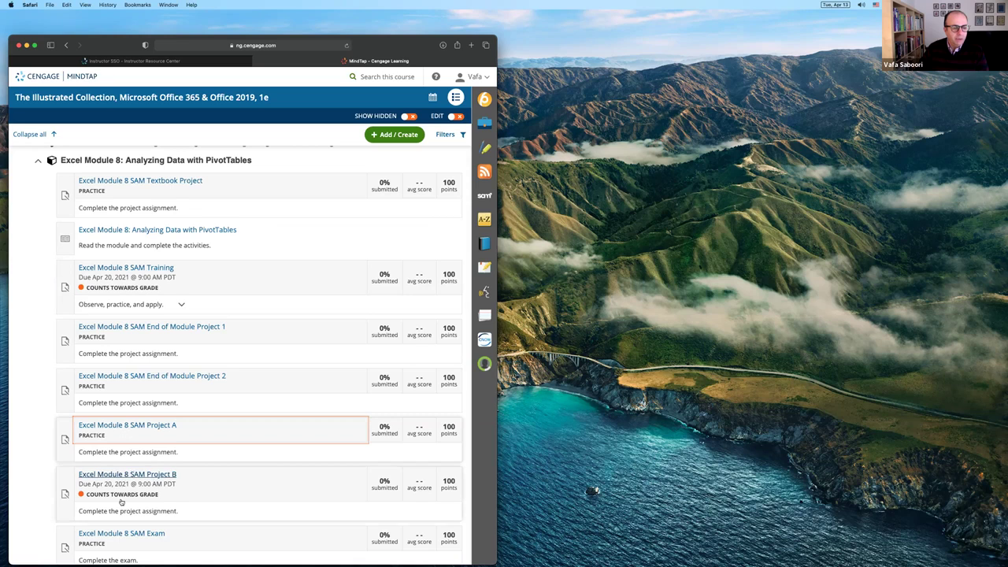
# Step: Start the Excel Module 8 SAM Project A assignment and download its instruction file and start file
pyautogui.scroll(-2, 120, 502)
pyautogui.scroll(1, 122, 502)
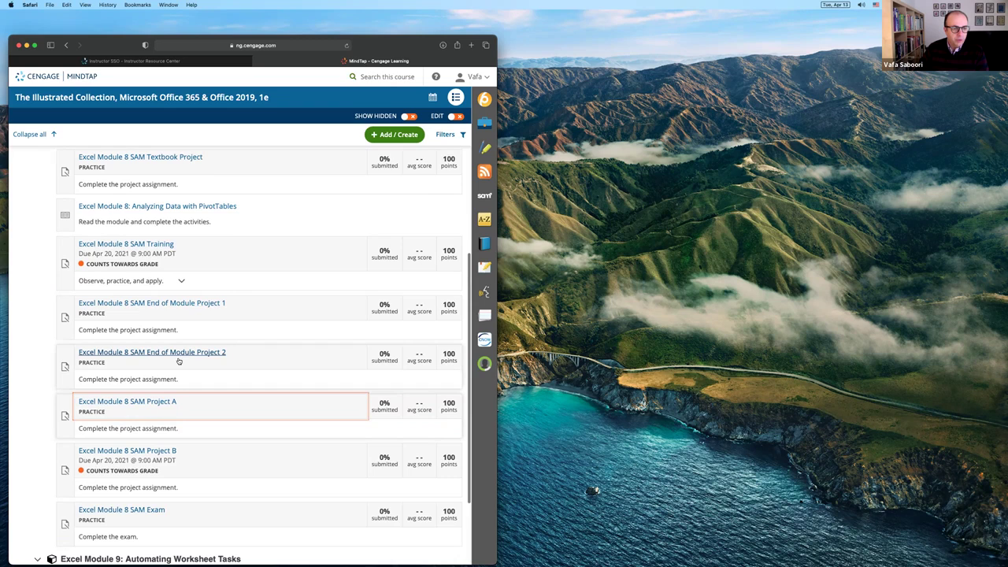
pyautogui.click(137, 408)
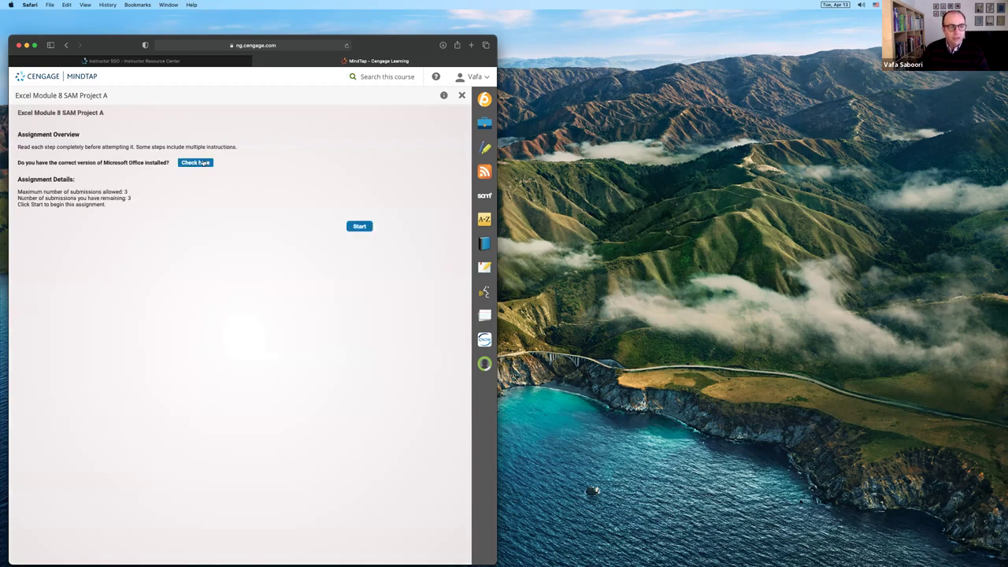
pyautogui.click(356, 227)
pyautogui.click(199, 360)
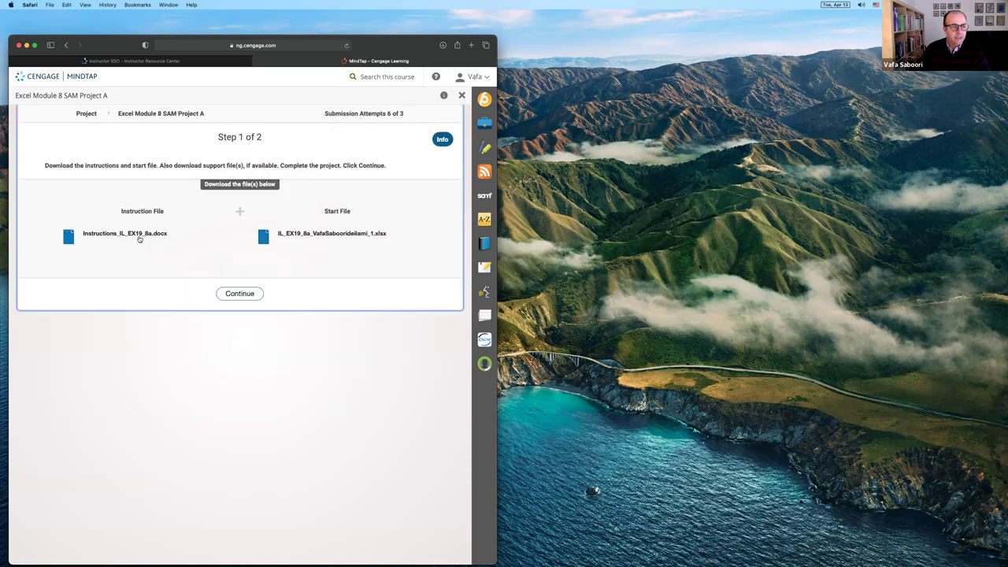
pyautogui.moveTo(129, 235); pyautogui.dragTo(214, 263)
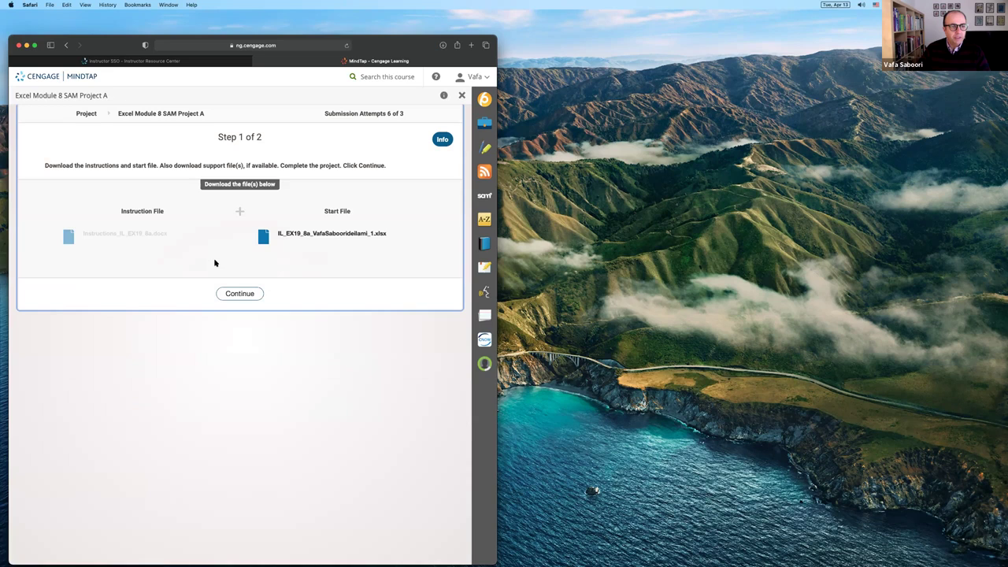
pyautogui.click(312, 236)
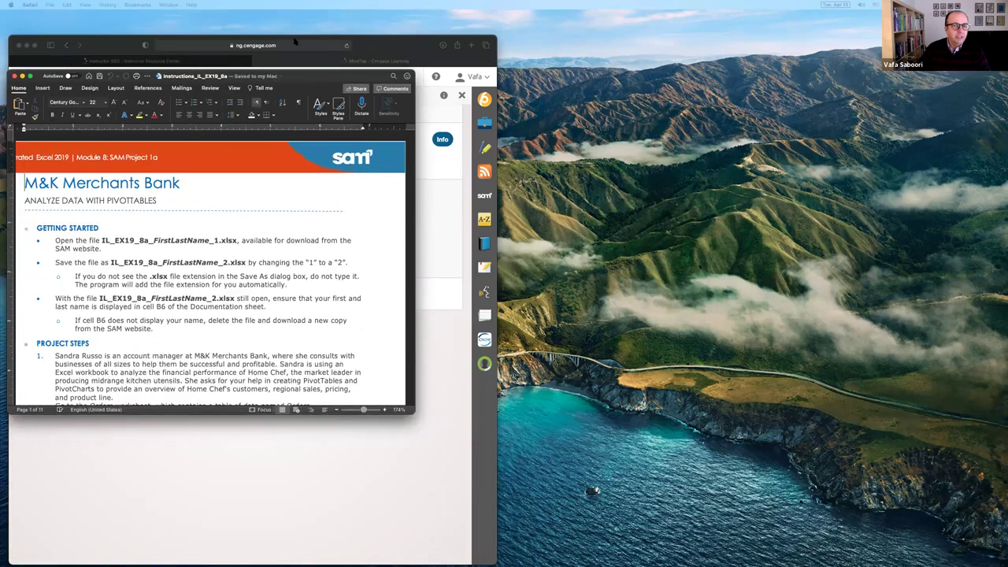
# Step: Arrange the instructions document and the start workbook side by side, each filling the screen height
pyautogui.moveTo(408, 375); pyautogui.dragTo(414, 563)
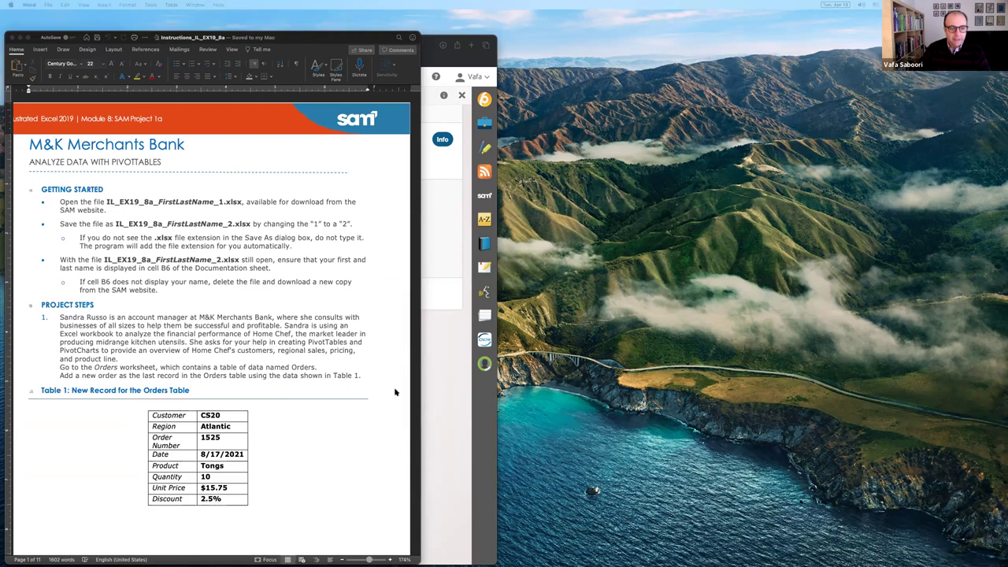
pyautogui.moveTo(611, 564); pyautogui.dragTo(698, 40)
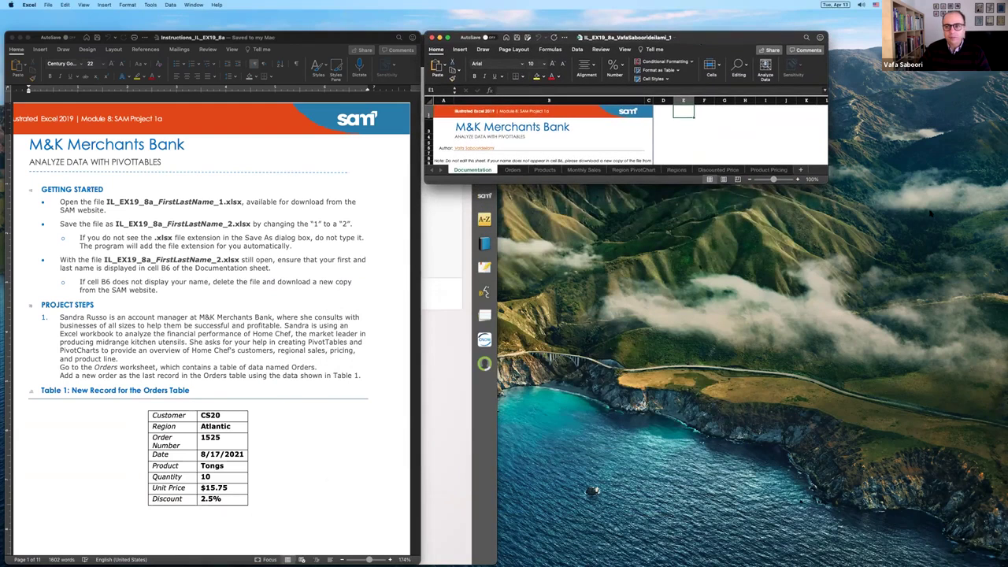
pyautogui.moveTo(825, 185); pyautogui.dragTo(851, 212)
pyautogui.moveTo(935, 333); pyautogui.dragTo(1005, 564)
pyautogui.click(668, 317)
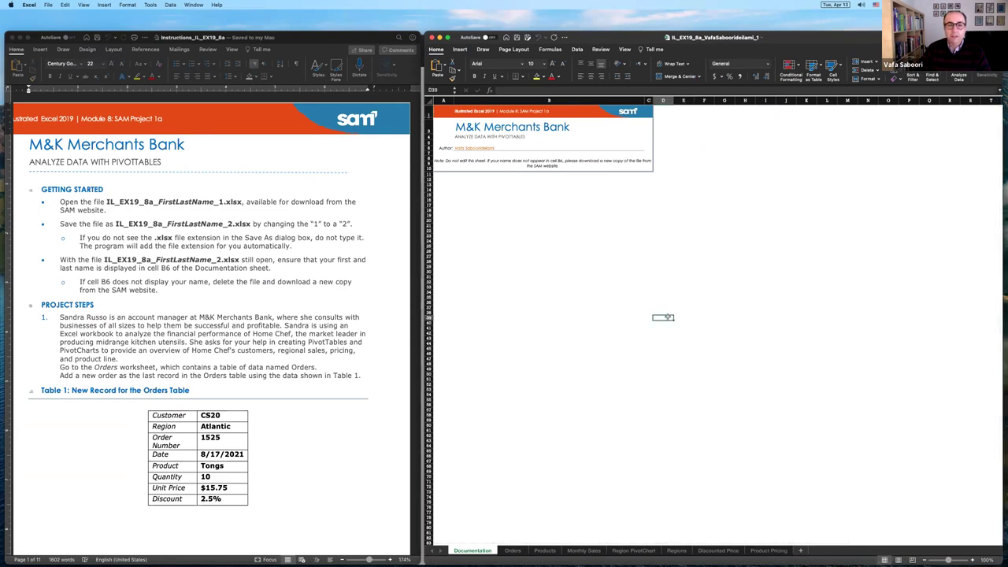
pyautogui.scroll(3, 587, 218)
pyautogui.scroll(-3, 587, 218)
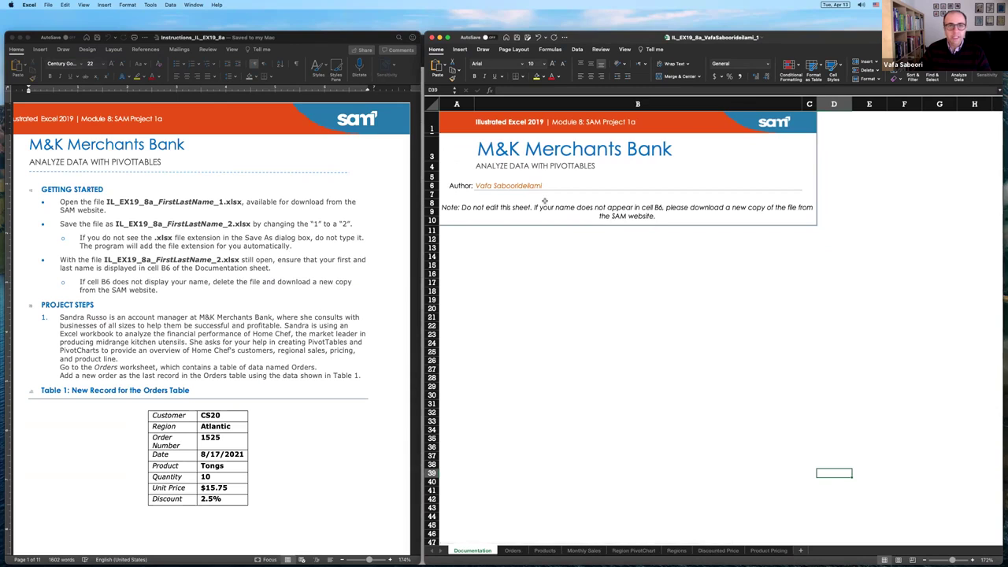
# Step: Save the workbook under a new name in Downloads, changing the file name's ending from 1 to 2
pyautogui.click(48, 5)
pyautogui.click(55, 73)
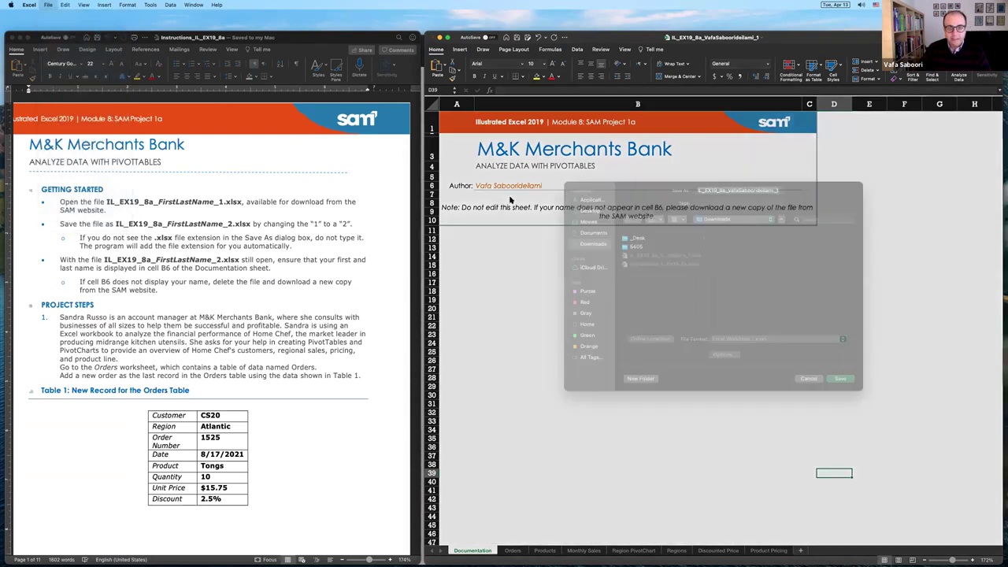
pyautogui.click(777, 201)
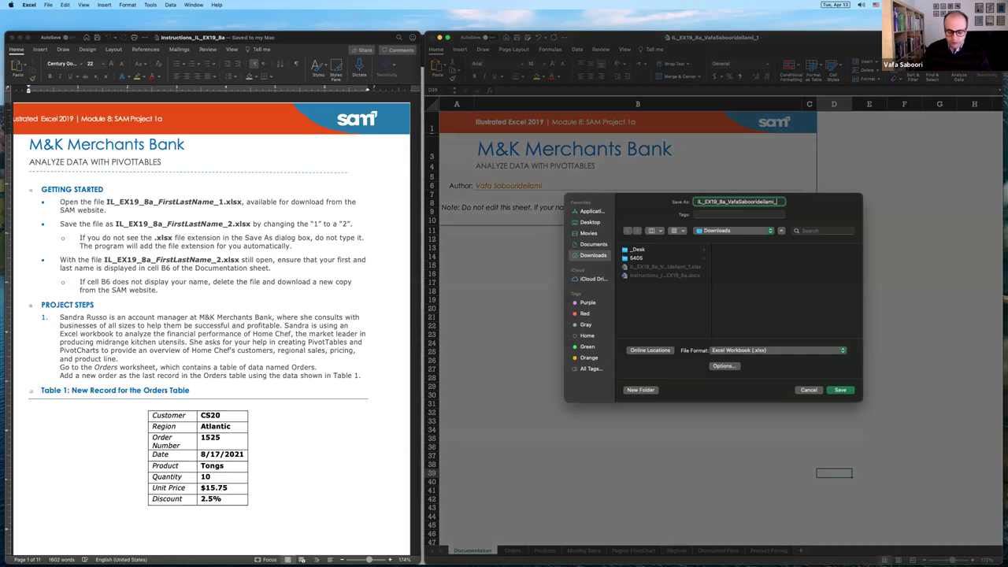
pyautogui.write('2')
pyautogui.click(839, 389)
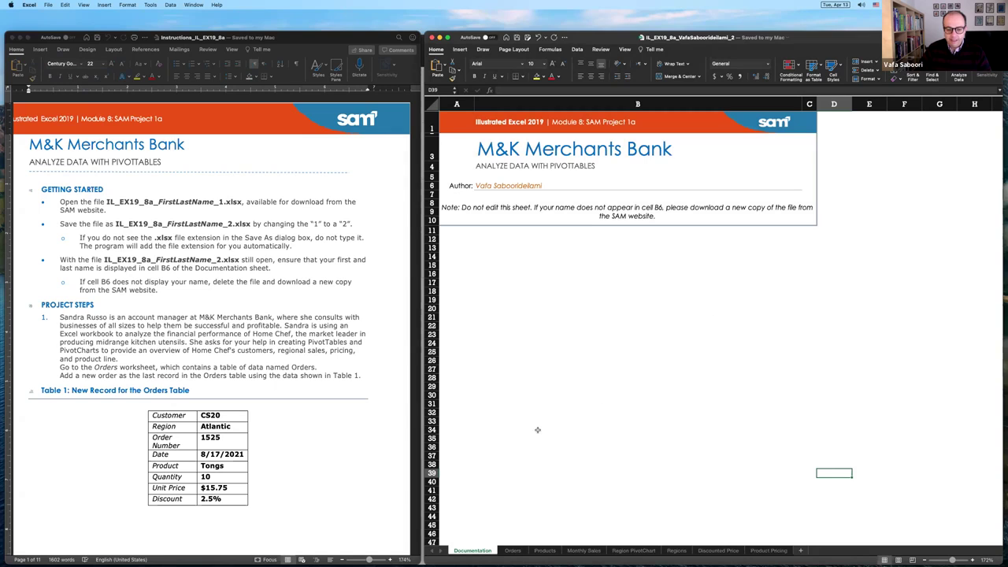
# Step: Read the Getting Started notes, project step 1 and Table 1 in the instructions document at a comfortable zoom
pyautogui.click(118, 317)
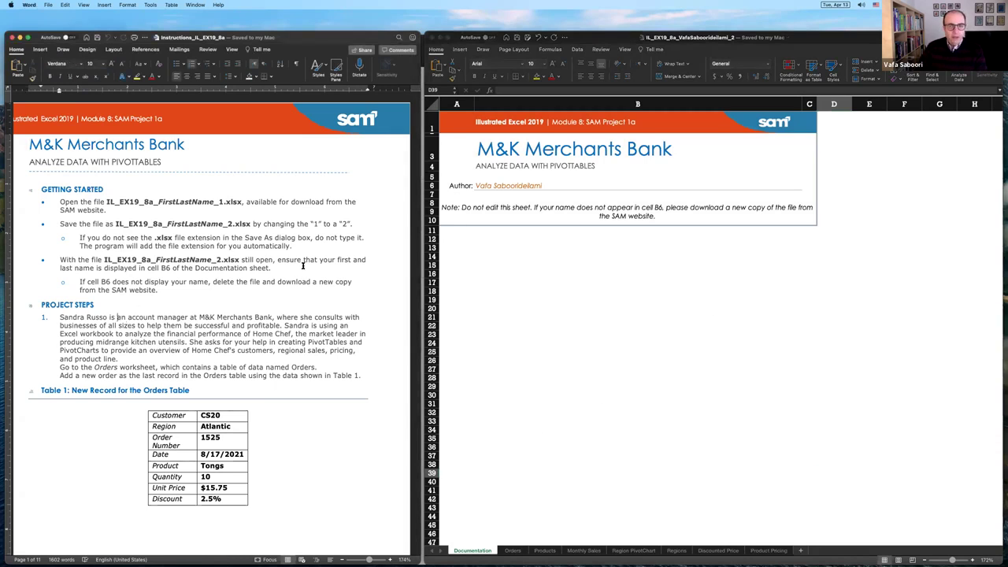
pyautogui.press('super+equal')
pyautogui.press('super+z')
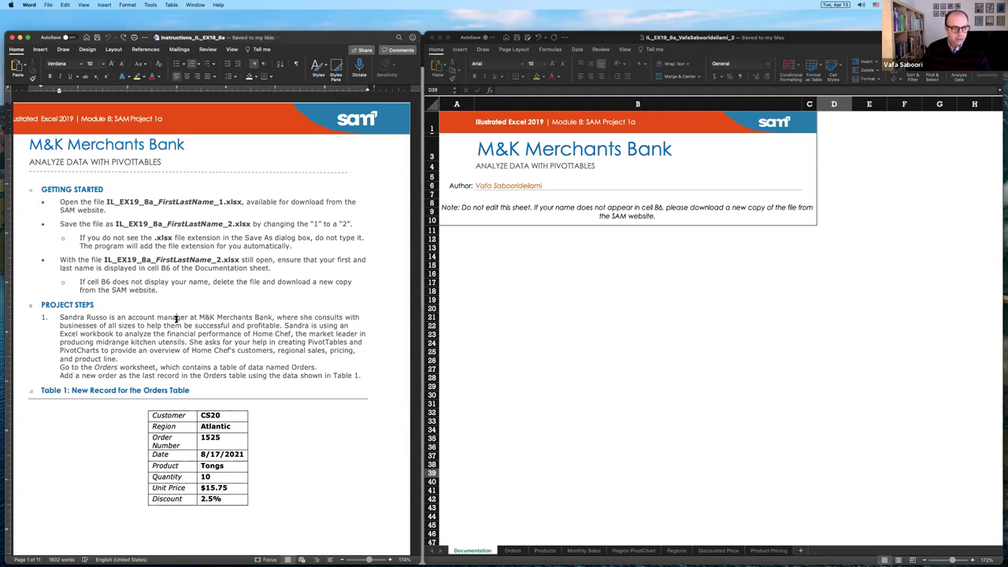
pyautogui.scroll(3, 177, 319)
pyautogui.scroll(-3, 176, 319)
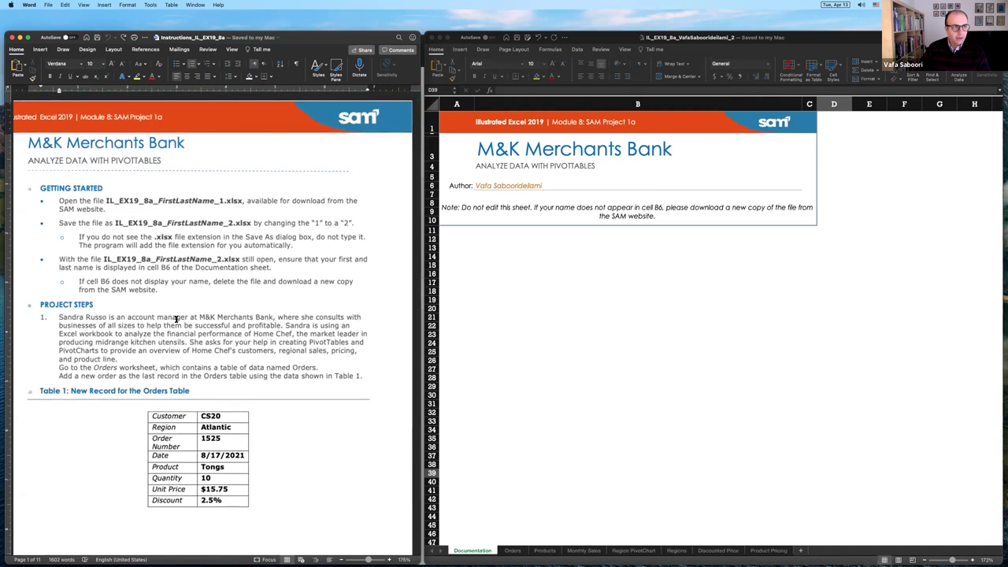
pyautogui.scroll(2, 176, 319)
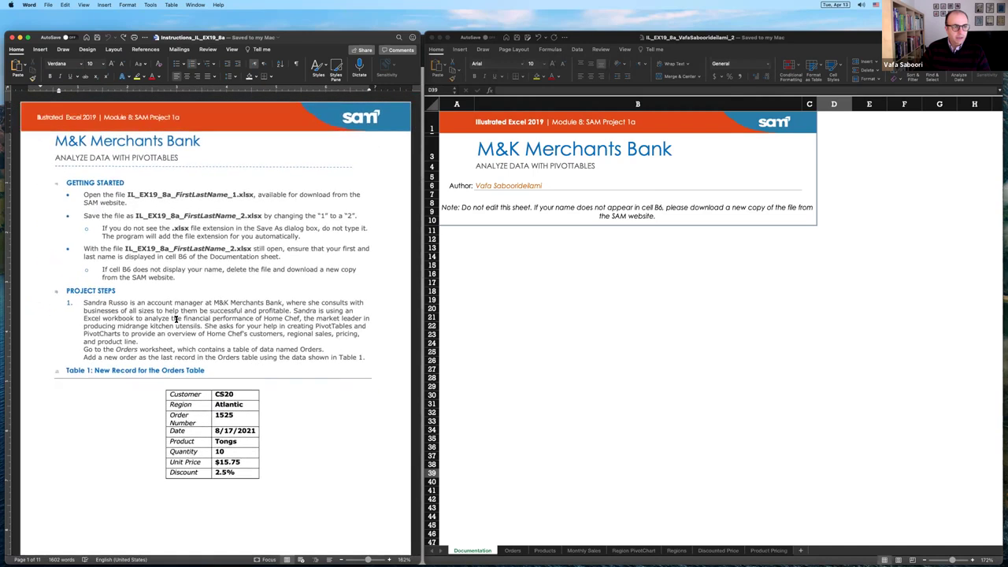
pyautogui.scroll(2, 177, 319)
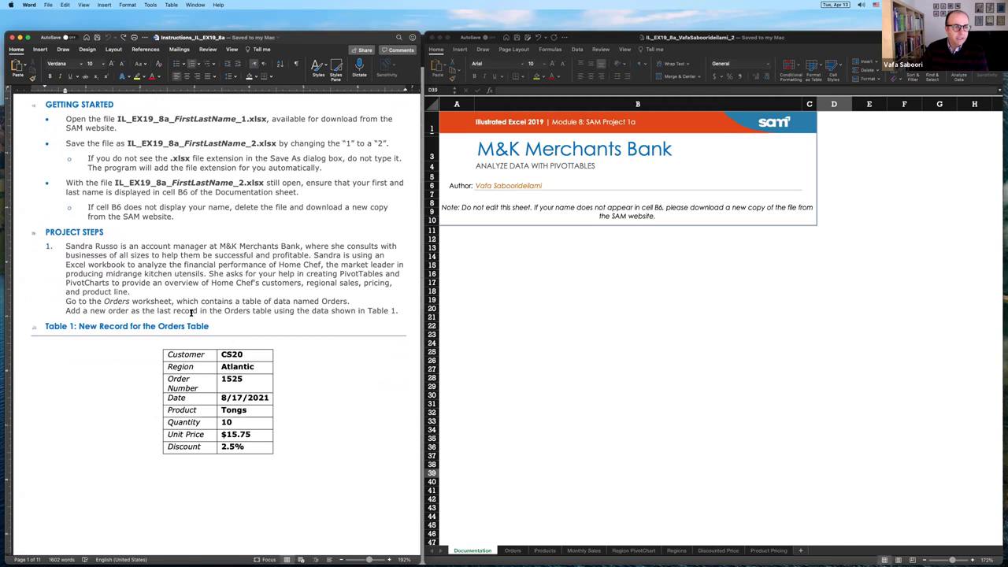
pyautogui.scroll(-1, 193, 283)
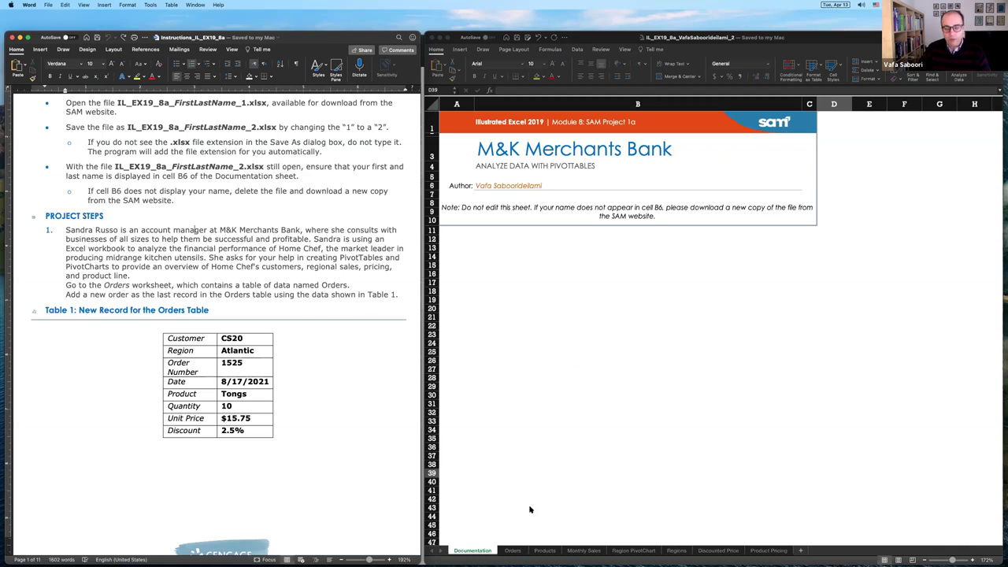
# Step: On the Orders worksheet, start a new record in row 32 with the customer code from Table 1 and region Atlantic
pyautogui.click(512, 551)
pyautogui.click(513, 551)
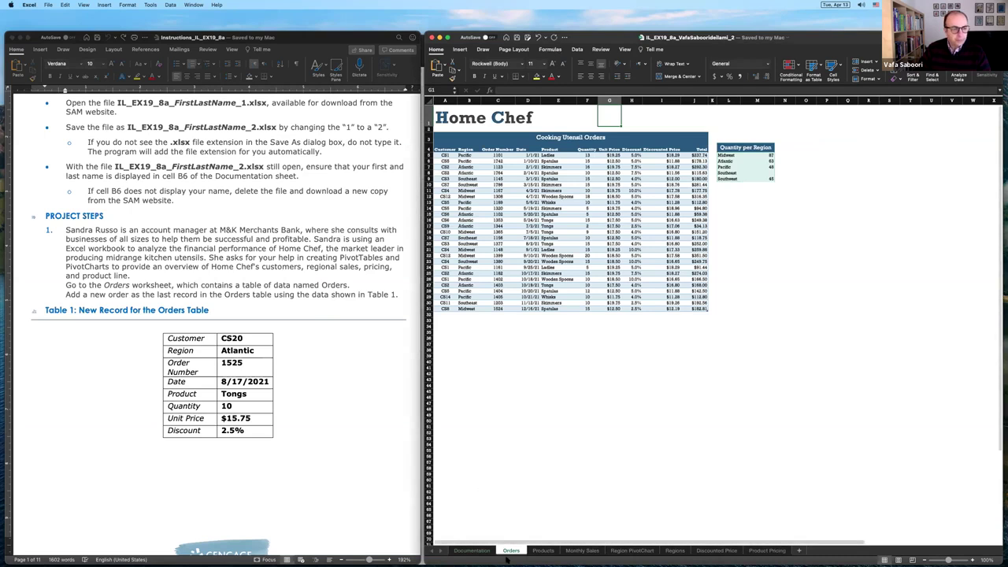
pyautogui.click(494, 314)
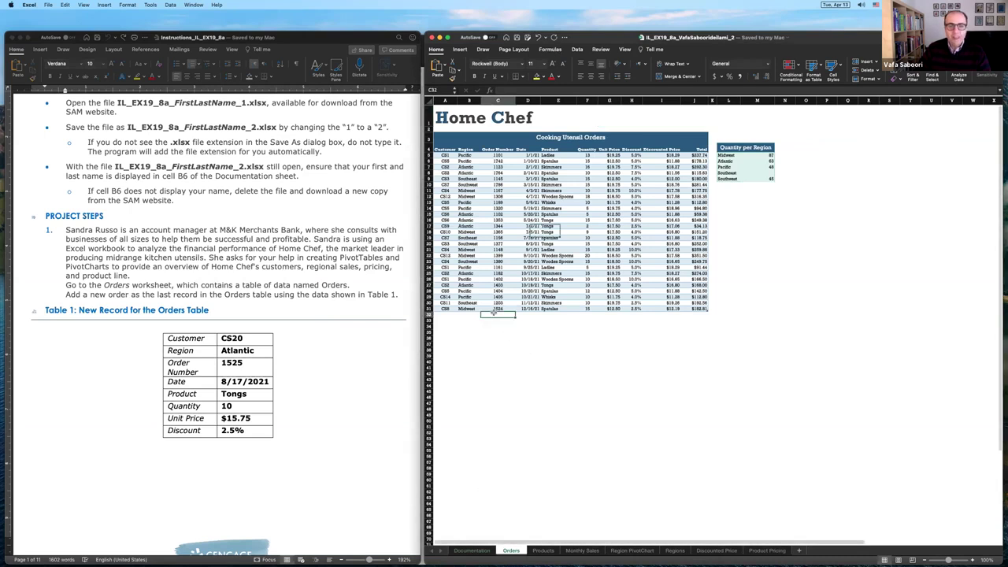
pyautogui.scroll(5, 493, 314)
pyautogui.scroll(3, 494, 315)
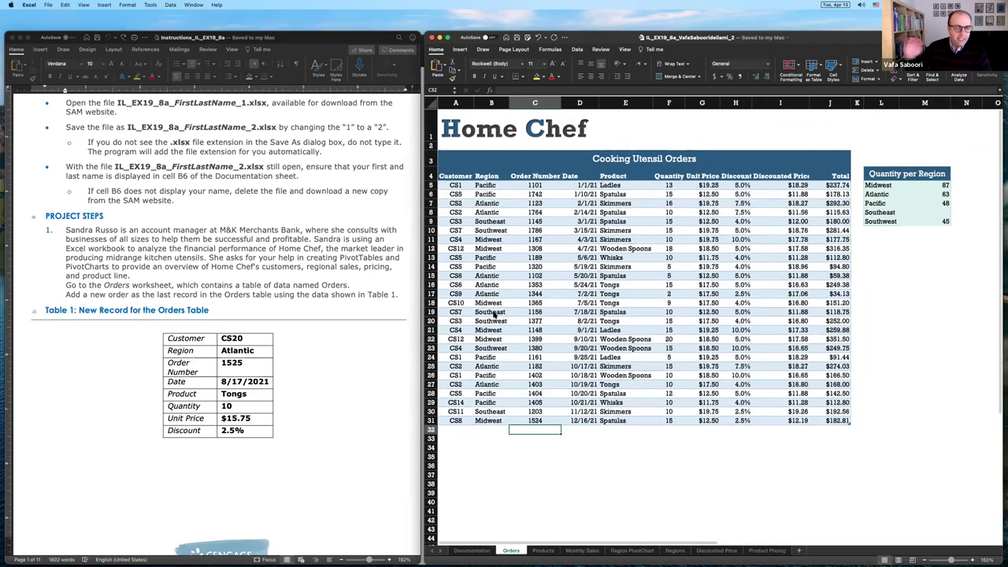
pyautogui.click(452, 428)
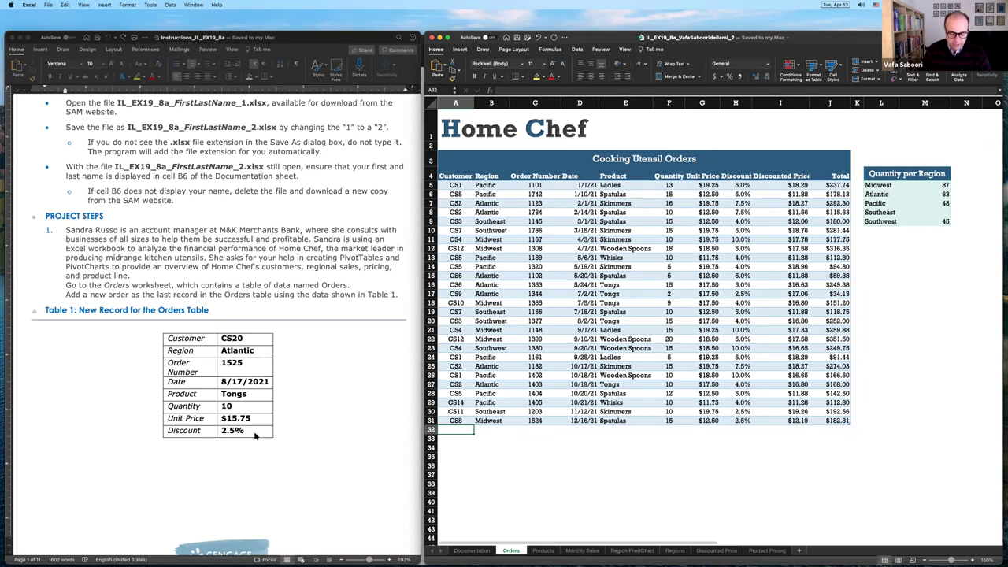
pyautogui.write('CS20')
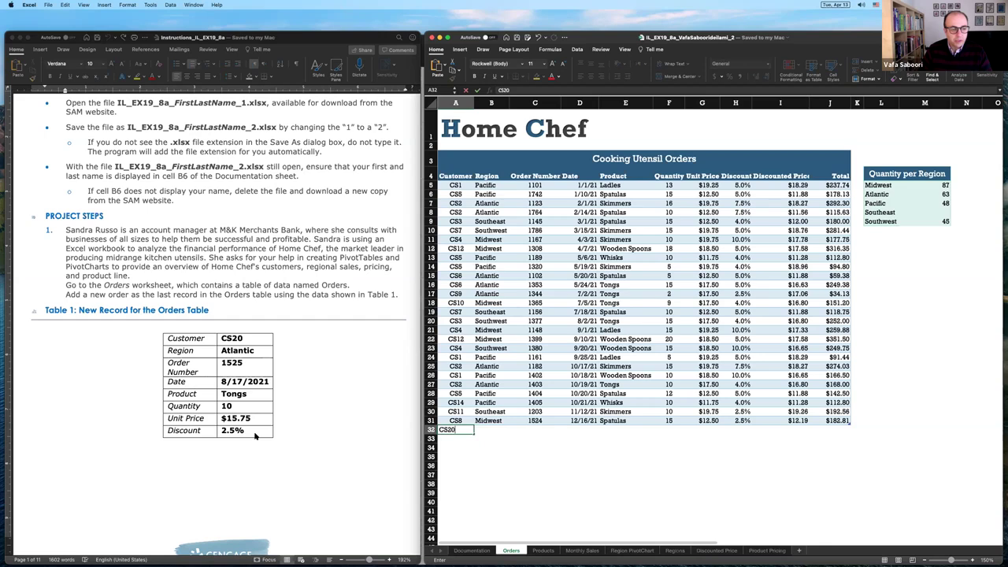
pyautogui.press('Return')
pyautogui.press('Up')
pyautogui.press('Tab')
pyautogui.write('Atlantic')
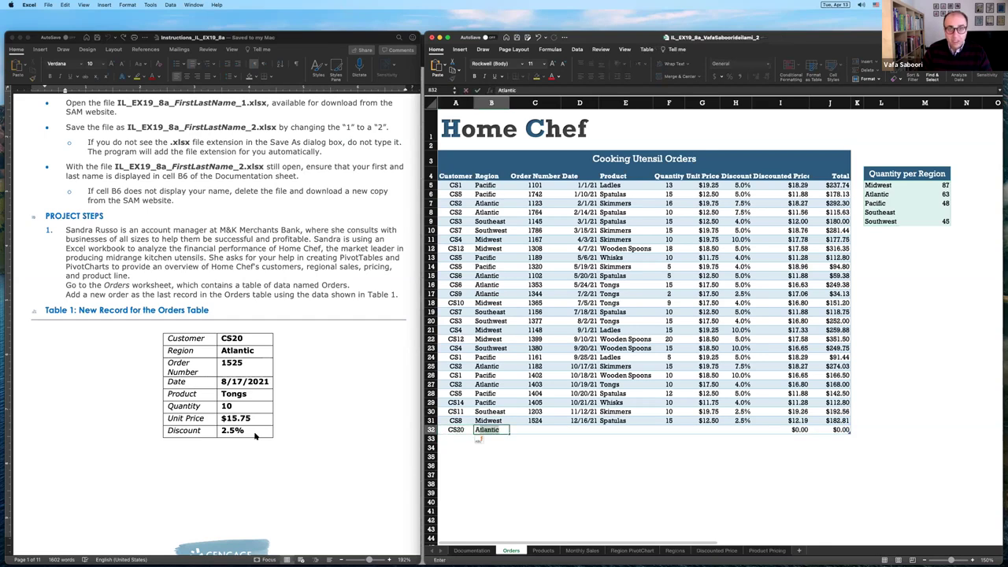
pyautogui.press('Tab')
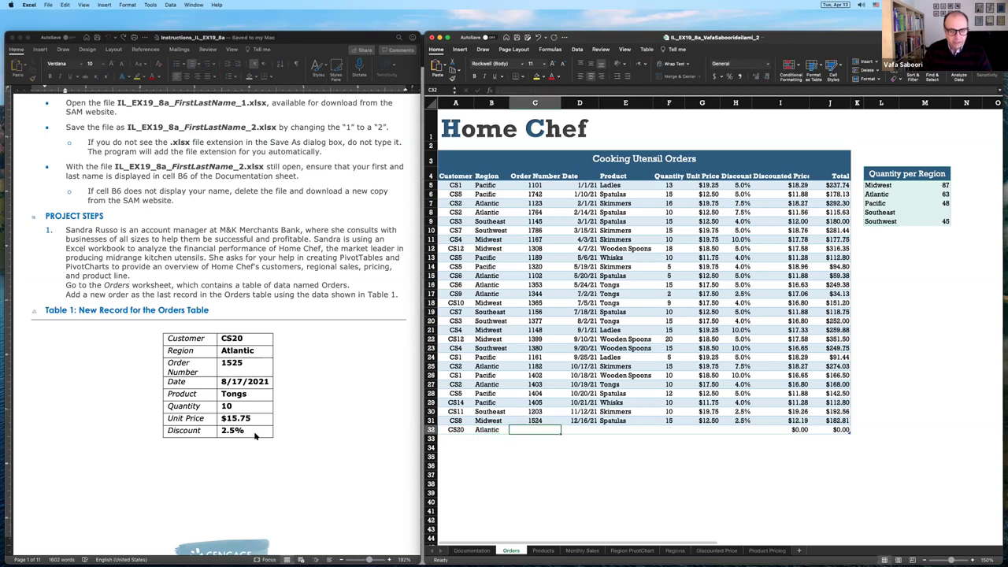
# Step: Enter the order number from Table 1, the date 8/17/2021 and the product Tongs in row 32
pyautogui.write('1525')
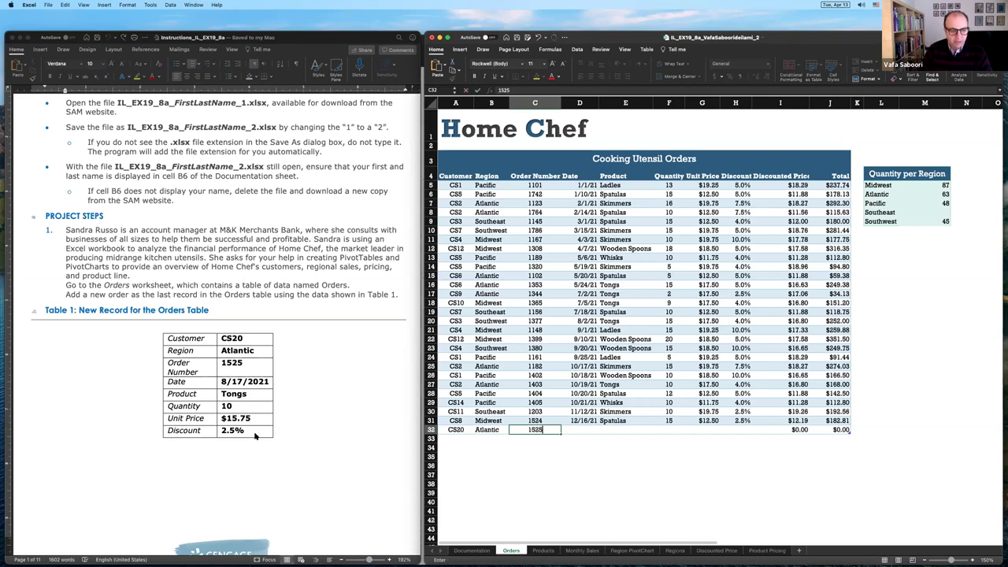
pyautogui.press('Tab')
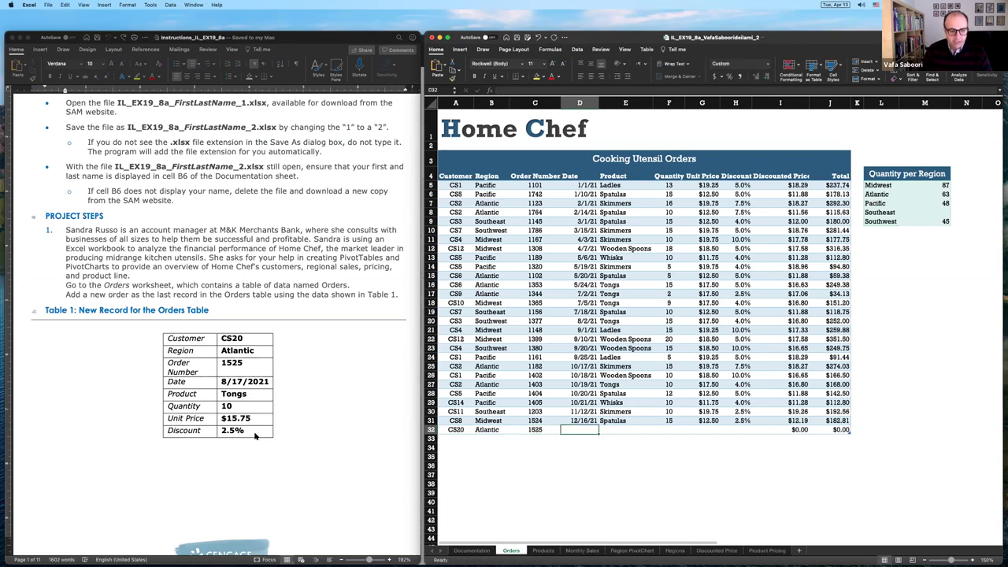
pyautogui.write('8/1')
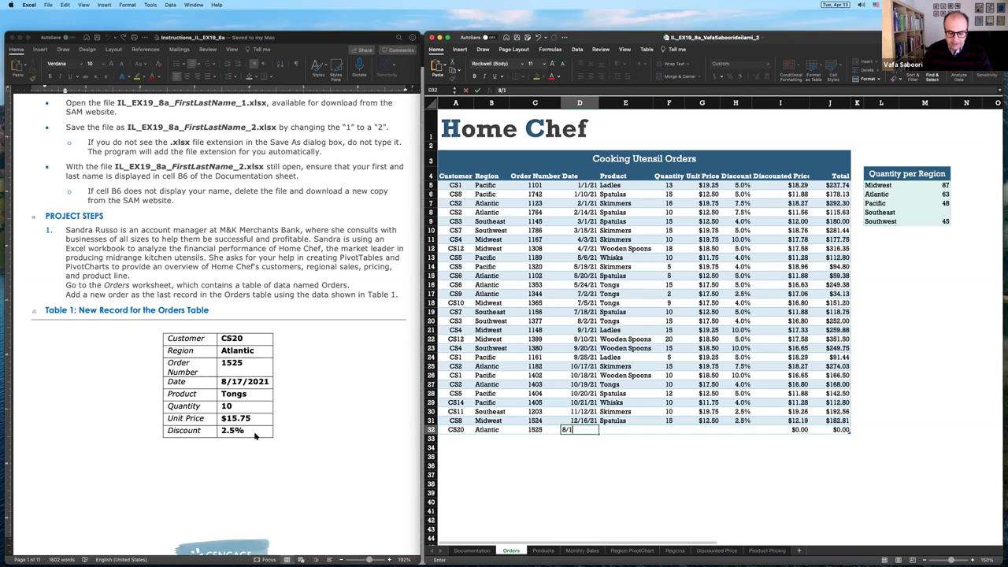
pyautogui.write('7/2021')
pyautogui.press('Return')
pyautogui.press('Up')
pyautogui.press('Tab')
pyautogui.write('Tongs')
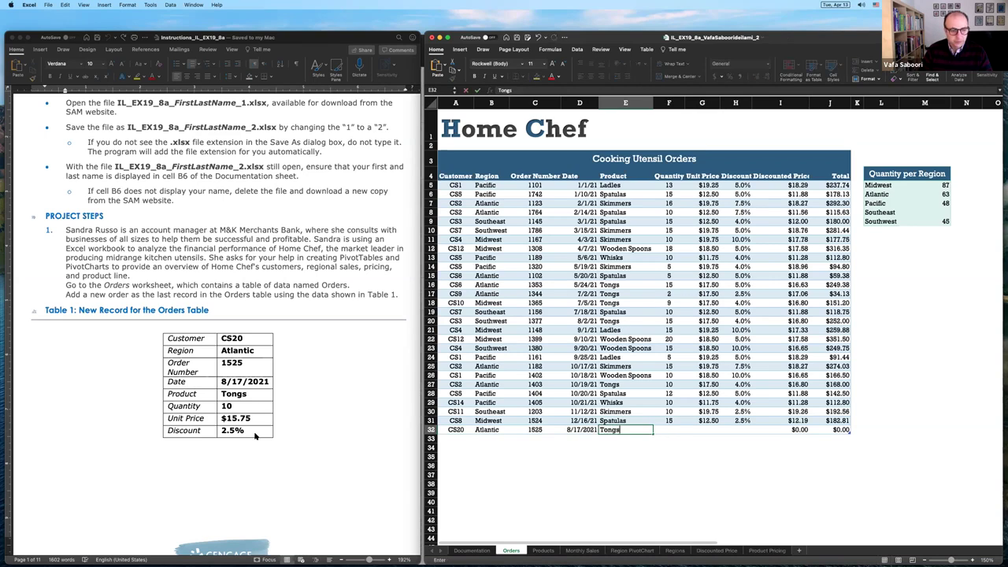
pyautogui.press('Tab')
# Step: Complete the new order in row 32 with quantity 10, unit price 15.75 and discount 2.5%
pyautogui.write('10')
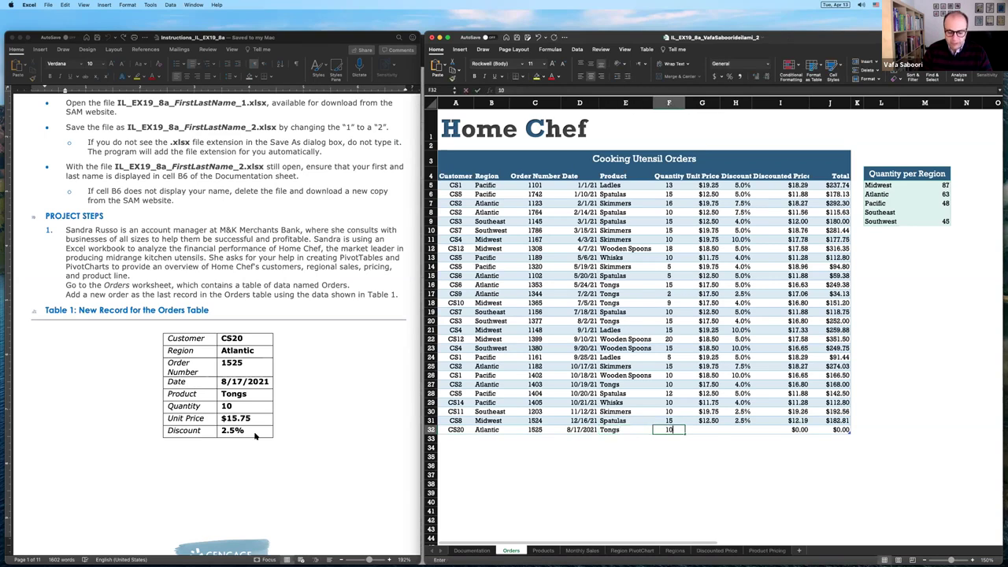
pyautogui.press('Tab')
pyautogui.write('1')
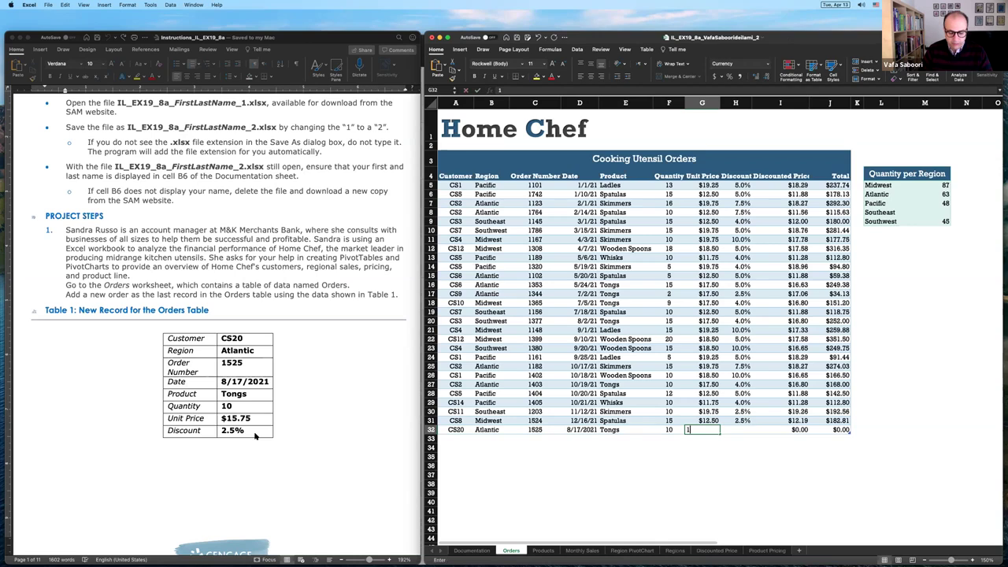
pyautogui.write('5.75')
pyautogui.press('Tab')
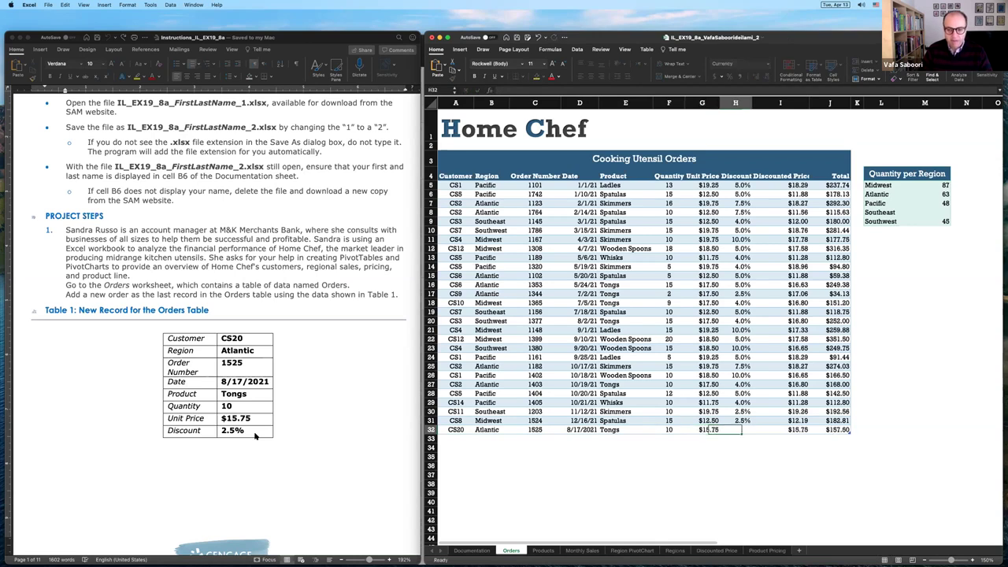
pyautogui.write('2.5')
pyautogui.press('Return')
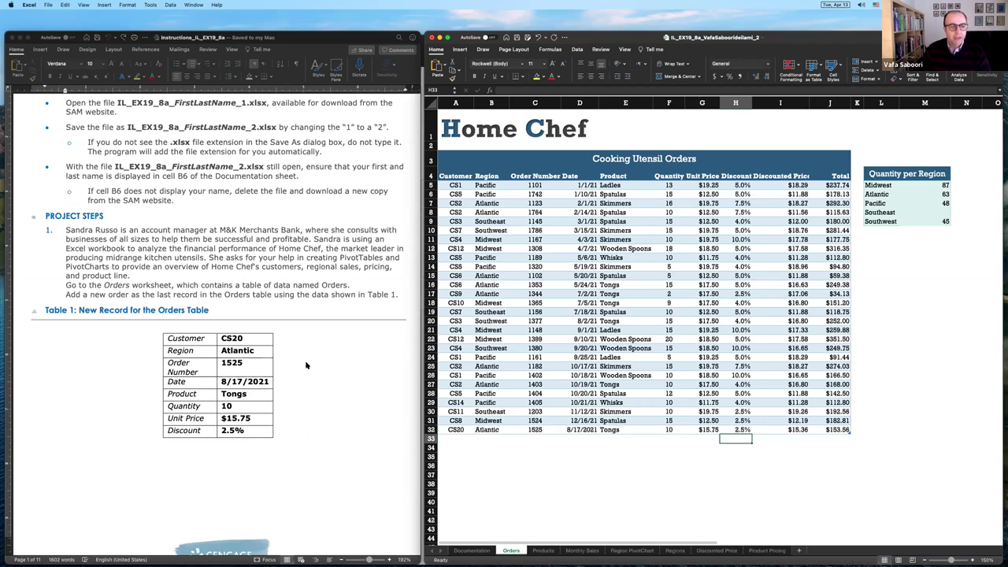
# Step: Read project steps 2 onward in the instructions document, covering the PivotTable and PivotChart tasks
pyautogui.scroll(-3, 311, 331)
pyautogui.scroll(-20, 311, 331)
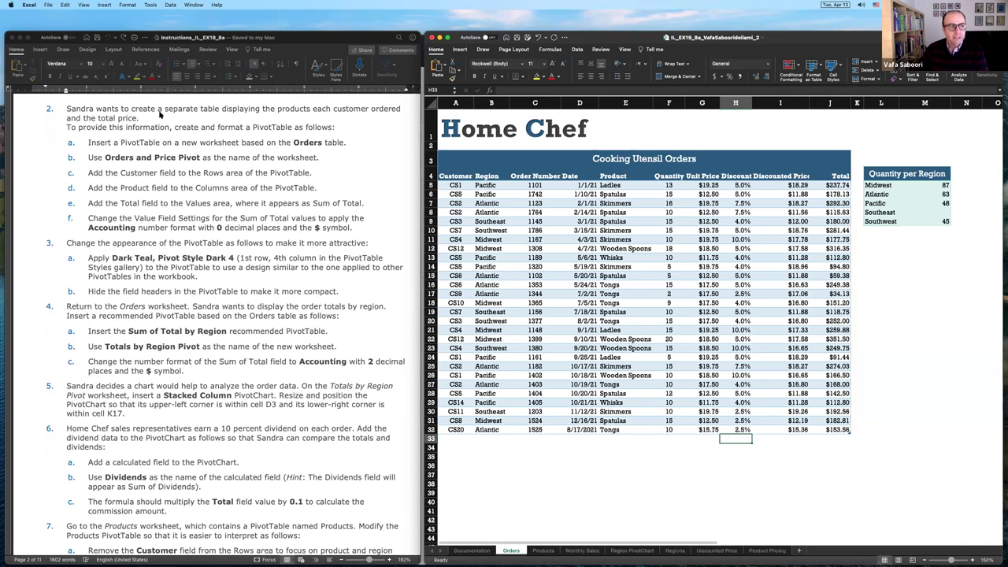
pyautogui.scroll(-1, 152, 147)
pyautogui.scroll(1, 152, 147)
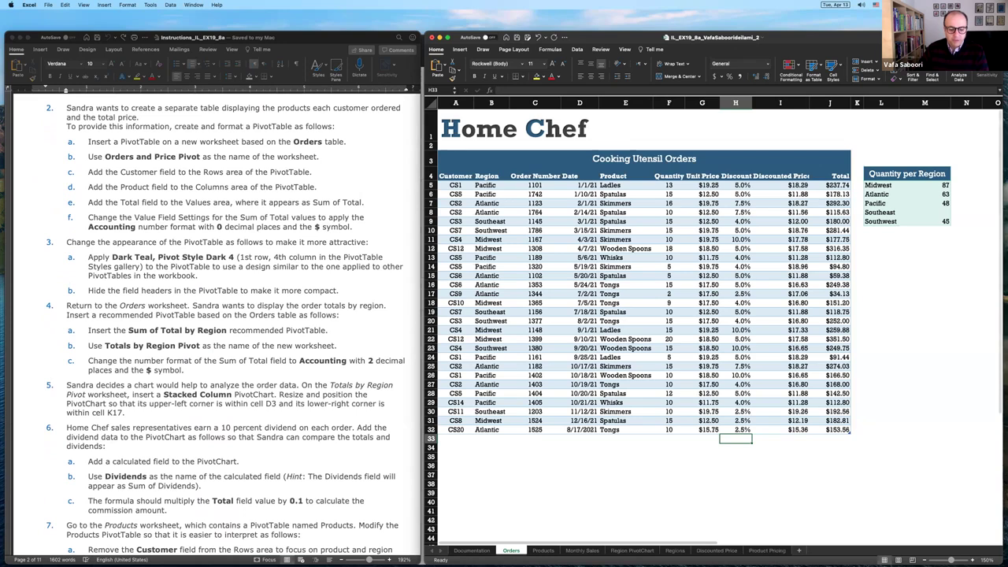
# Step: Reread the introduction to step 2 in the instructions and compare it with the customer records on the Orders worksheet
pyautogui.tripleClick(95, 117)
pyautogui.click(95, 117)
pyautogui.moveTo(67, 107); pyautogui.dragTo(140, 118)
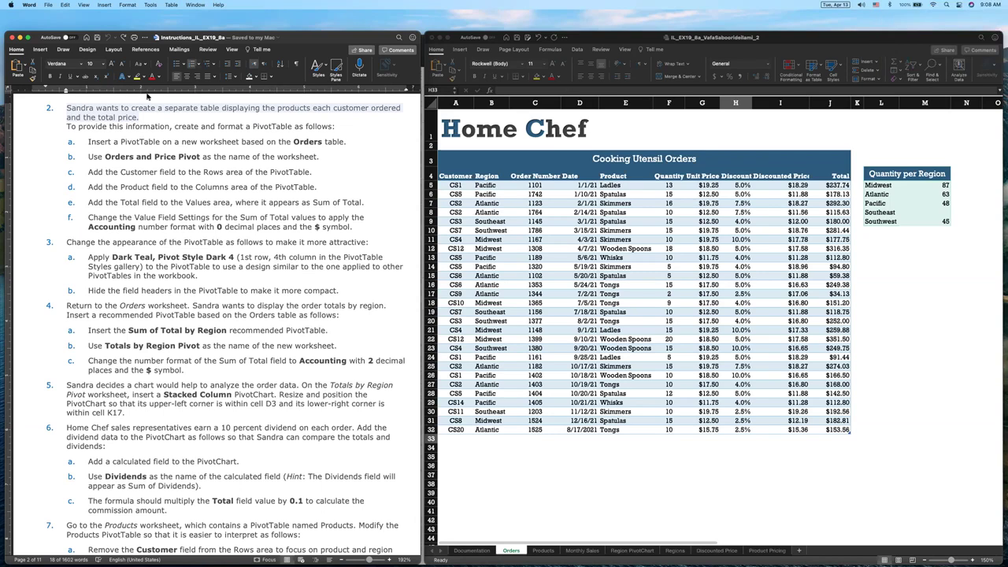
pyautogui.click(66, 107)
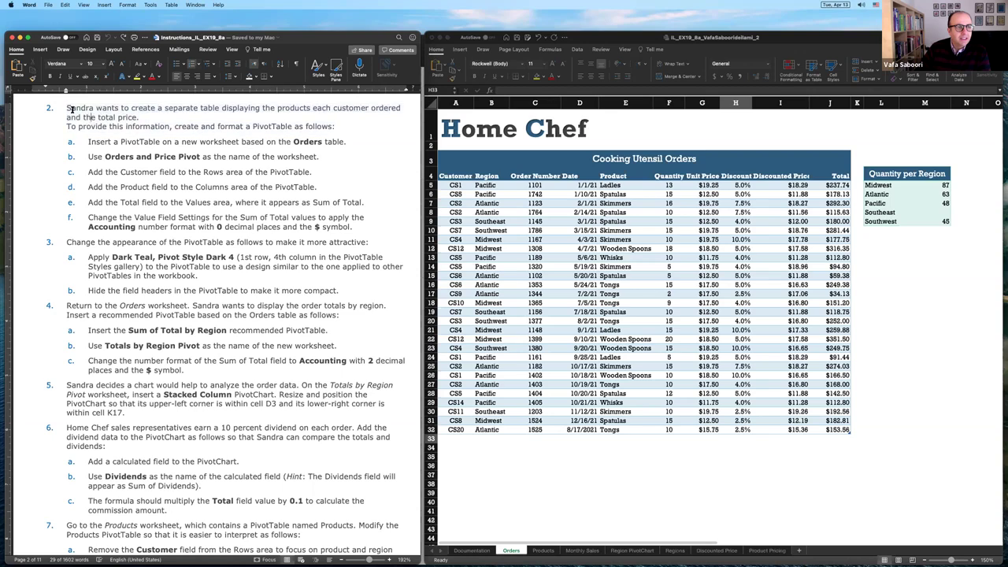
pyautogui.moveTo(69, 108); pyautogui.dragTo(131, 117)
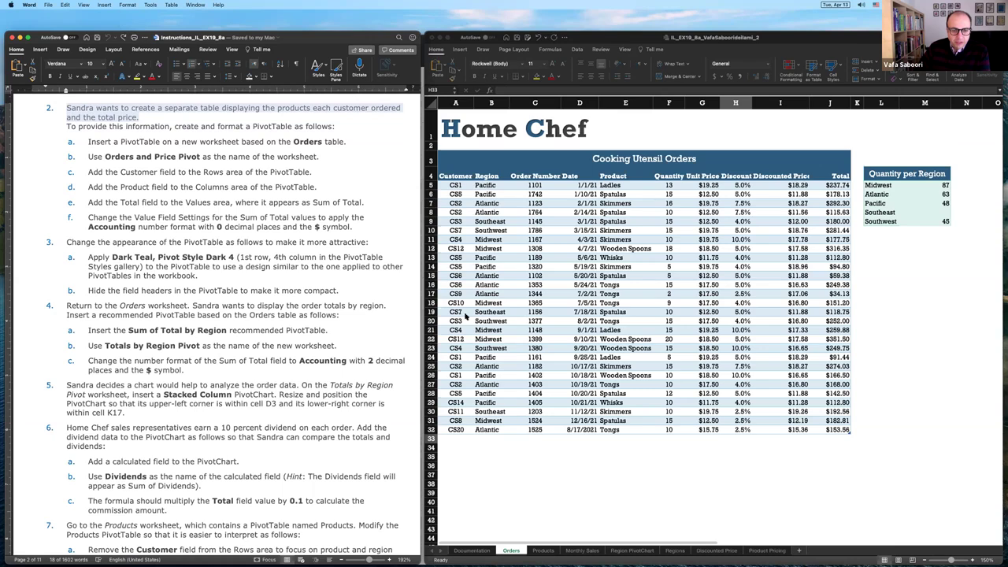
pyautogui.click(450, 208)
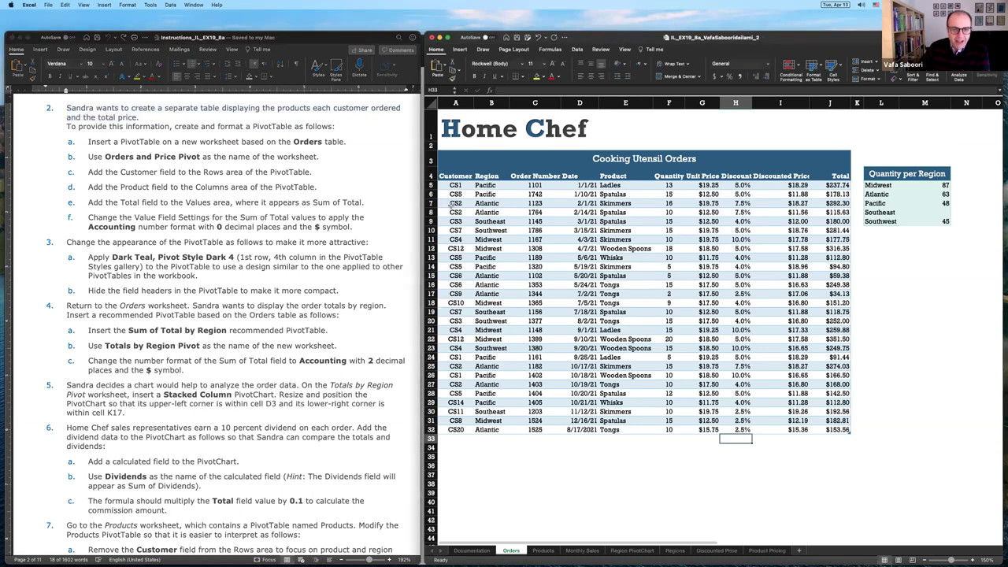
pyautogui.click(453, 204)
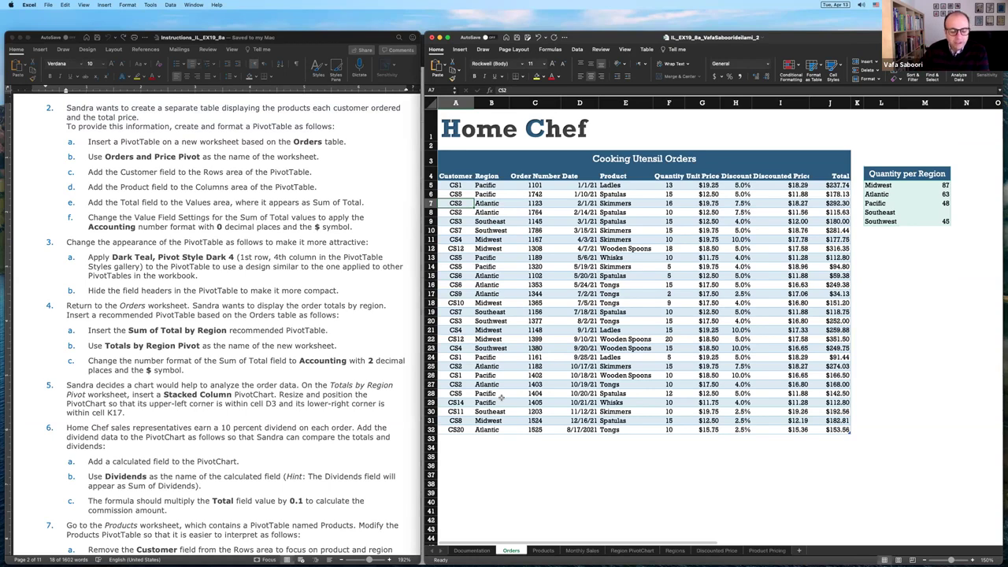
pyautogui.click(477, 448)
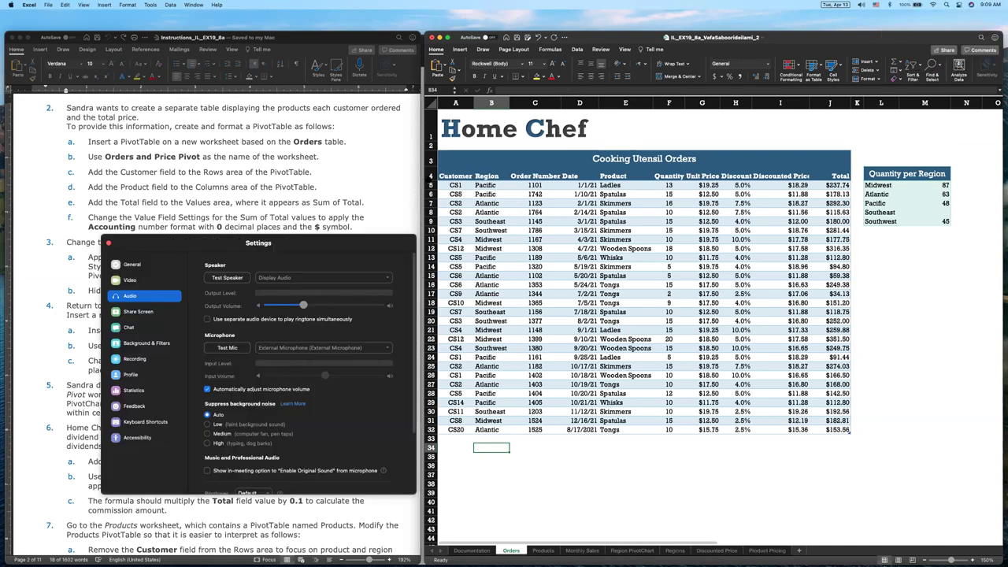
# Step: Raise the speaker output volume in the meeting app's audio settings and close the settings
pyautogui.moveTo(303, 305); pyautogui.dragTo(322, 305)
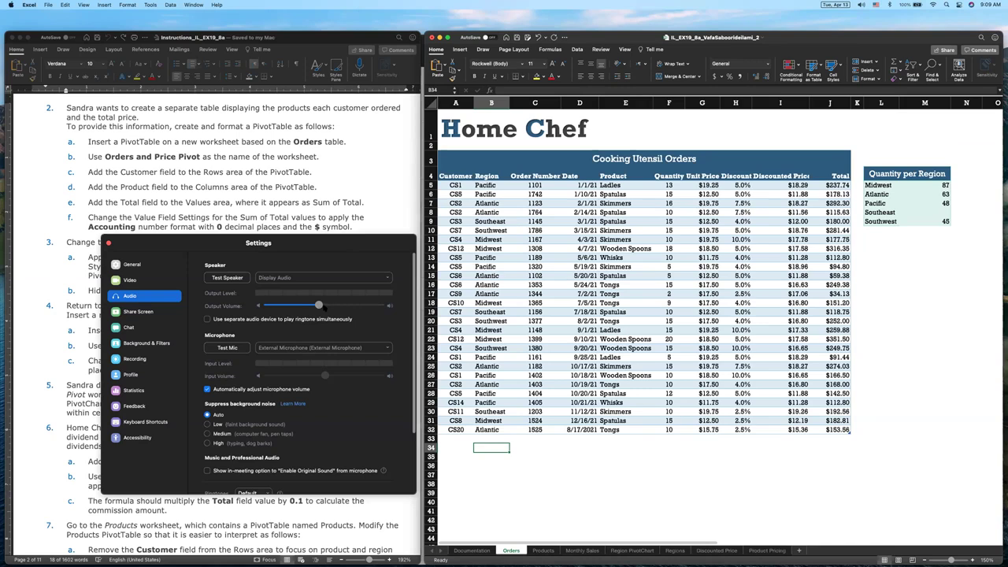
pyautogui.click(109, 242)
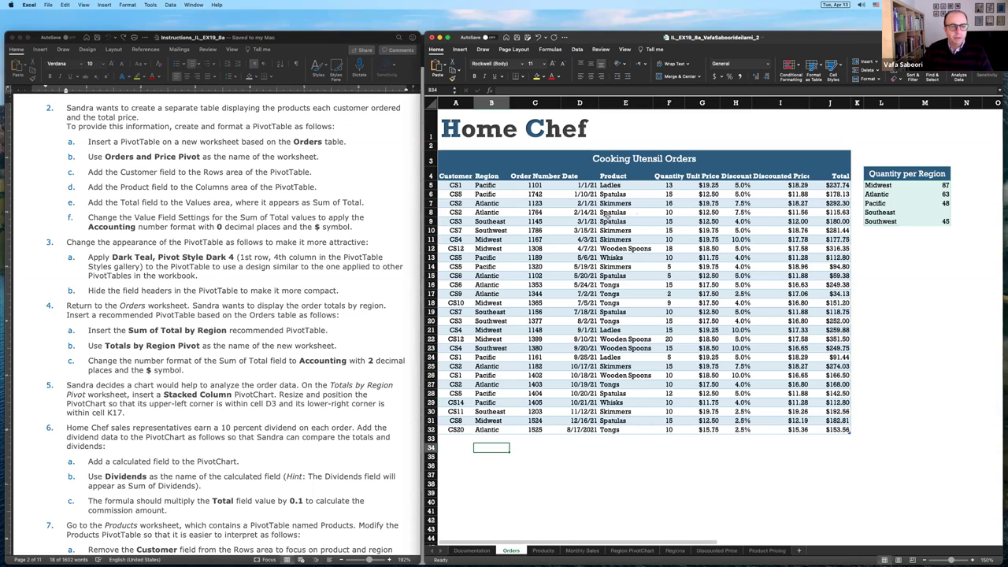
# Step: Insert a PivotTable on a new worksheet, using the Orders table as its data source
pyautogui.click(525, 239)
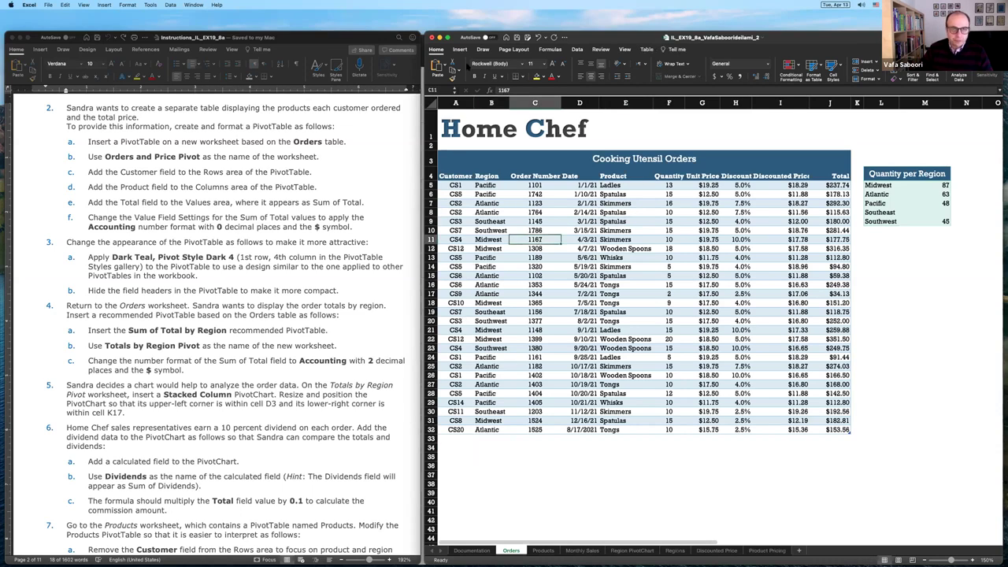
pyautogui.click(459, 49)
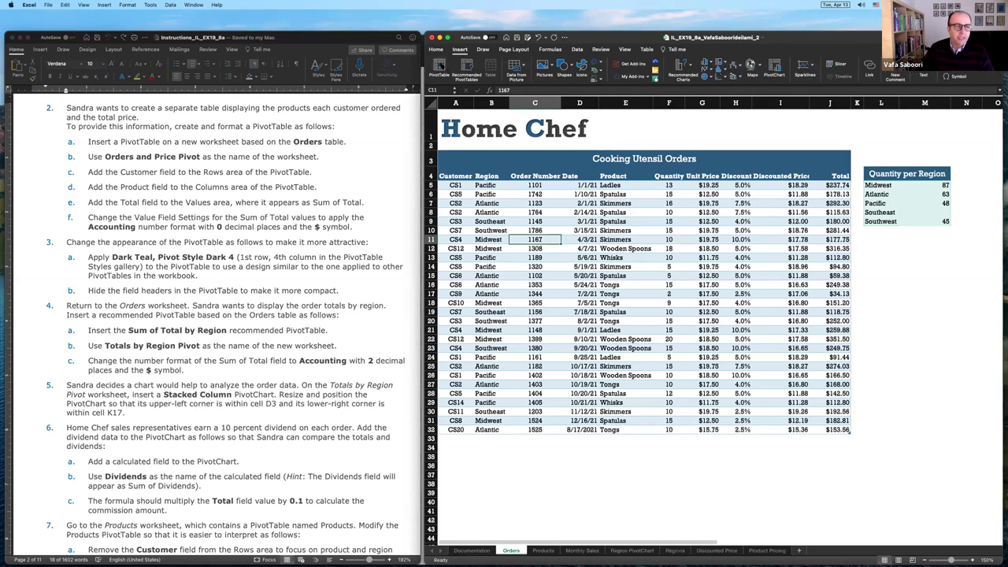
pyautogui.click(439, 67)
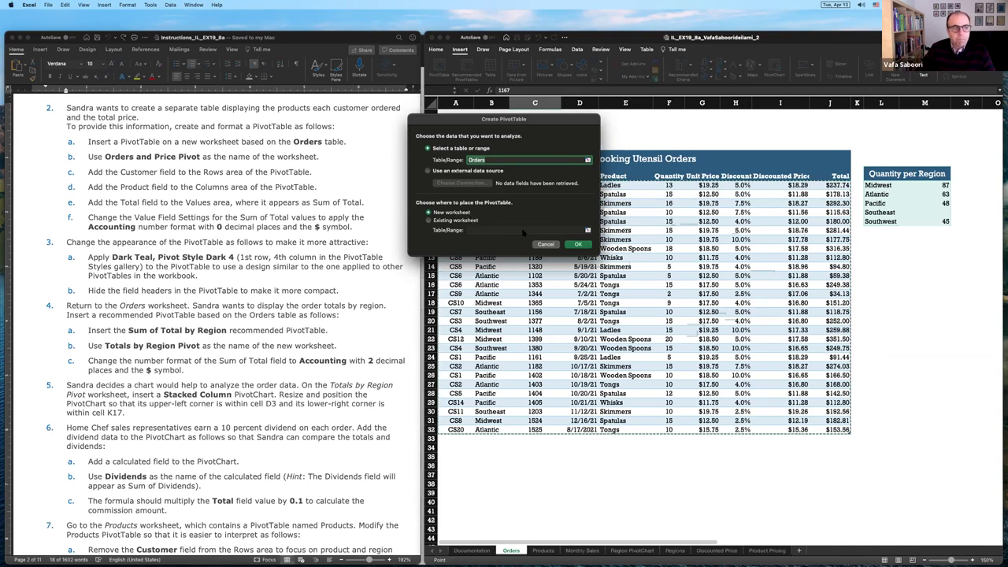
pyautogui.click(578, 244)
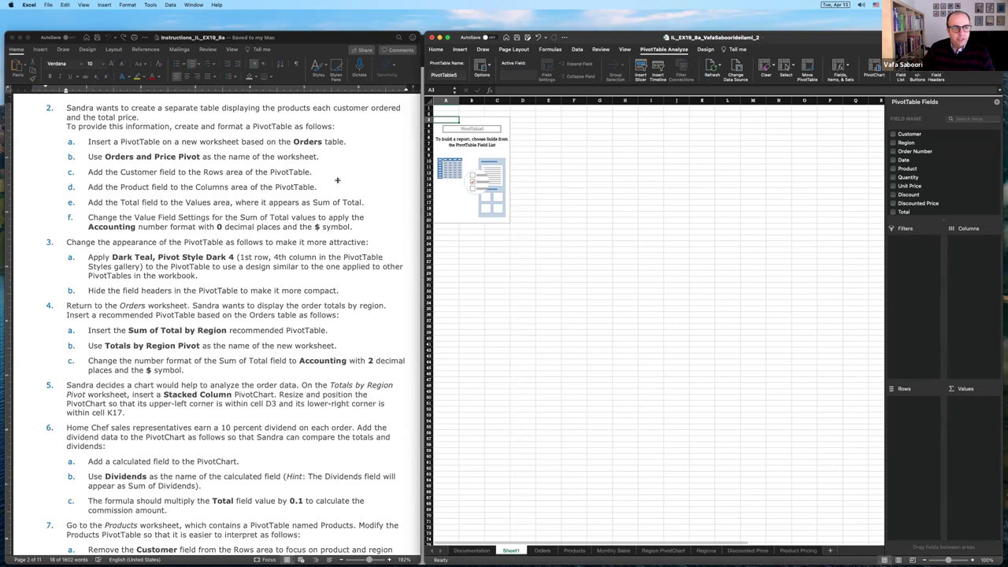
# Step: Rename the new PivotTable worksheet as Orders and Price Pivot
pyautogui.doubleClick(511, 549)
pyautogui.write('Orders a')
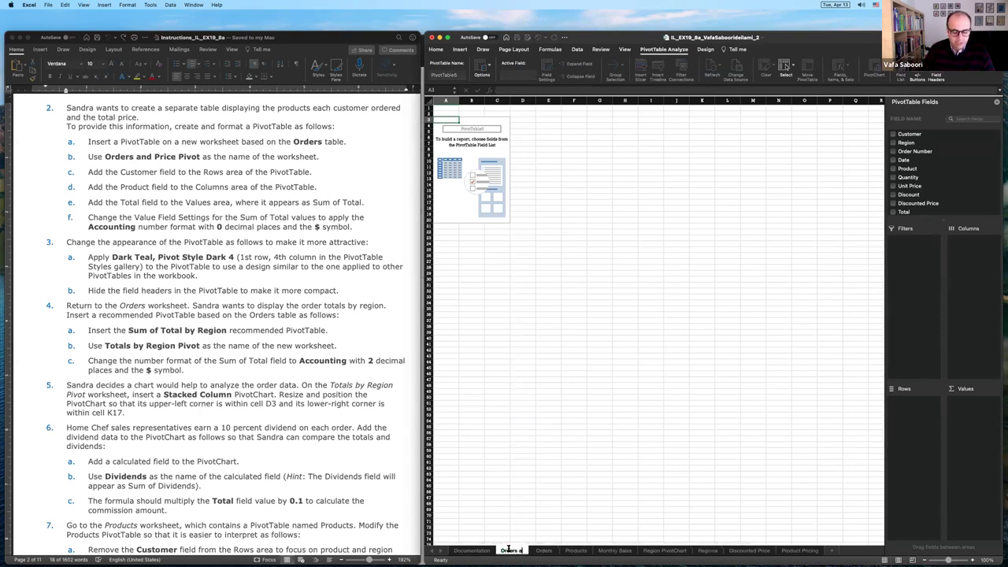
pyautogui.write('nd Price Pivot')
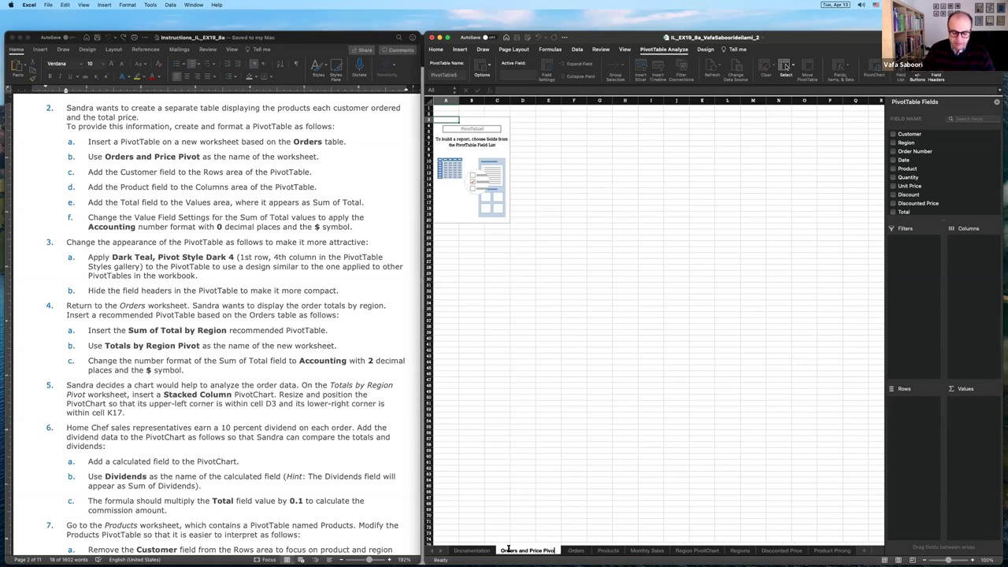
pyautogui.press('Return')
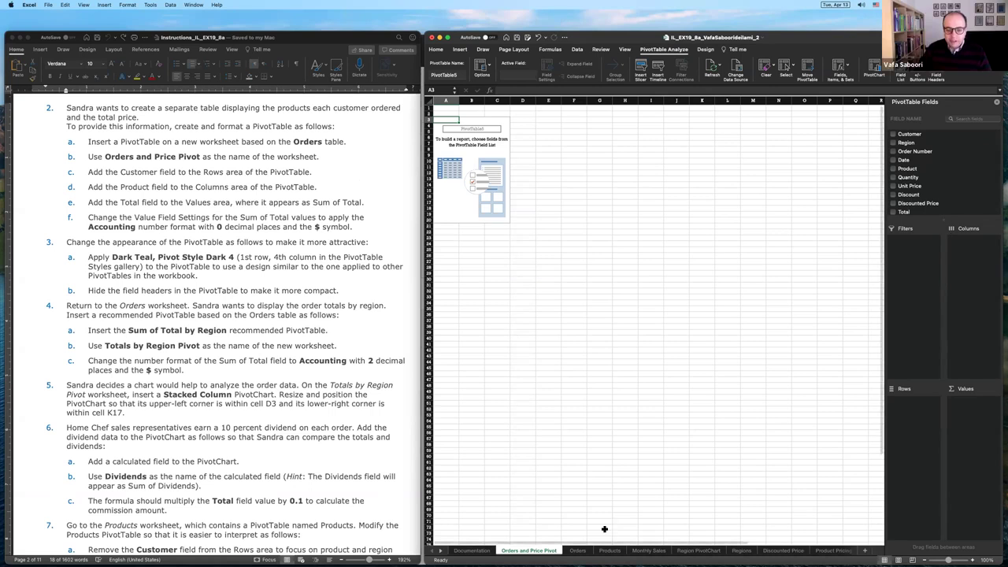
# Step: Add the Customer field to the Rows area and the Product field to the Columns area of the PivotTable
pyautogui.click(574, 550)
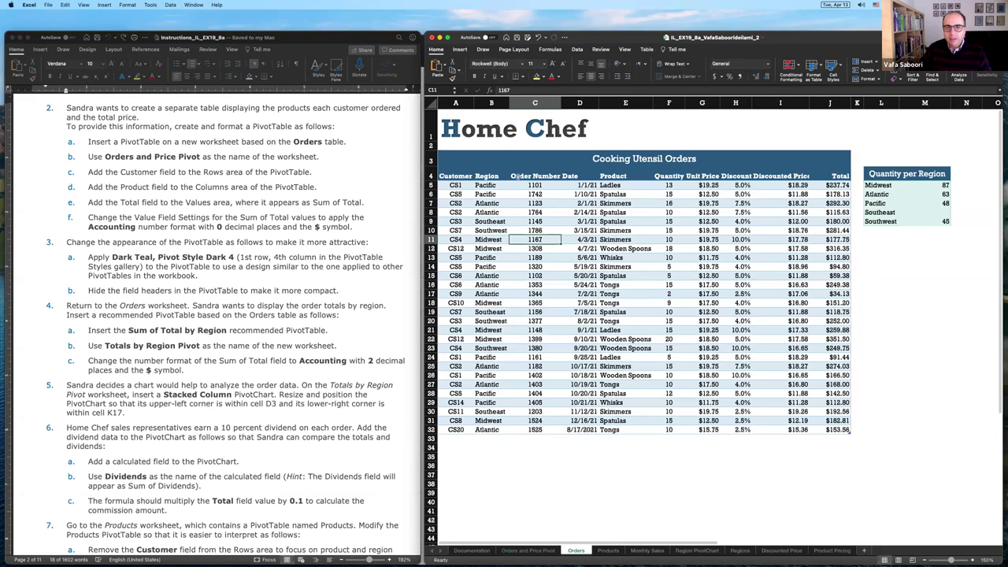
pyautogui.click(517, 551)
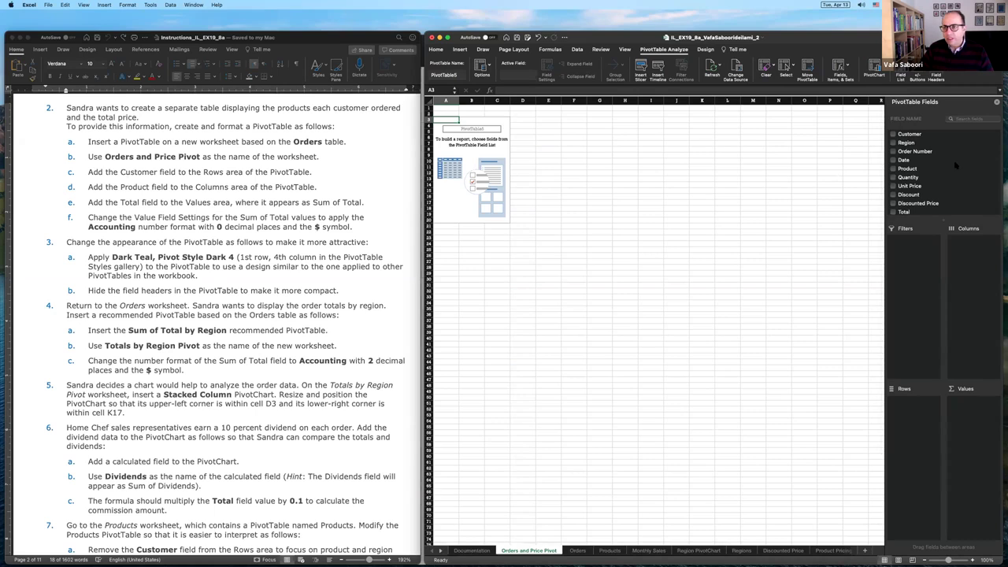
pyautogui.moveTo(916, 135); pyautogui.dragTo(906, 400)
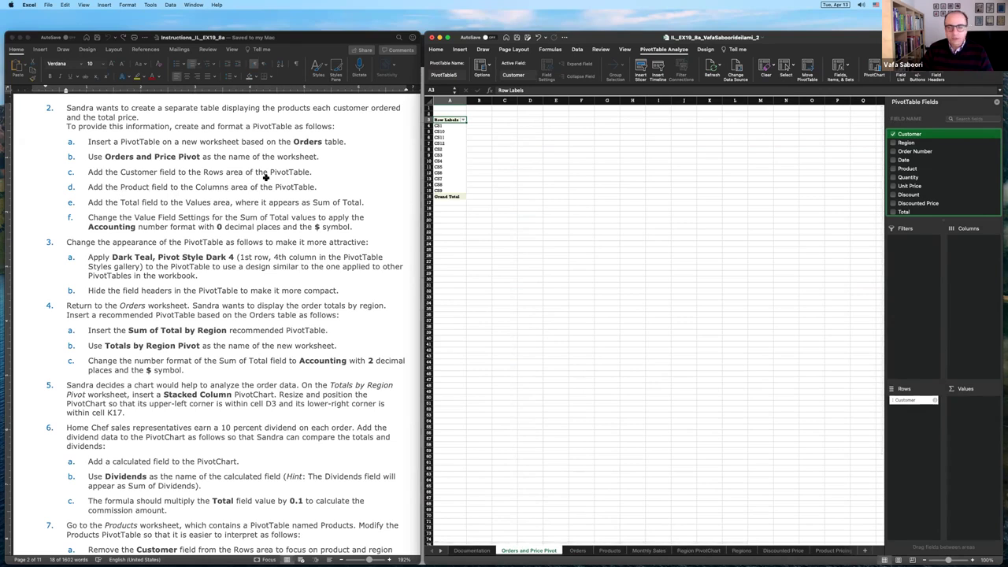
pyautogui.click(908, 169)
pyautogui.moveTo(908, 169); pyautogui.dragTo(957, 240)
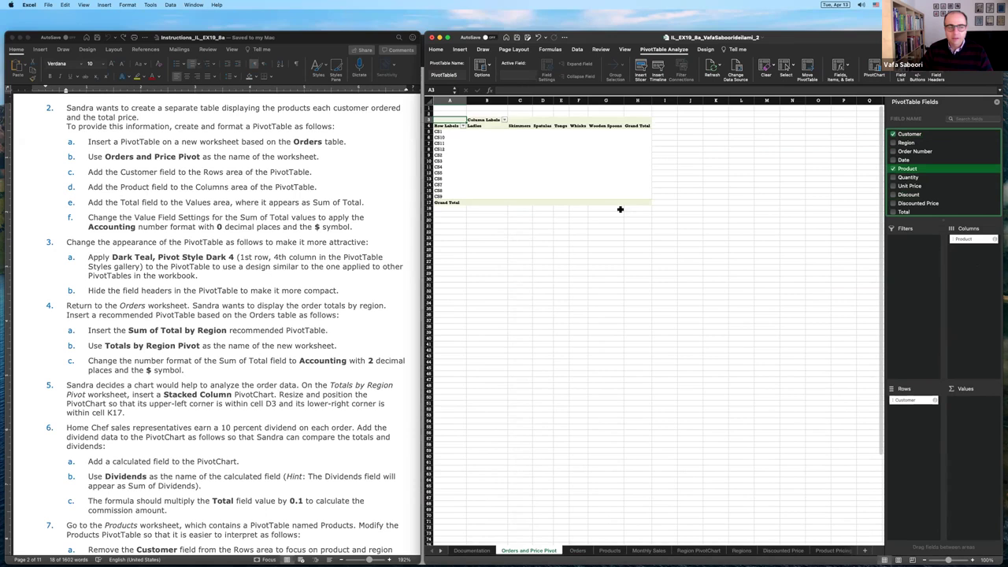
# Step: Add the Total field to the Values area of the PivotTable on the Orders and Price Pivot worksheet
pyautogui.click(579, 228)
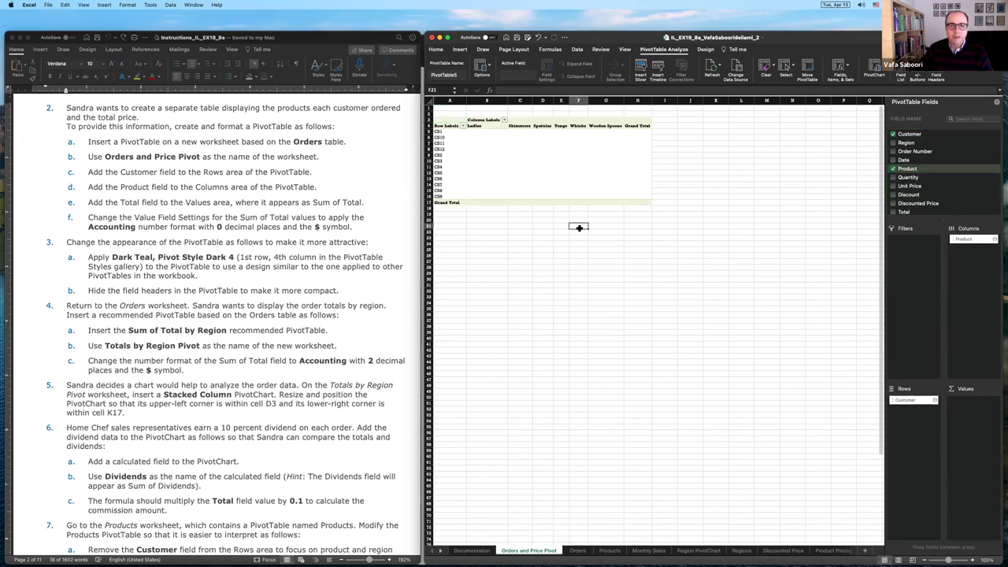
pyautogui.scroll(5, 579, 229)
pyautogui.scroll(-5, 578, 229)
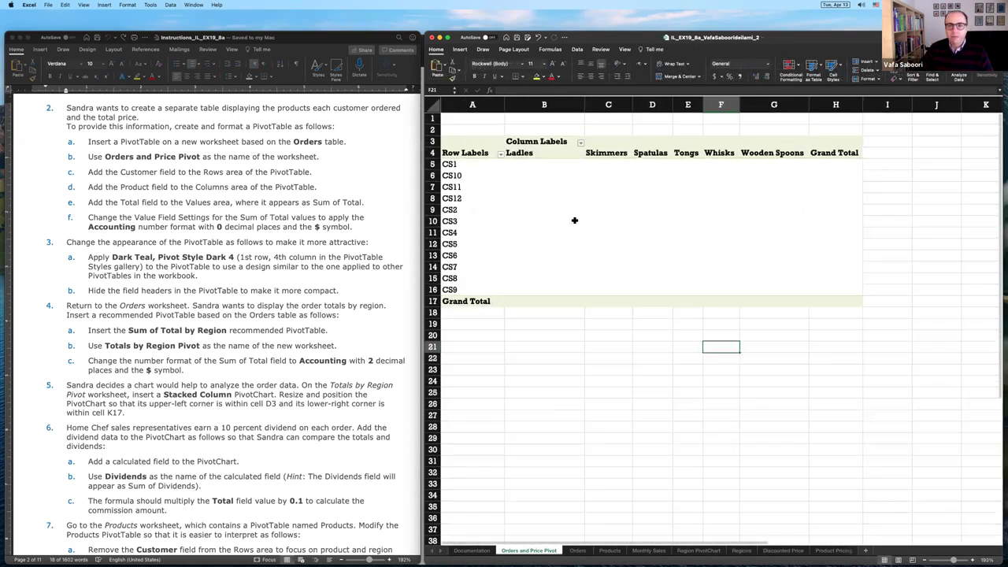
pyautogui.click(574, 222)
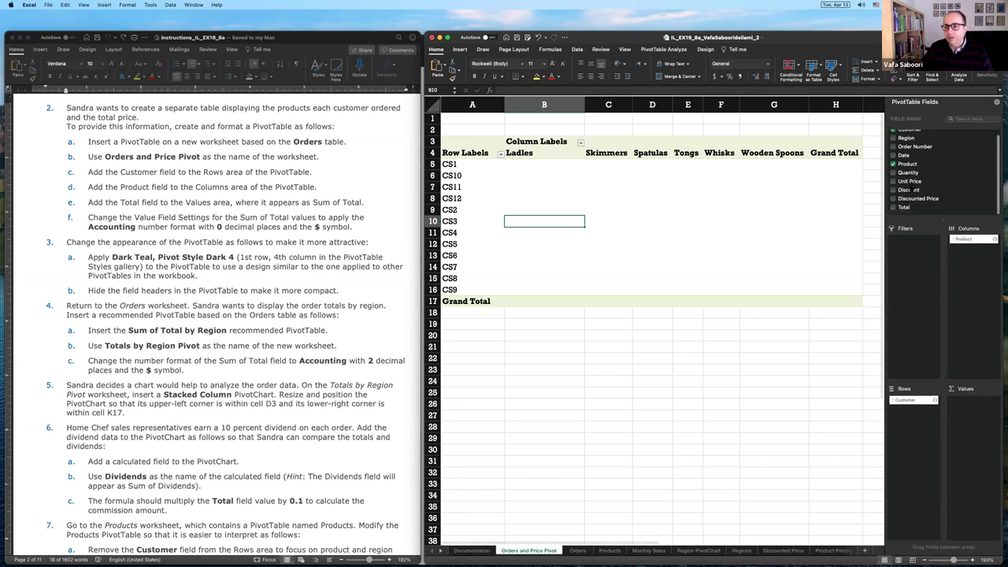
pyautogui.moveTo(904, 212); pyautogui.dragTo(980, 406)
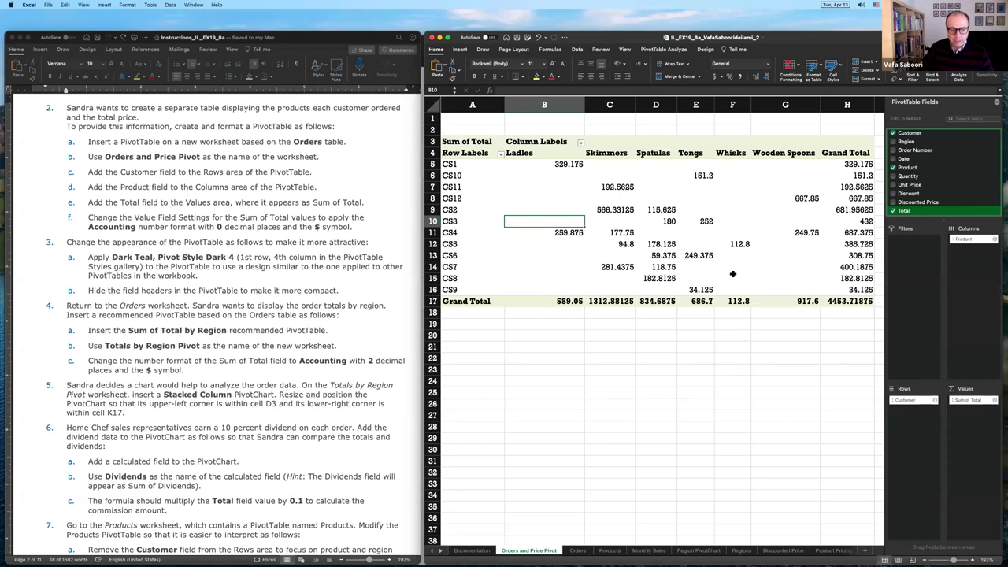
# Step: Format the Sum of Total values with the Accounting number format, 0 decimal places and the $ symbol
pyautogui.click(994, 401)
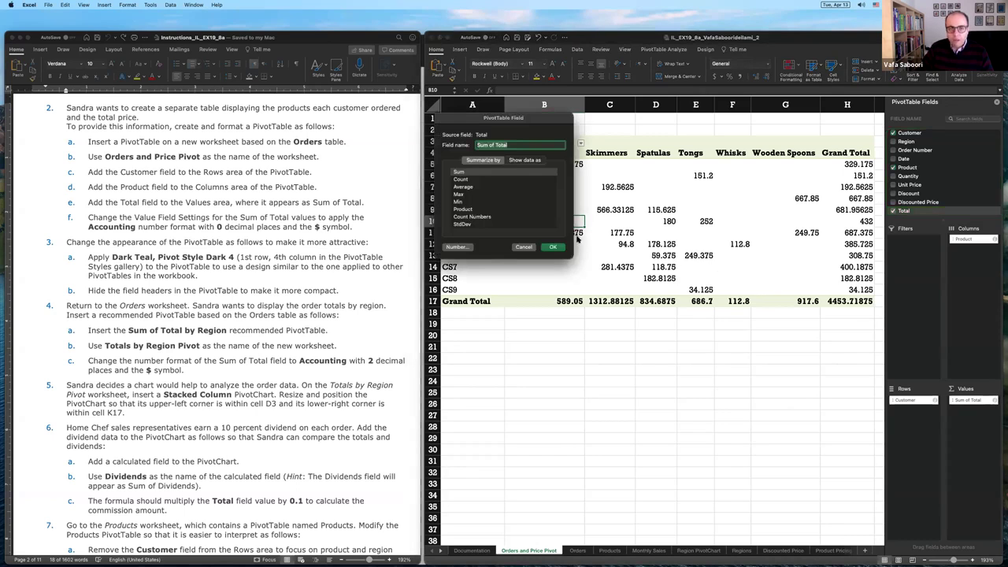
pyautogui.click(552, 247)
pyautogui.click(994, 401)
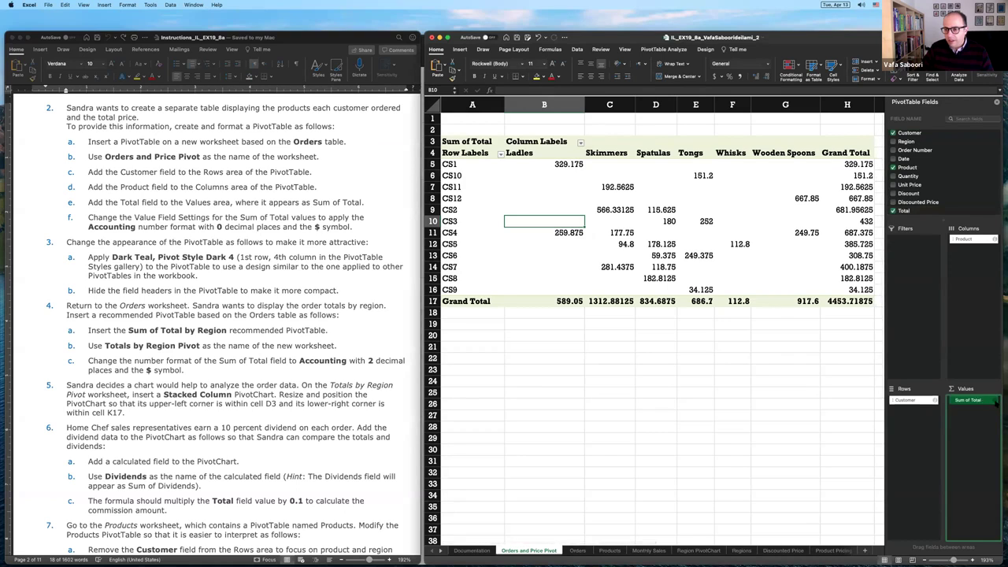
pyautogui.click(993, 404)
pyautogui.click(995, 401)
pyautogui.click(996, 401)
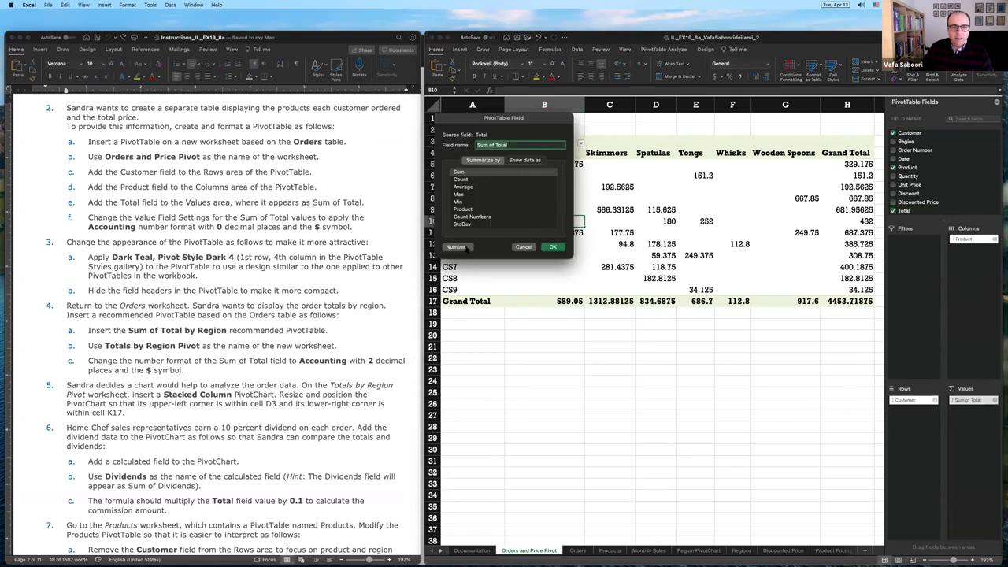
pyautogui.click(456, 247)
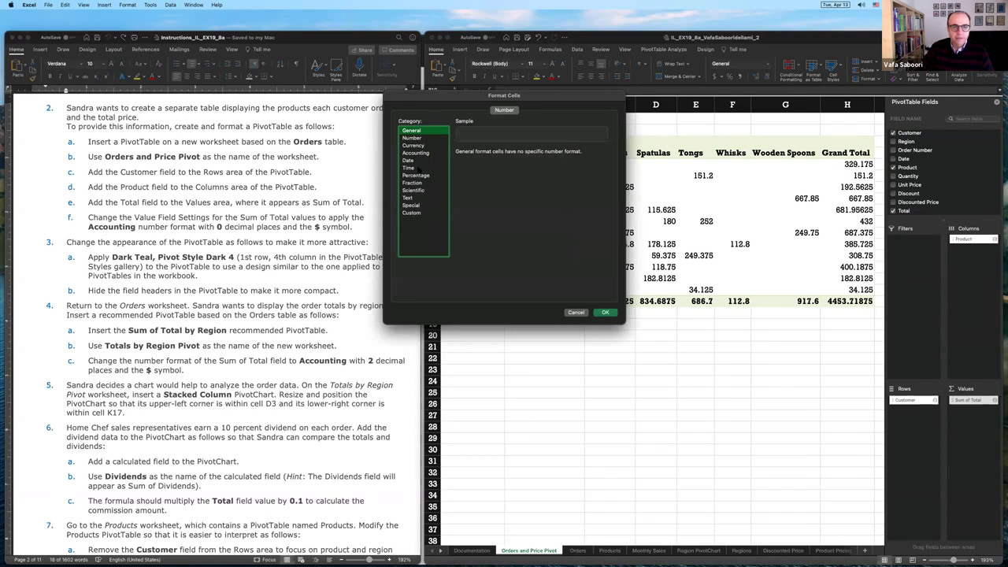
pyautogui.click(415, 153)
pyautogui.click(514, 155)
pyautogui.click(515, 154)
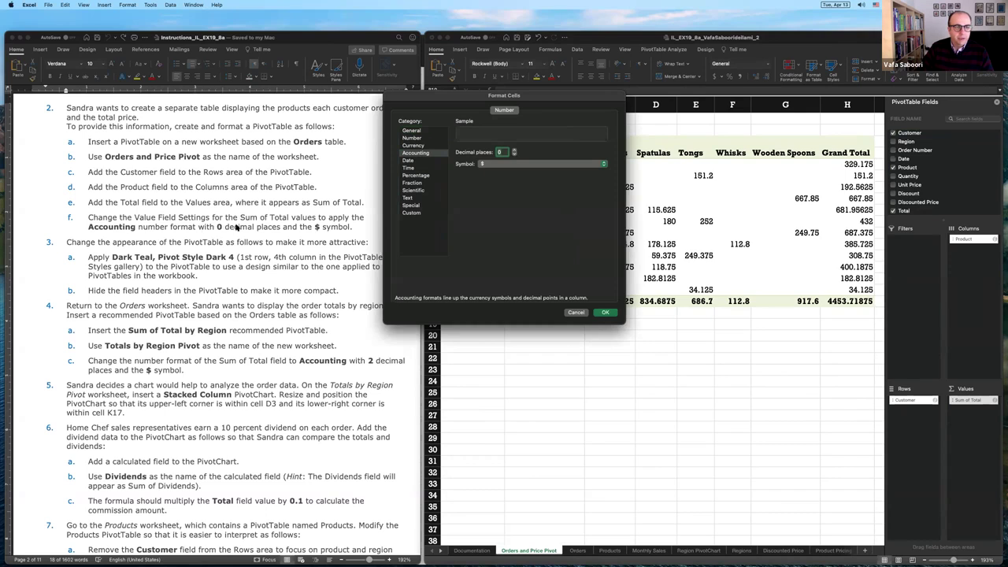
pyautogui.click(606, 313)
pyautogui.click(553, 246)
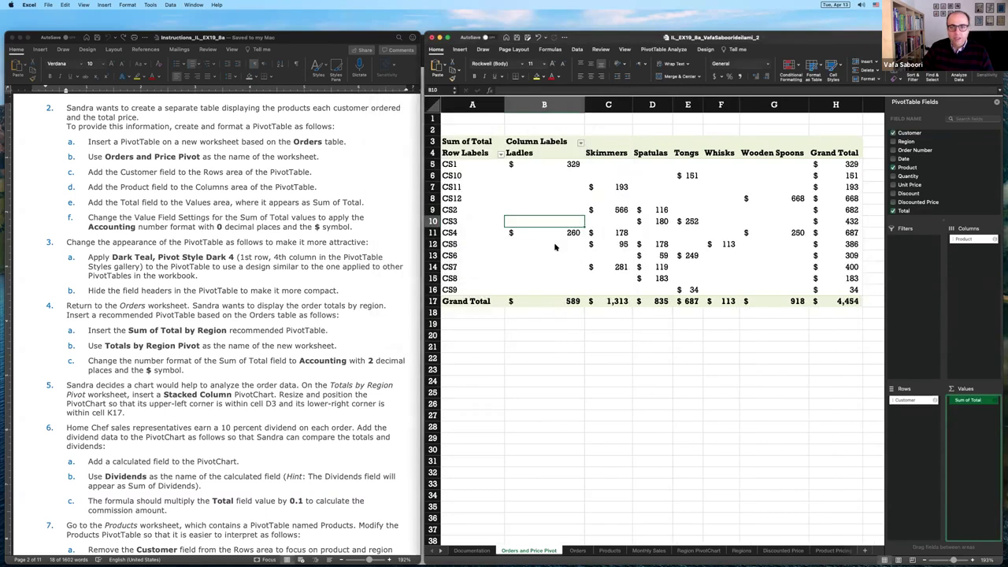
pyautogui.click(606, 323)
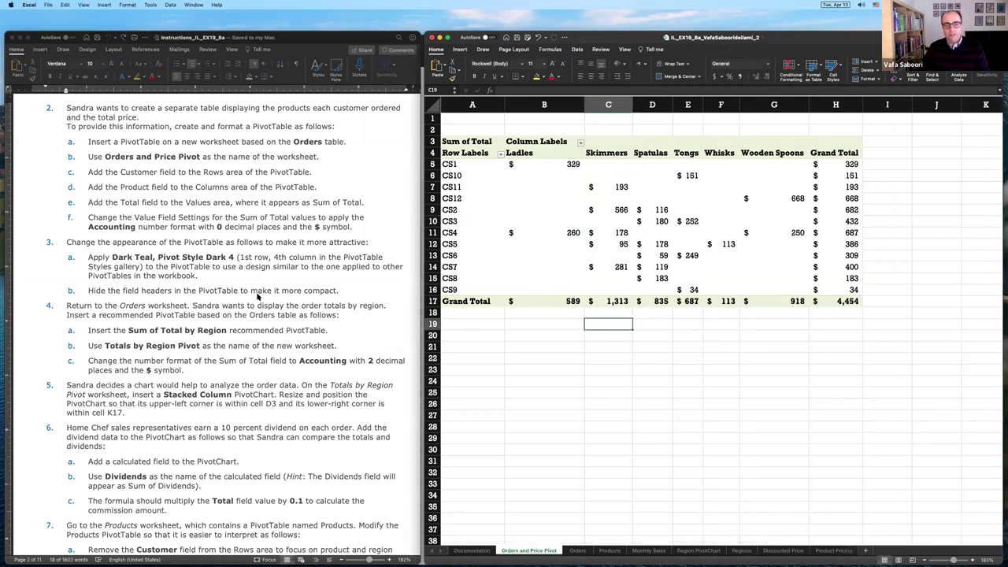
# Step: Read step 3 of the instructions on changing the PivotTable's style and hiding its field headers
pyautogui.click(166, 260)
pyautogui.click(159, 241)
pyautogui.scroll(-5, 159, 242)
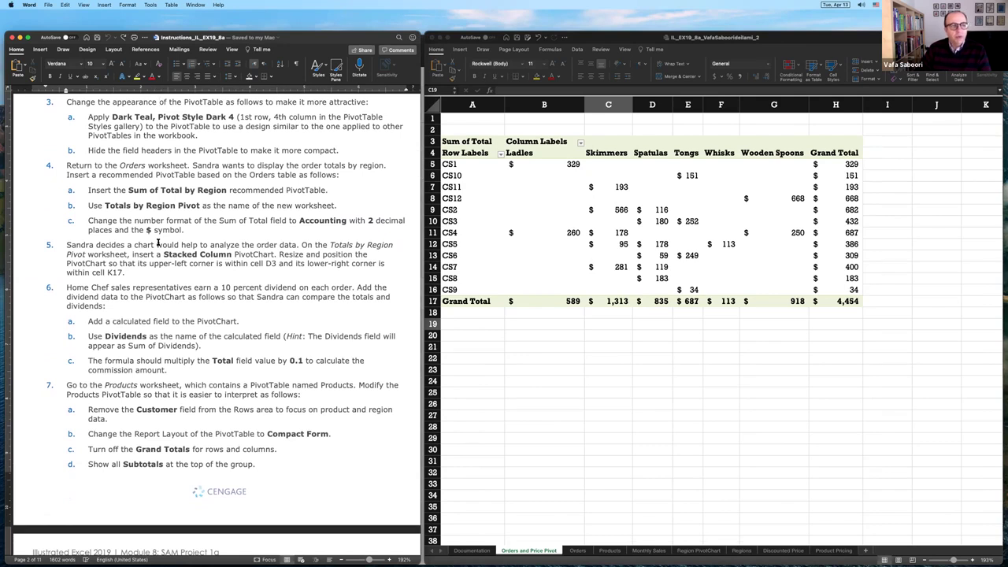
# Step: Try drilling into the blank CS3 Ladles cell of the PivotTable, and delete the resulting detail worksheet
pyautogui.click(544, 227)
pyautogui.doubleClick(544, 227)
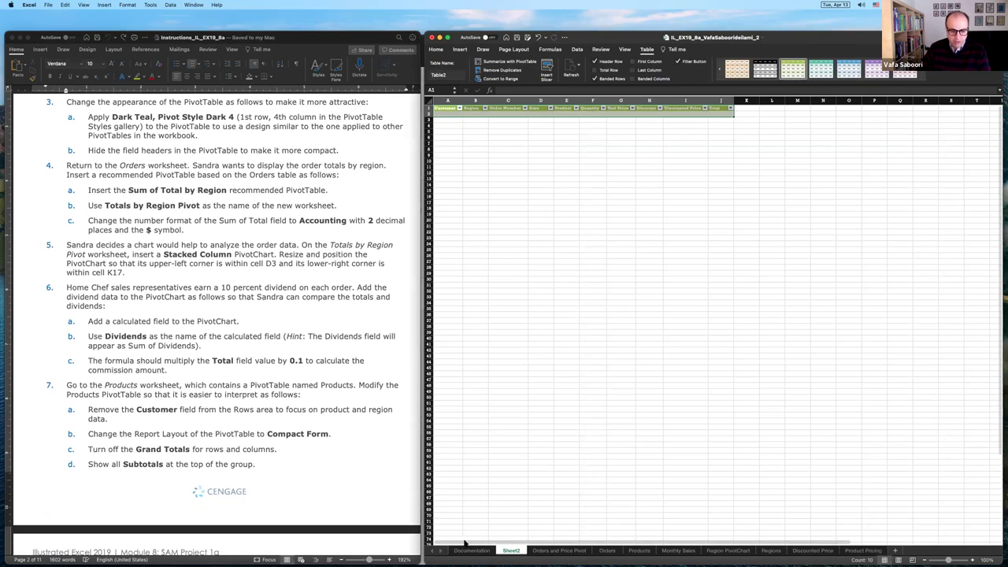
pyautogui.rightClick(510, 552)
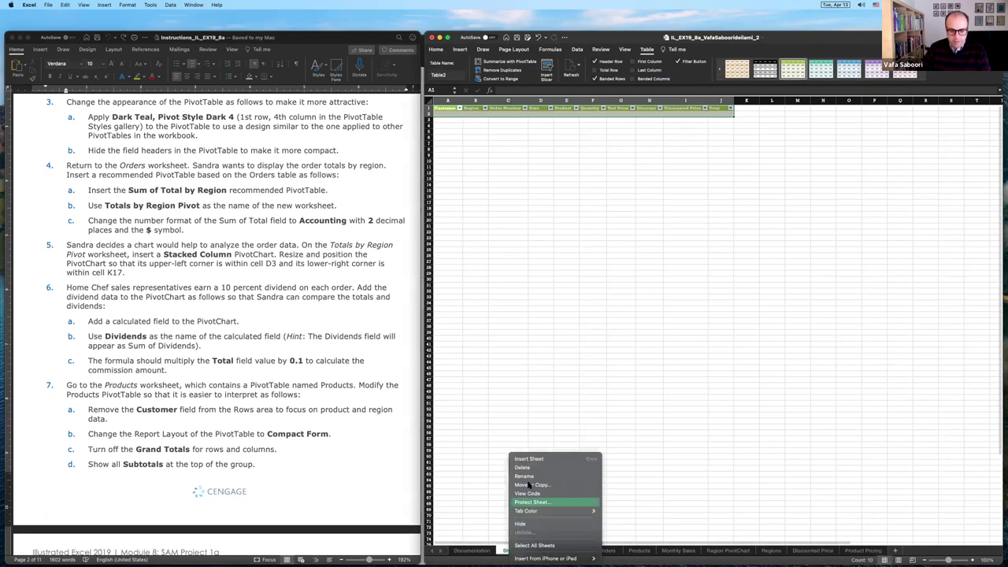
pyautogui.click(528, 468)
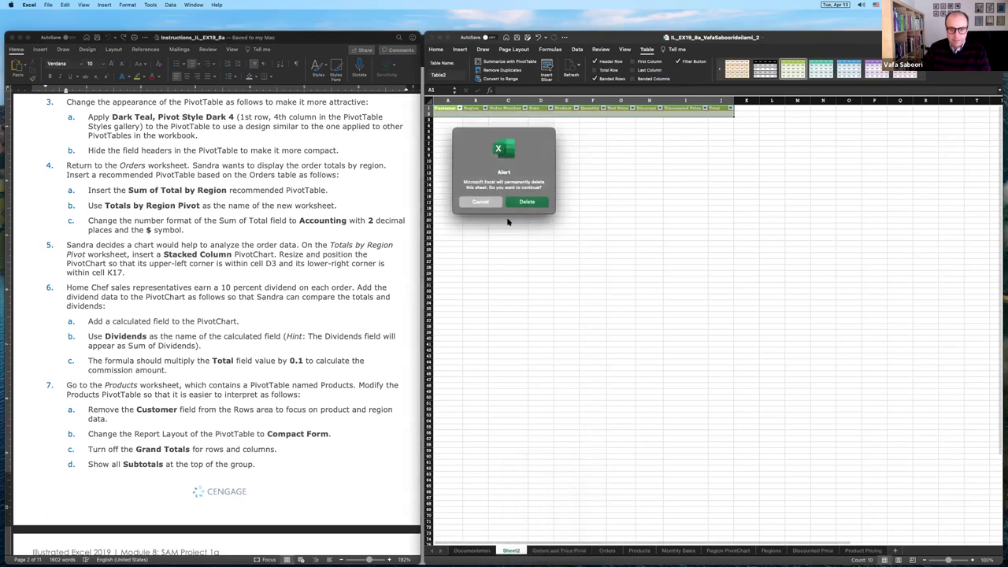
pyautogui.click(526, 202)
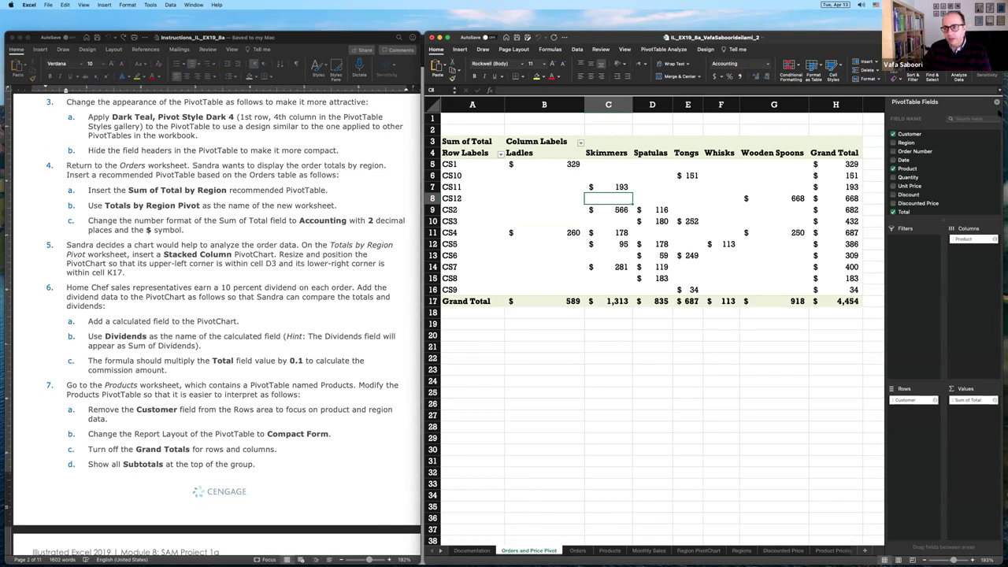
# Step: Apply the Dark Teal, Pivot Style Dark 4 style to the PivotTable on the Orders and Price Pivot worksheet
pyautogui.click(996, 101)
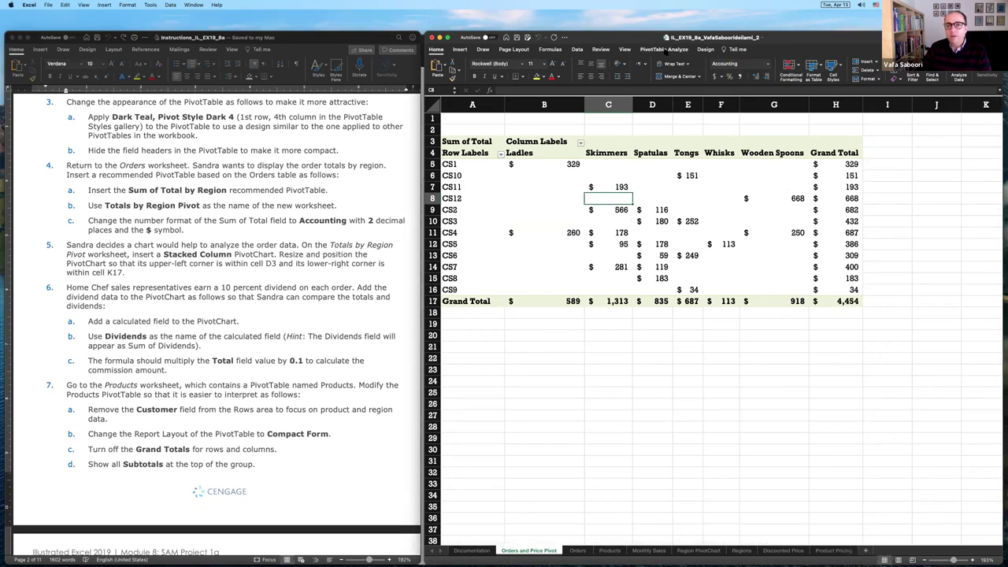
pyautogui.click(703, 49)
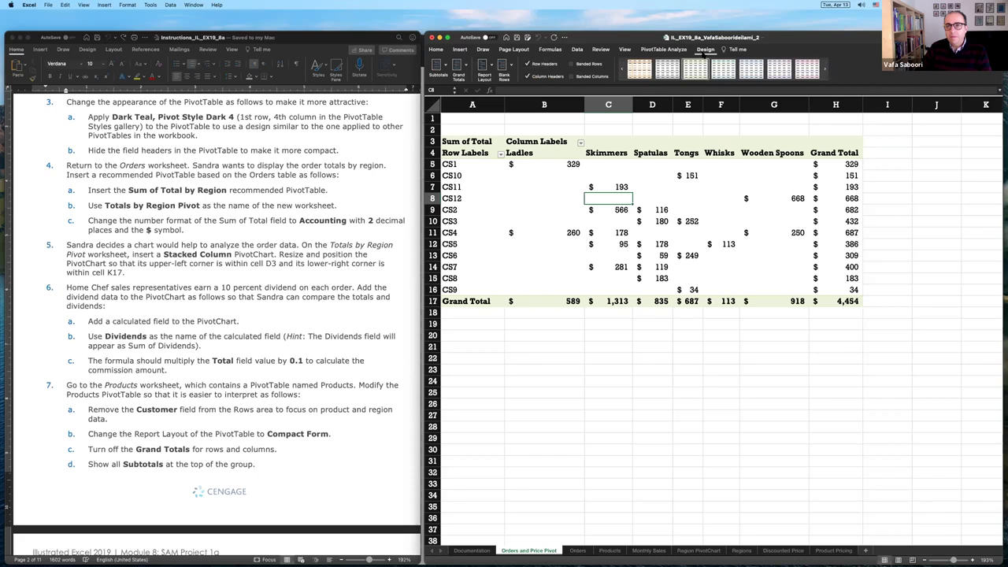
pyautogui.click(723, 82)
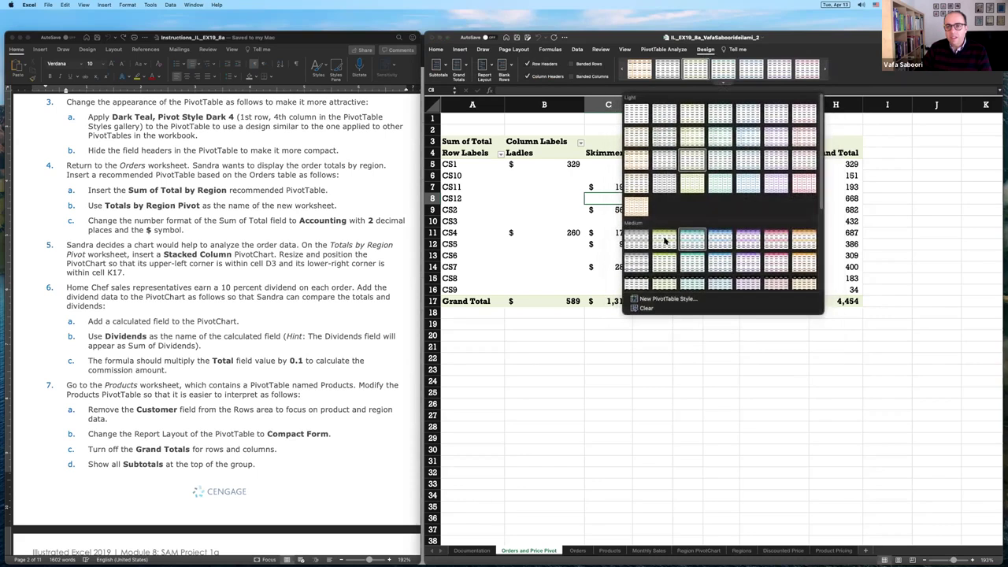
pyautogui.scroll(-5, 679, 195)
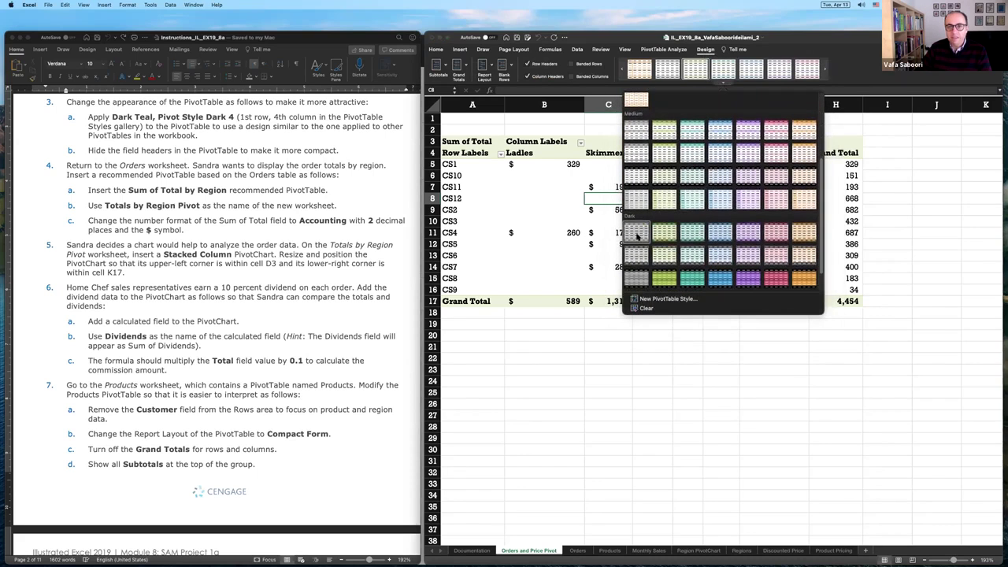
pyautogui.click(720, 237)
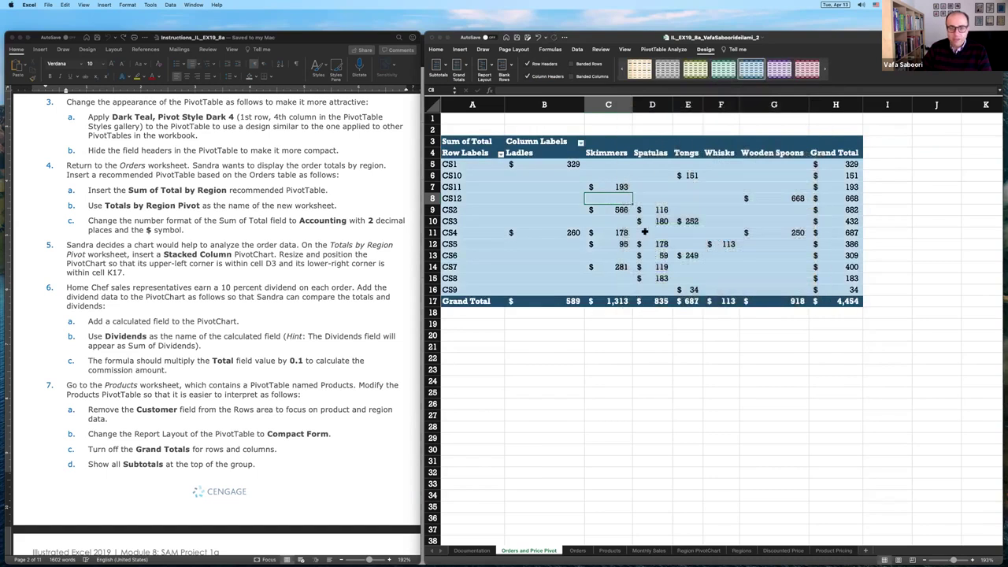
pyautogui.click(589, 328)
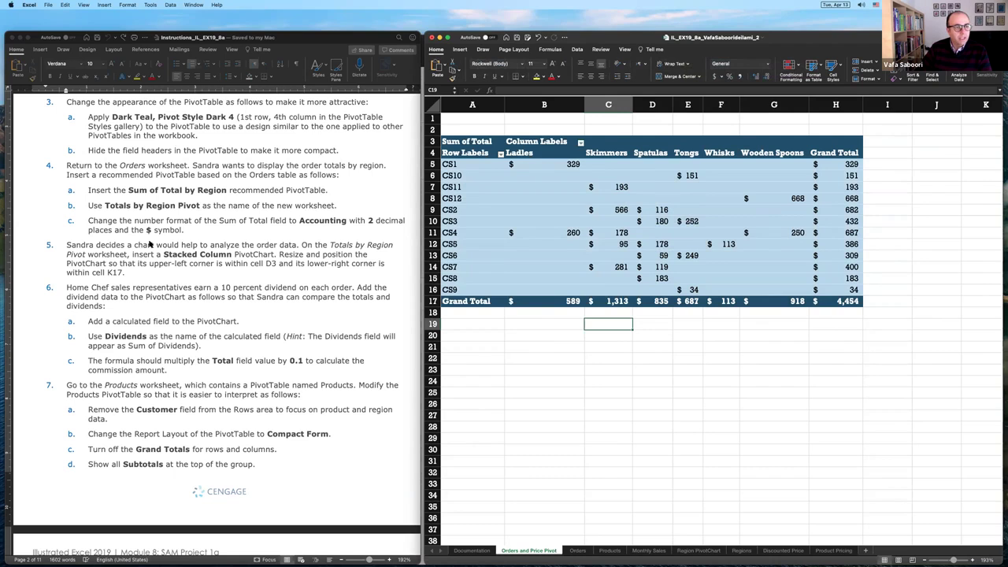
# Step: Examine the sort and filter options behind the Row Labels and Column Labels headers without changing them
pyautogui.scroll(-1, 152, 210)
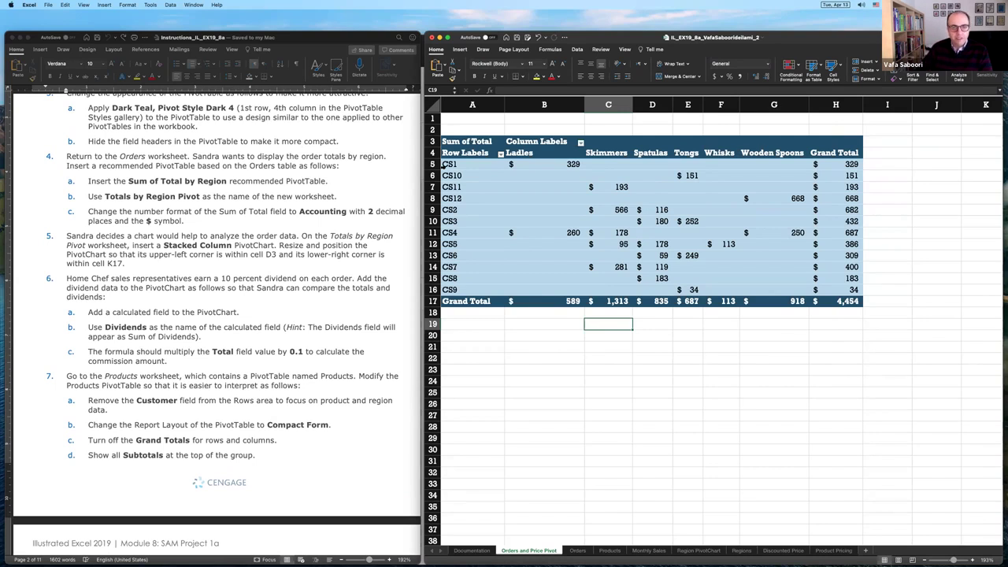
pyautogui.click(462, 152)
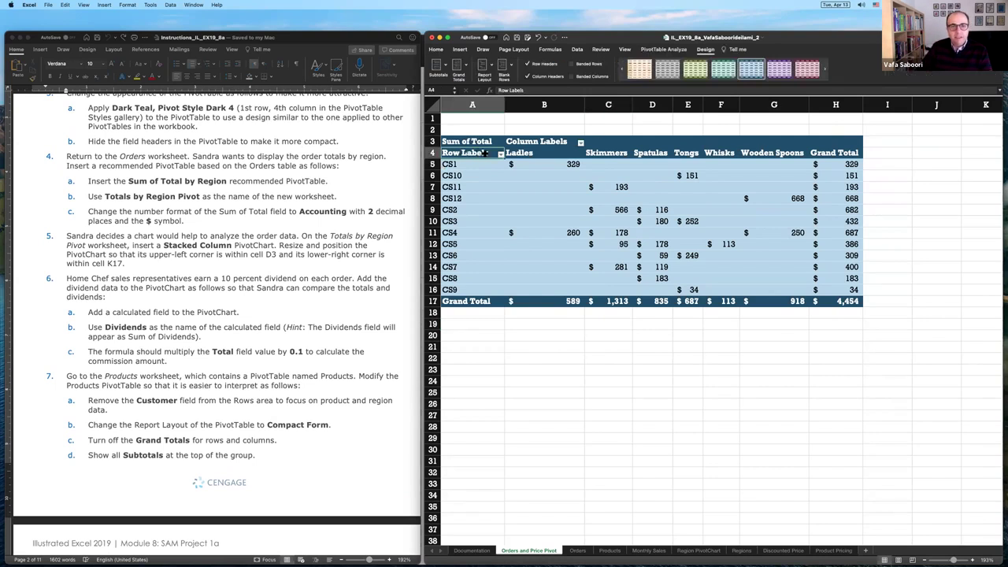
pyautogui.click(500, 155)
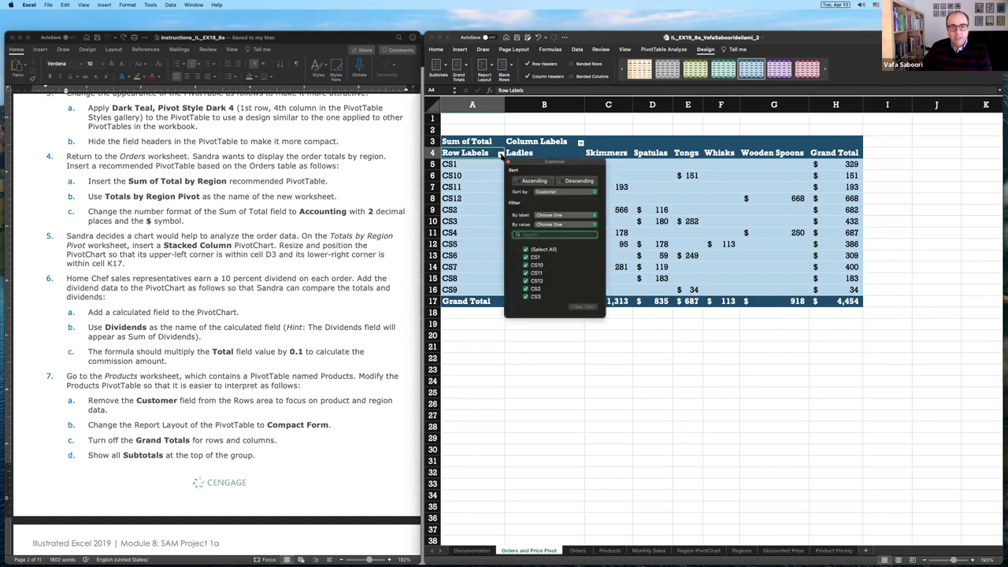
pyautogui.scroll(-3, 534, 272)
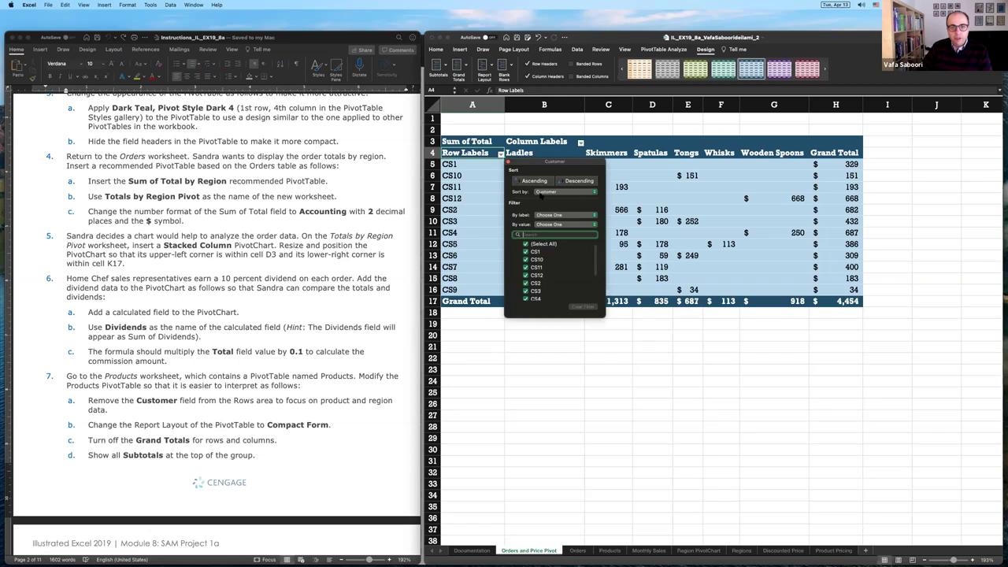
pyautogui.click(535, 149)
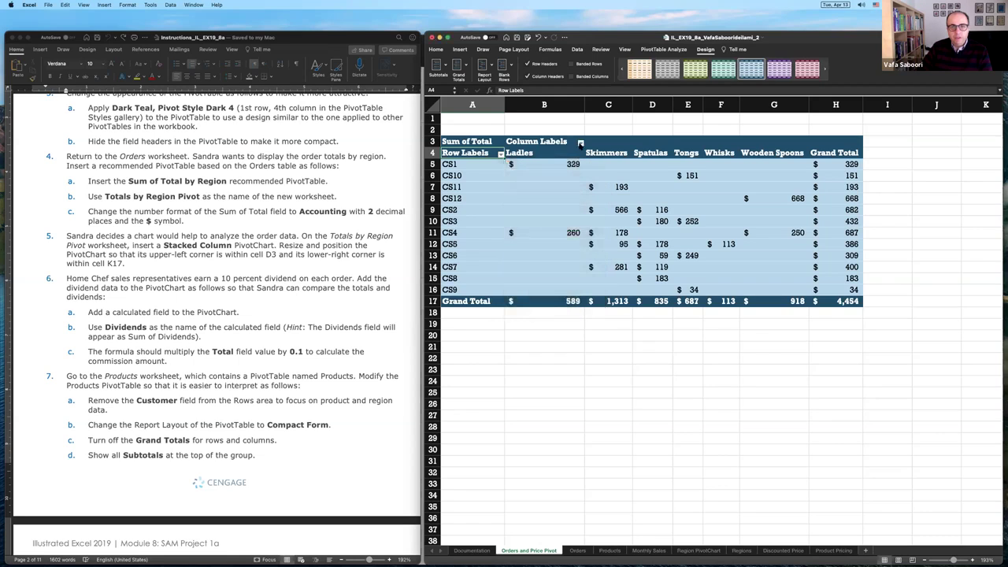
pyautogui.click(581, 143)
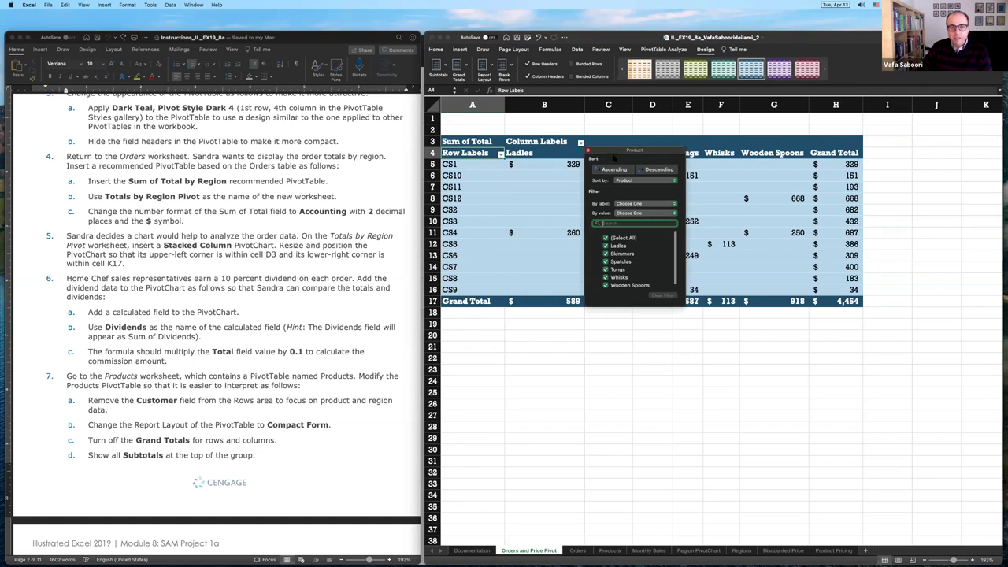
pyautogui.click(588, 151)
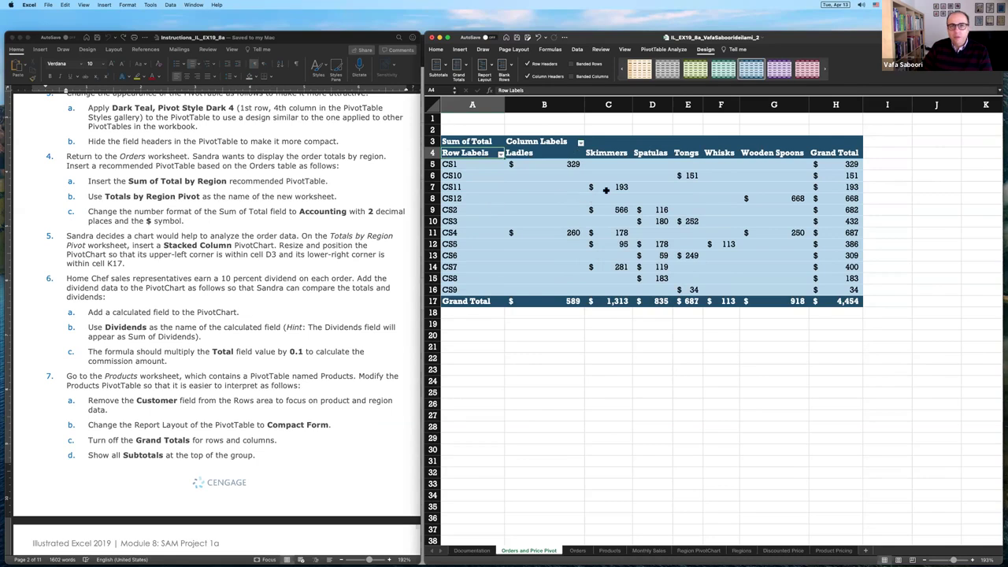
# Step: Hide the field headers of the PivotTable
pyautogui.click(667, 49)
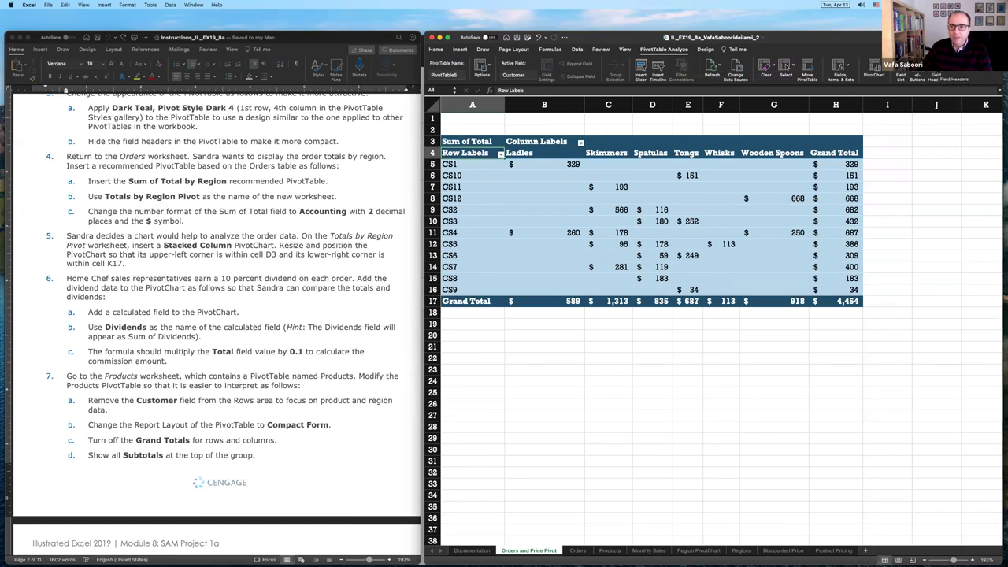
pyautogui.click(936, 79)
pyautogui.click(936, 79)
pyautogui.click(936, 78)
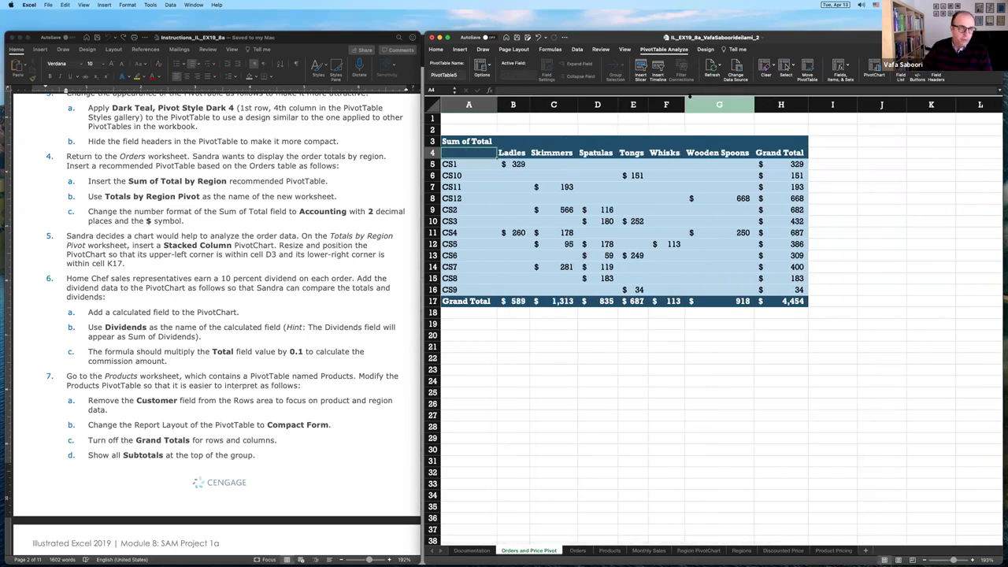
# Step: Go to the Orders worksheet and read instruction step 4 on inserting the Sum of Total by Region recommended PivotTable
pyautogui.click(142, 168)
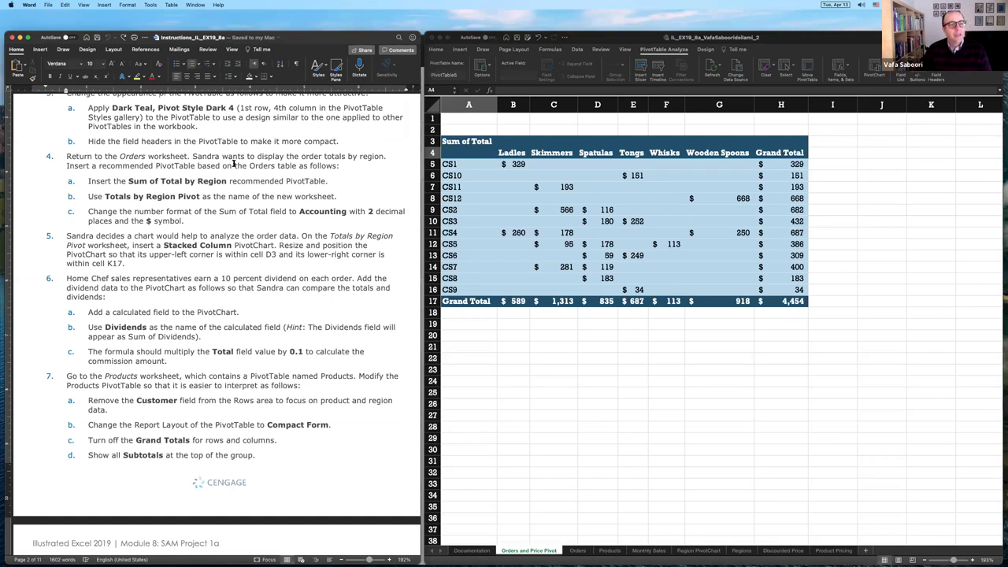
pyautogui.scroll(-2, 199, 142)
pyautogui.scroll(2, 199, 142)
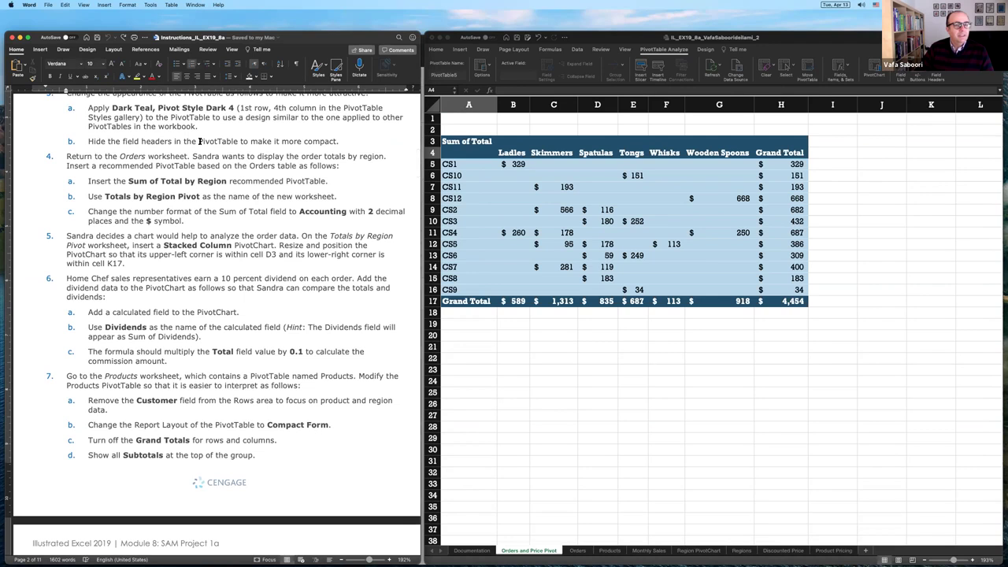
pyautogui.scroll(-2, 200, 142)
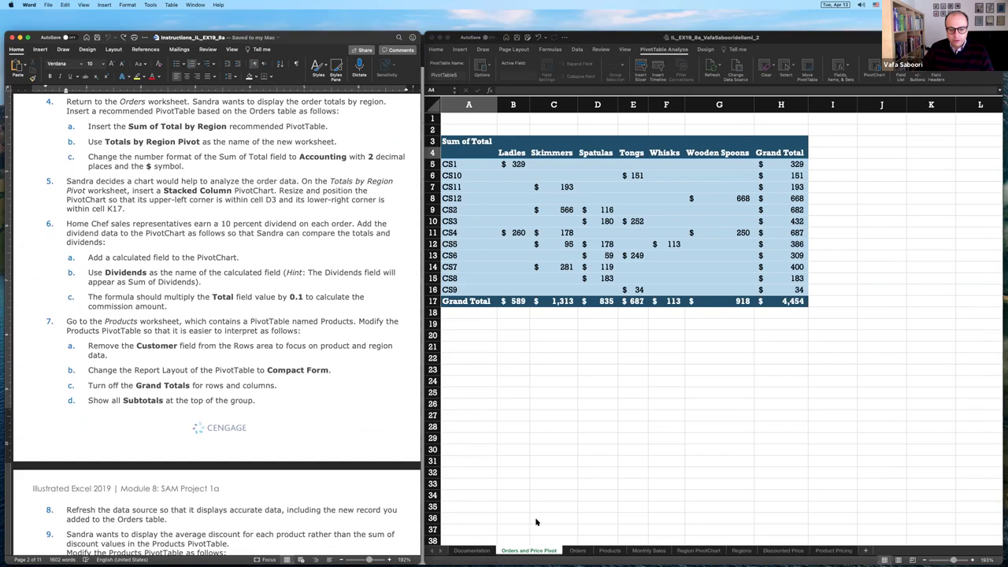
pyautogui.click(577, 551)
pyautogui.click(576, 551)
pyautogui.click(528, 493)
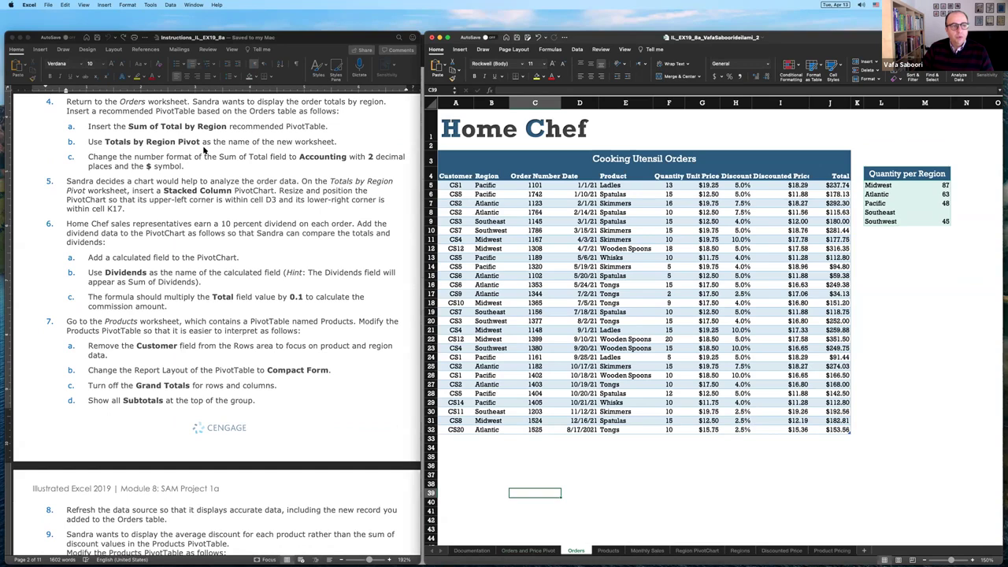
pyautogui.click(136, 129)
pyautogui.moveTo(90, 126); pyautogui.dragTo(331, 127)
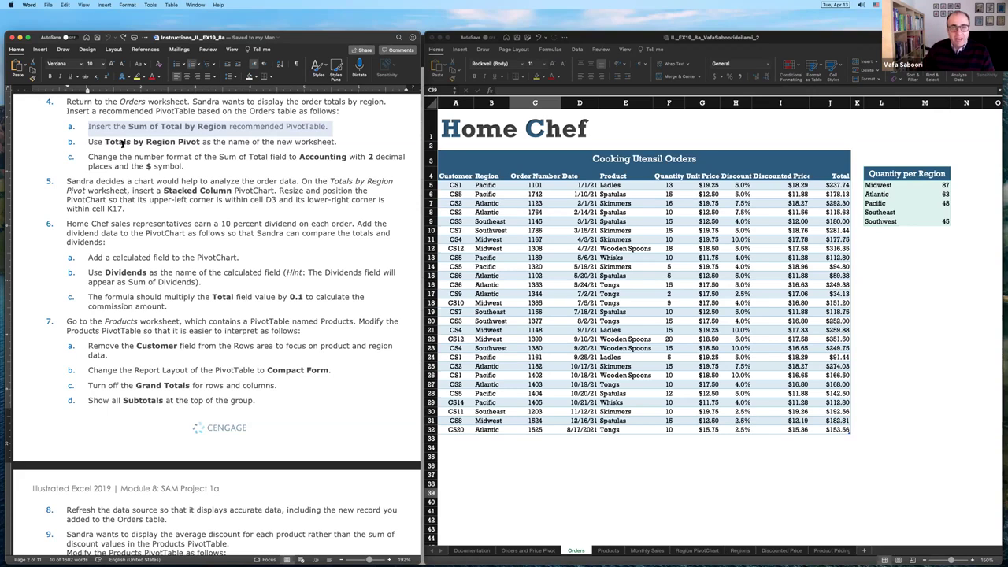
# Step: Insert a recommended PivotTable based on the Orders table
pyautogui.click(561, 186)
pyautogui.hotkey('ctrl', 'Home')
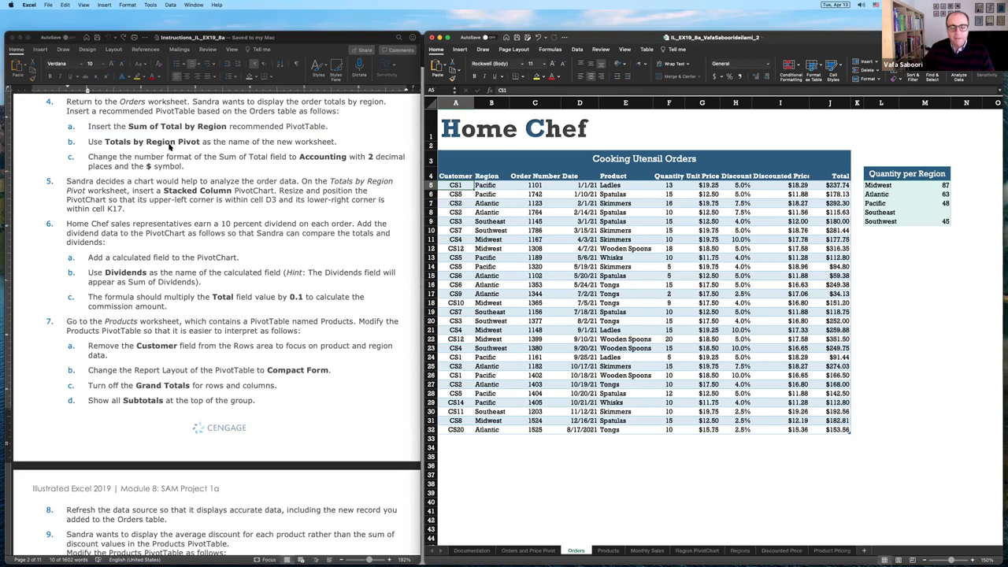
pyautogui.click(525, 238)
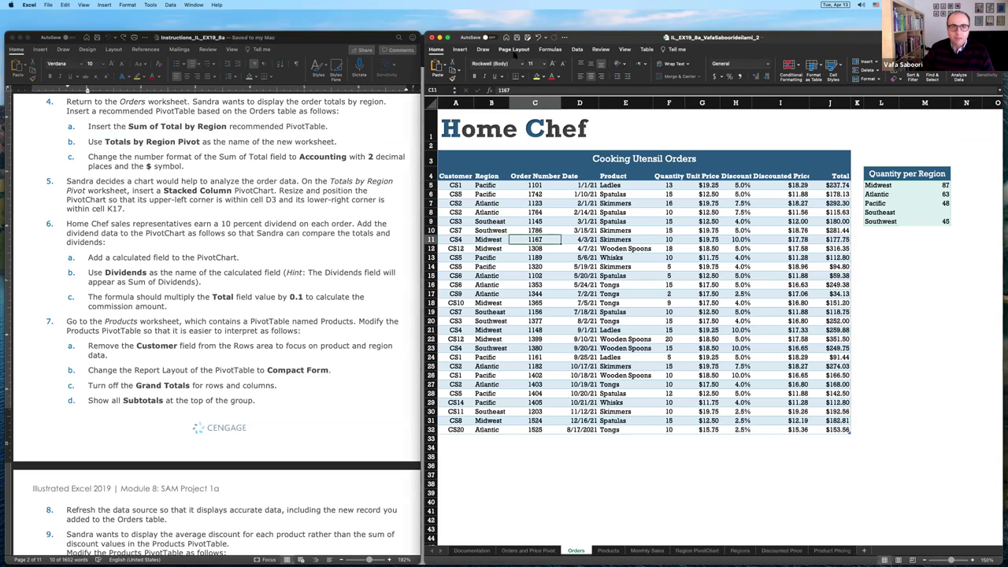
pyautogui.click(459, 49)
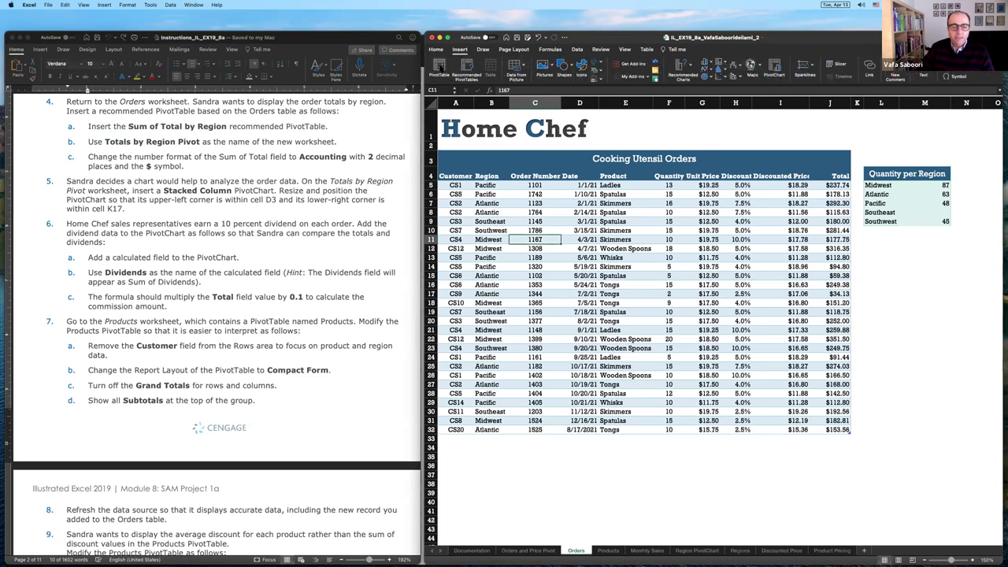
pyautogui.click(468, 69)
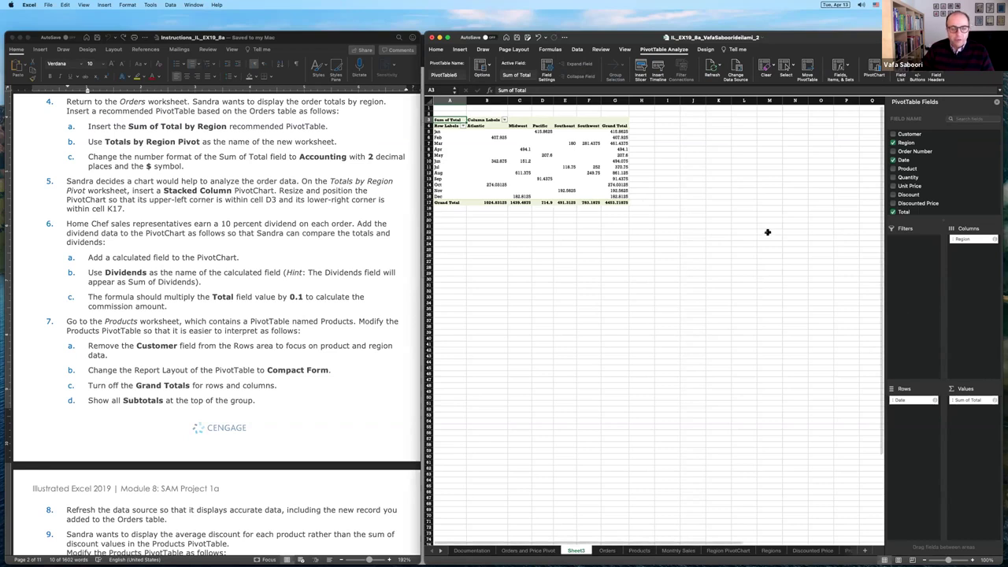
pyautogui.click(600, 180)
pyautogui.rightClick(602, 181)
pyautogui.click(613, 186)
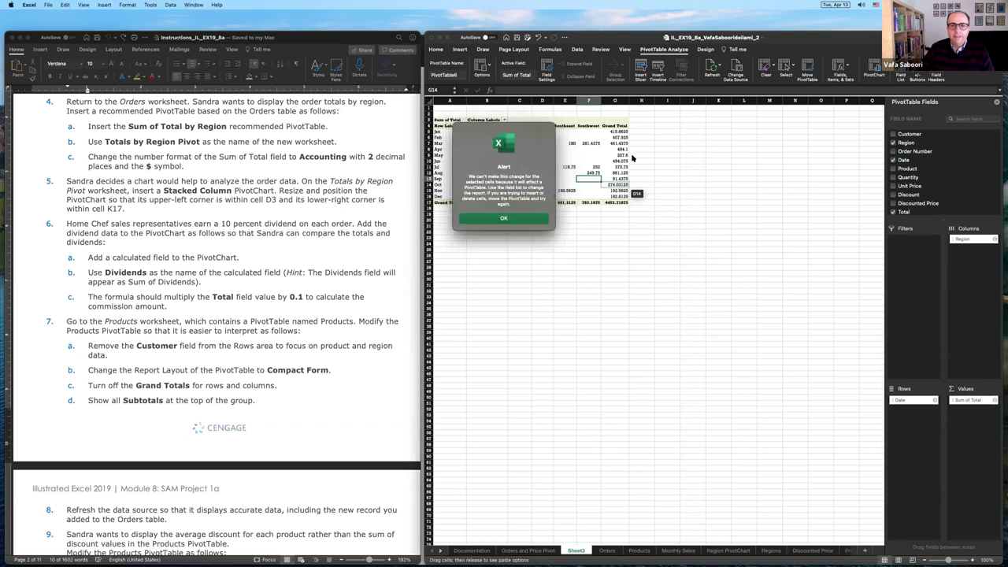
pyautogui.click(504, 218)
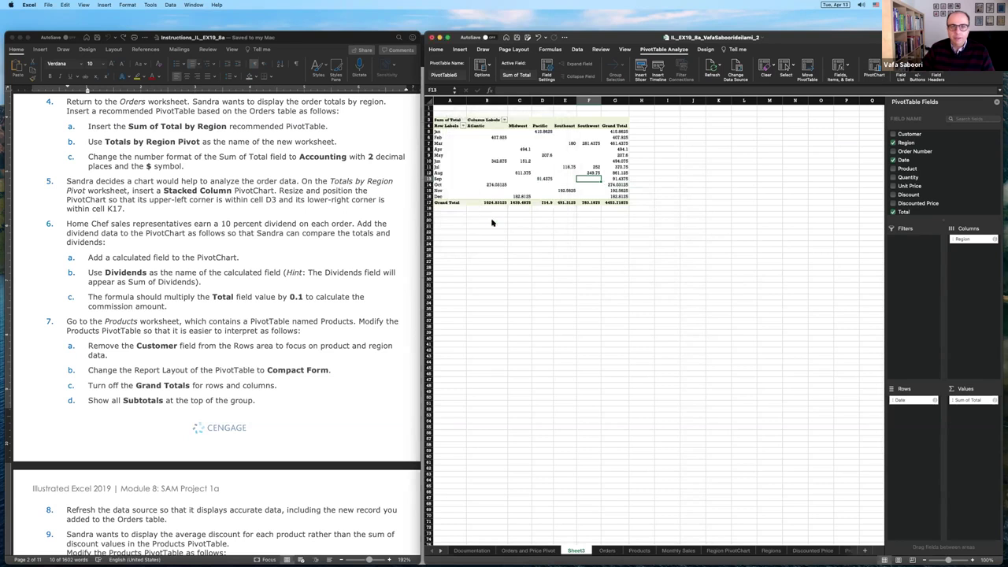
# Step: Remove the Date field from the new PivotTable's rows and move Region from the Columns area to the Rows area
pyautogui.scroll(5, 491, 222)
pyautogui.scroll(-3, 492, 222)
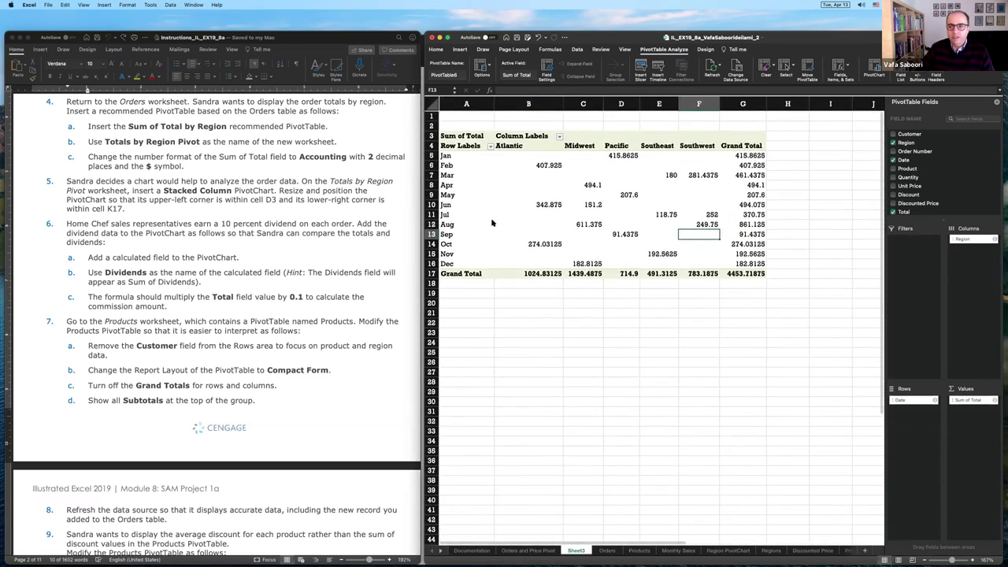
pyautogui.click(159, 143)
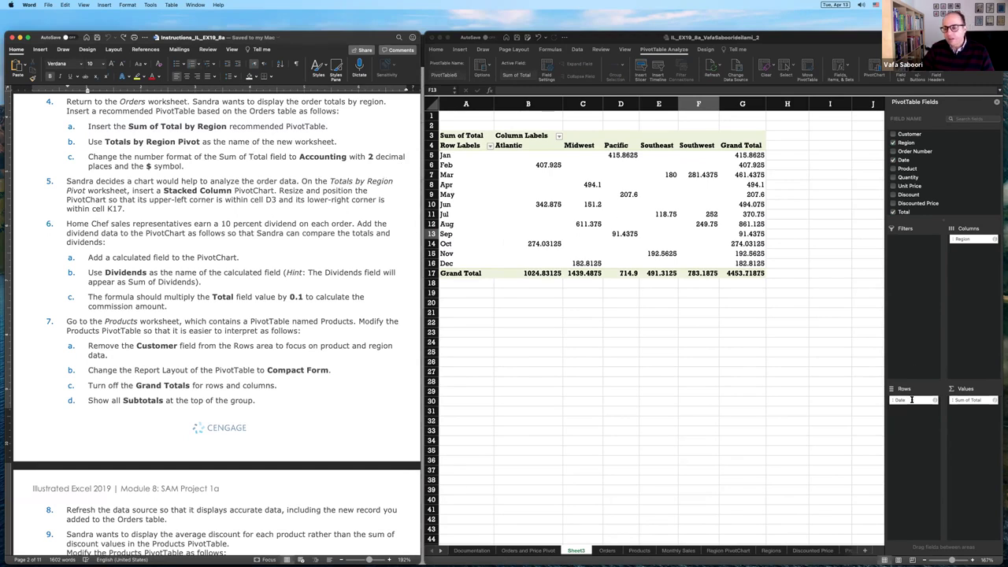
pyautogui.moveTo(912, 400); pyautogui.dragTo(823, 406)
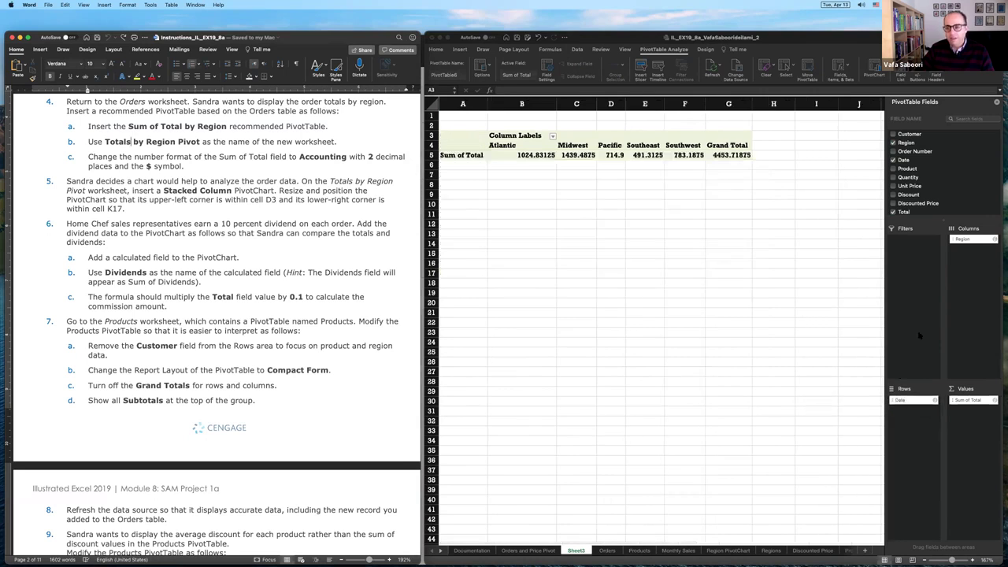
pyautogui.moveTo(974, 242); pyautogui.dragTo(912, 402)
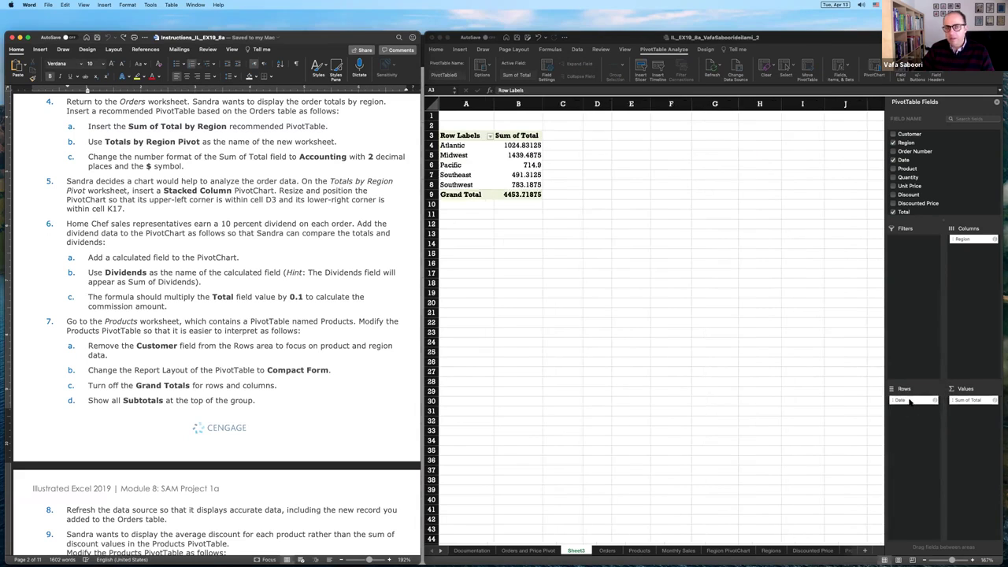
pyautogui.click(909, 403)
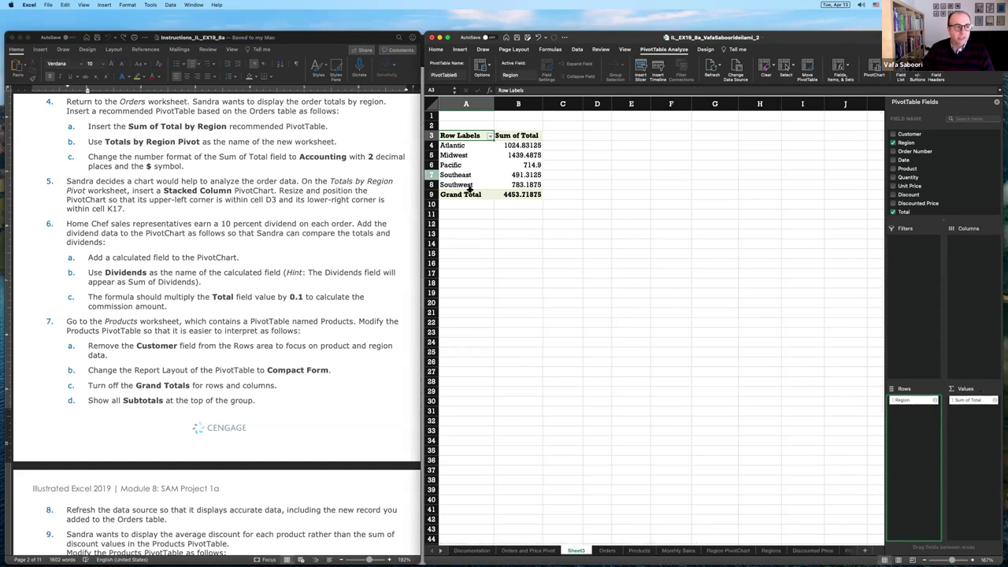
# Step: Format the Sum of Total values by region with the Accounting number format, 2 decimal places and the $ symbol
pyautogui.click(535, 155)
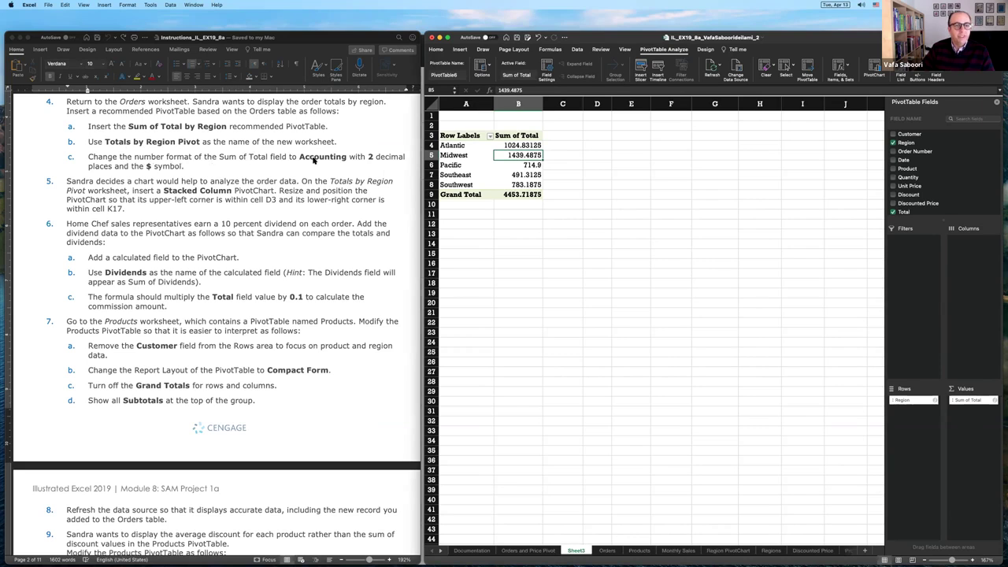
pyautogui.click(995, 400)
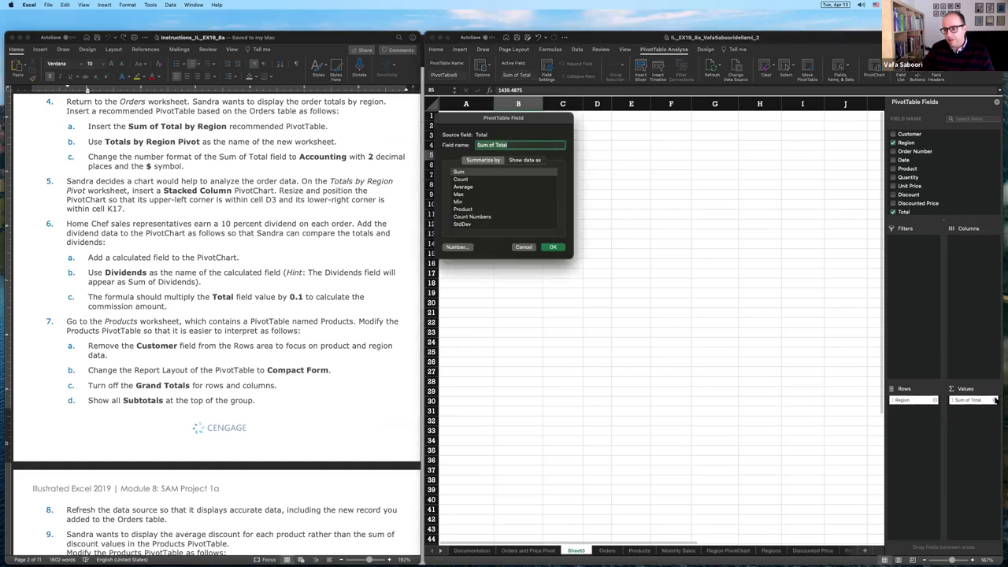
pyautogui.click(461, 247)
pyautogui.click(416, 152)
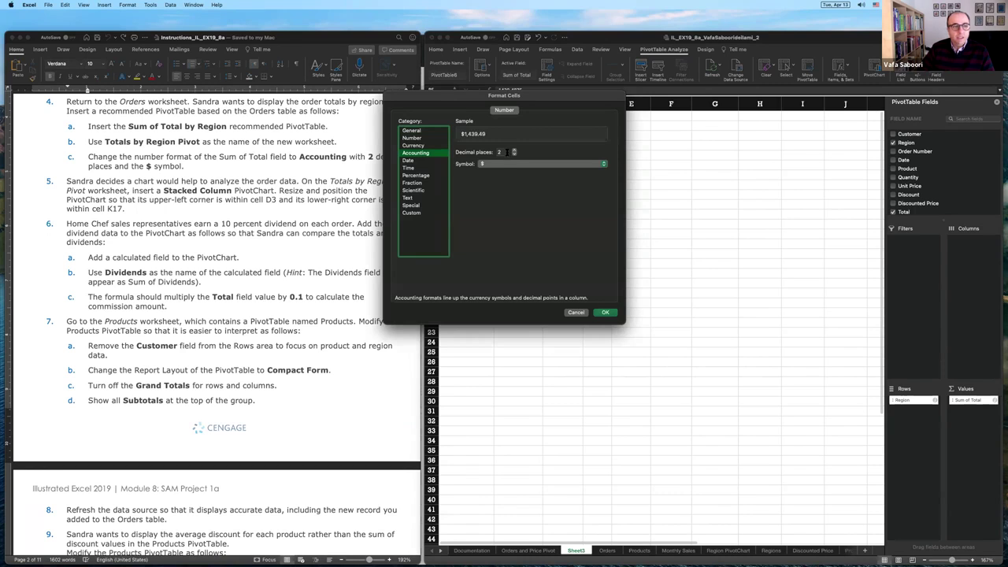
pyautogui.click(604, 313)
pyautogui.click(553, 247)
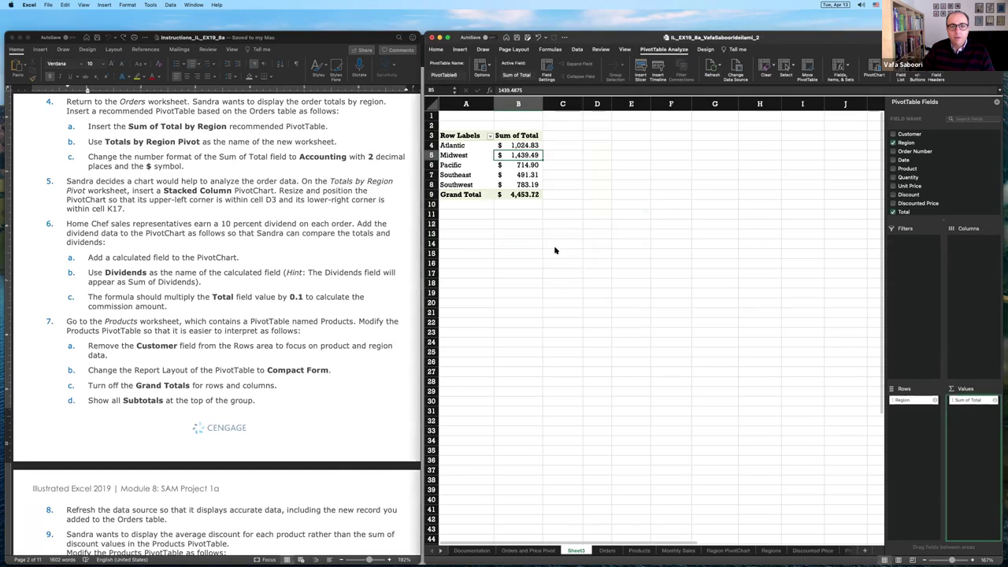
# Step: Rename the new Sheet3 worksheet to Totals by Region Pivot
pyautogui.click(550, 214)
pyautogui.hscroll(-2, 551, 227)
pyautogui.scroll(3, 559, 236)
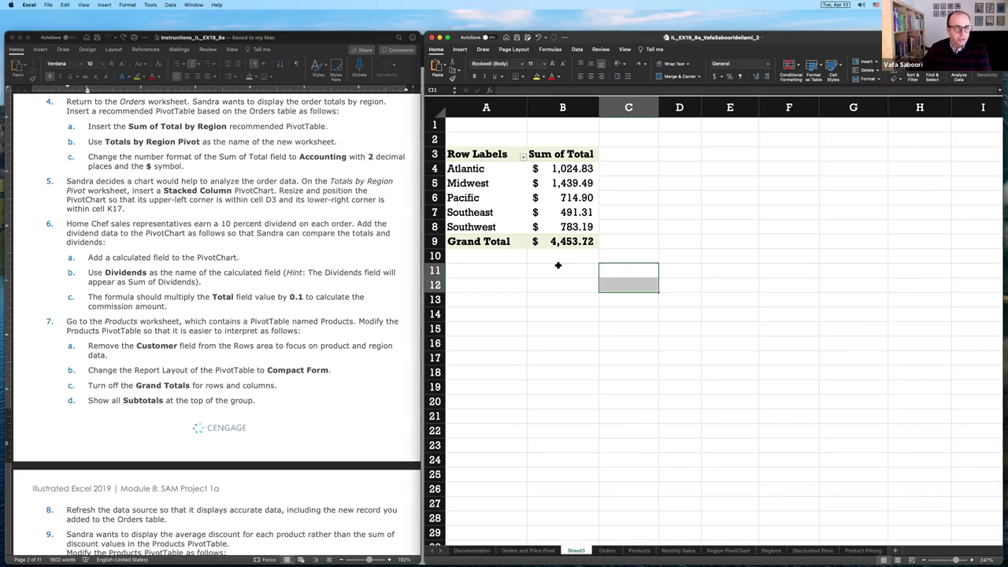
pyautogui.scroll(-3, 208, 219)
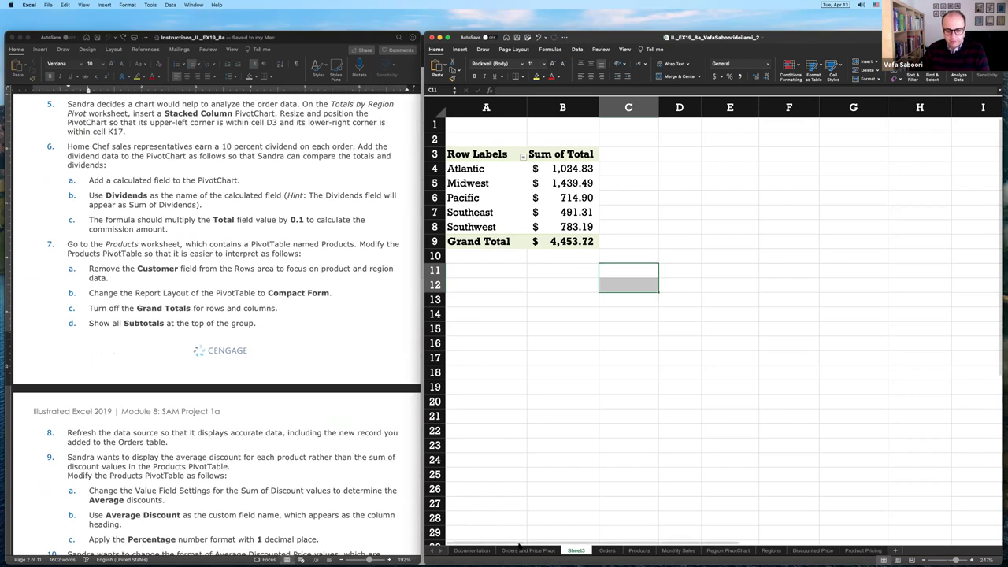
pyautogui.scroll(3, 297, 298)
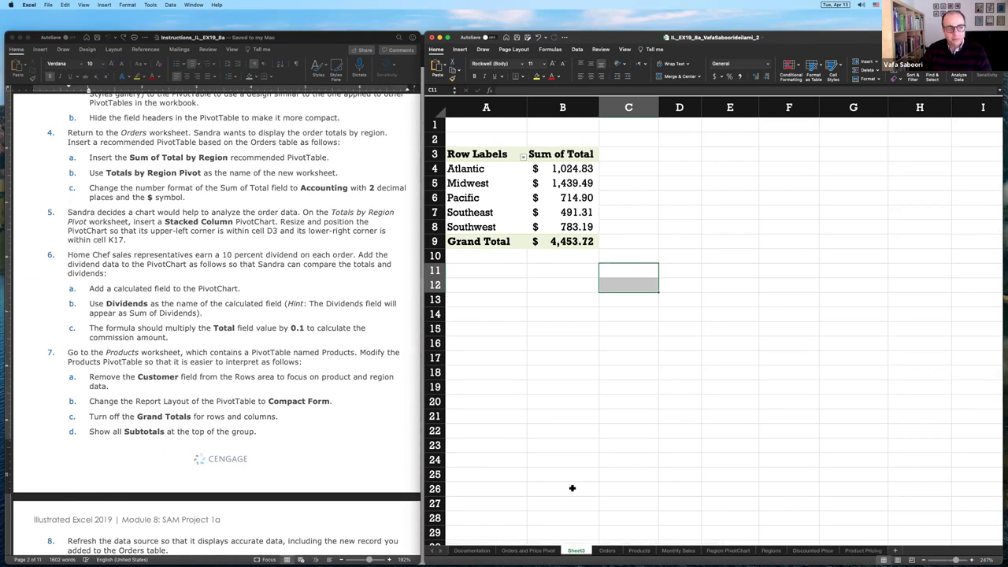
pyautogui.doubleClick(575, 551)
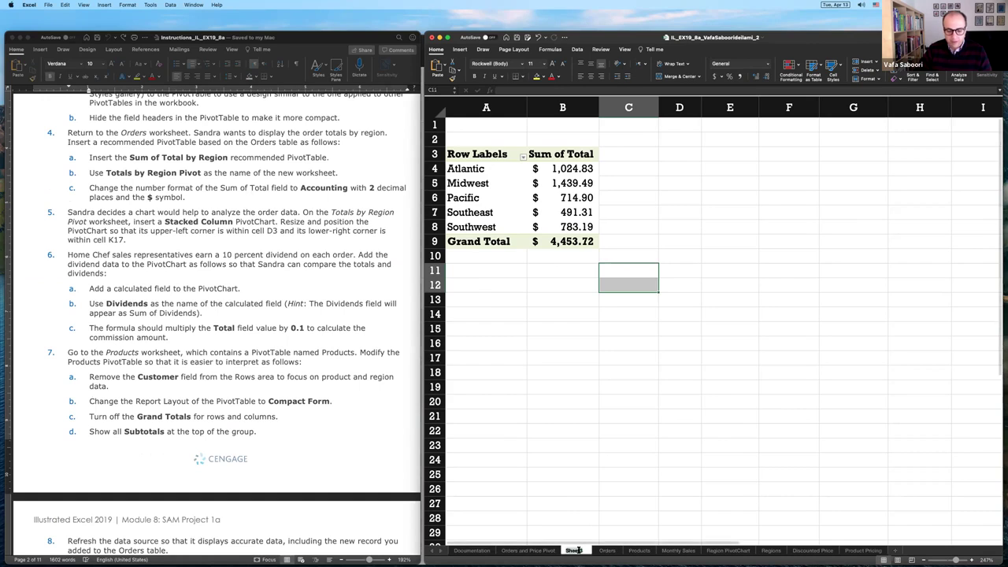
pyautogui.write('To')
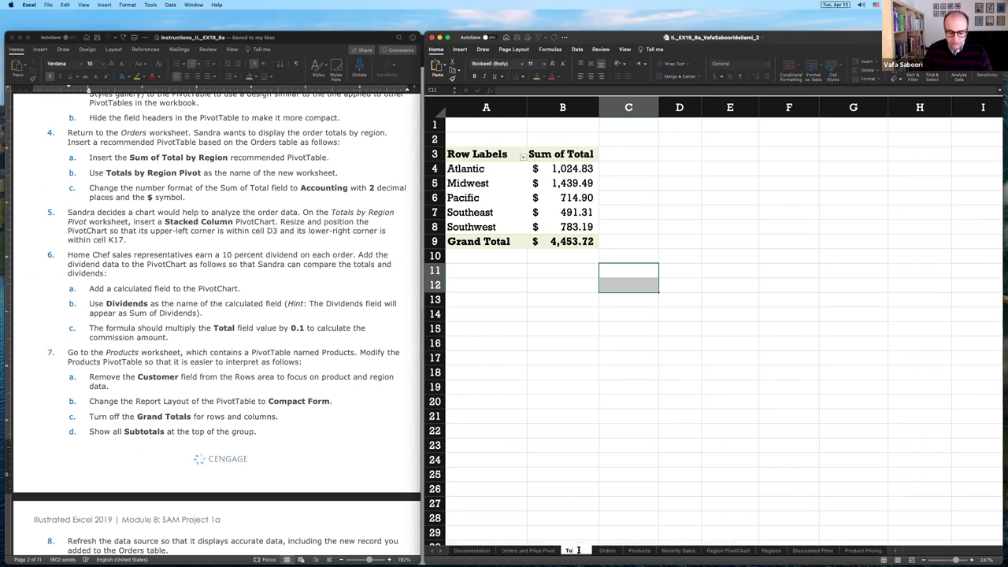
pyautogui.write('tals by')
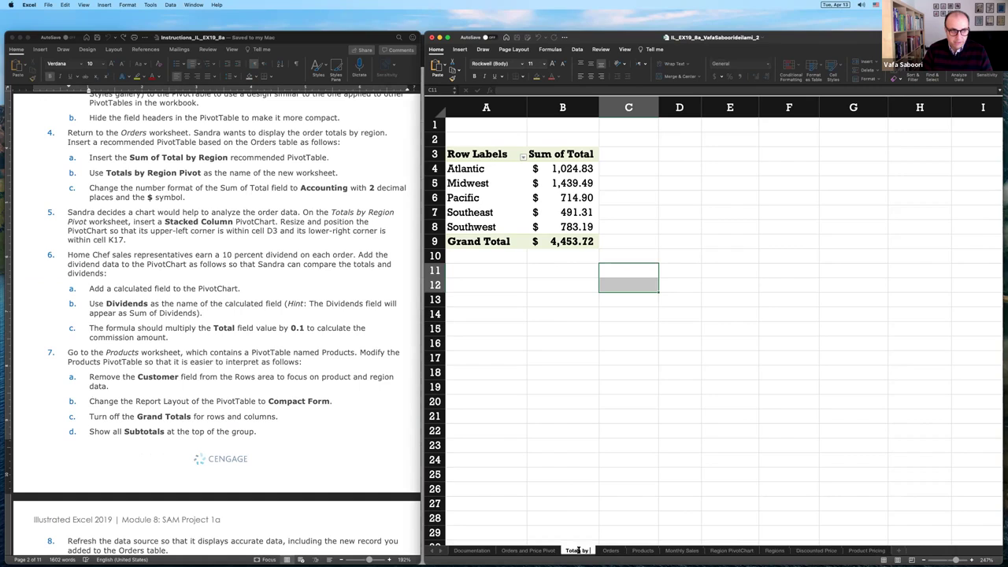
pyautogui.write(' Region')
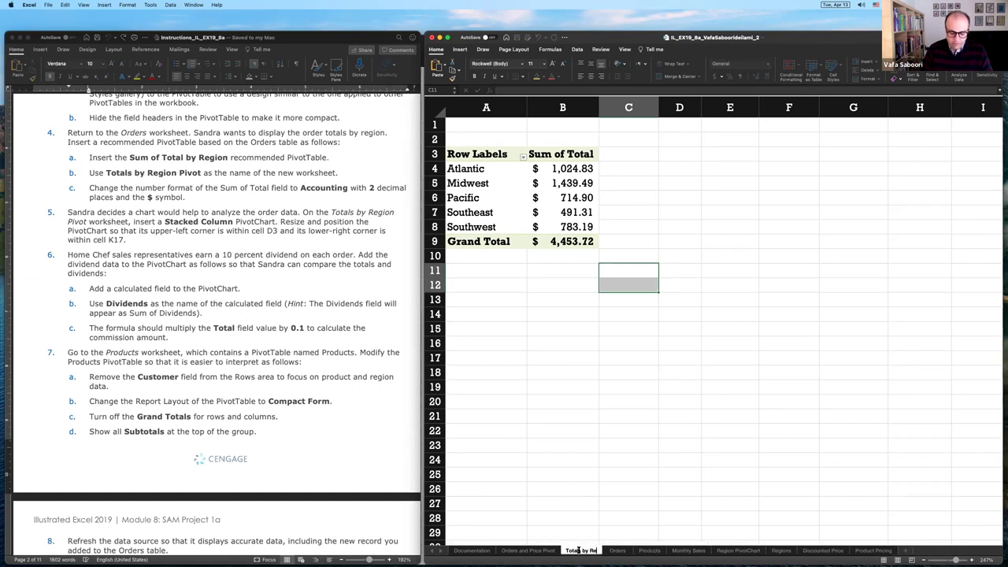
pyautogui.write(' Pivot')
pyautogui.press('Return')
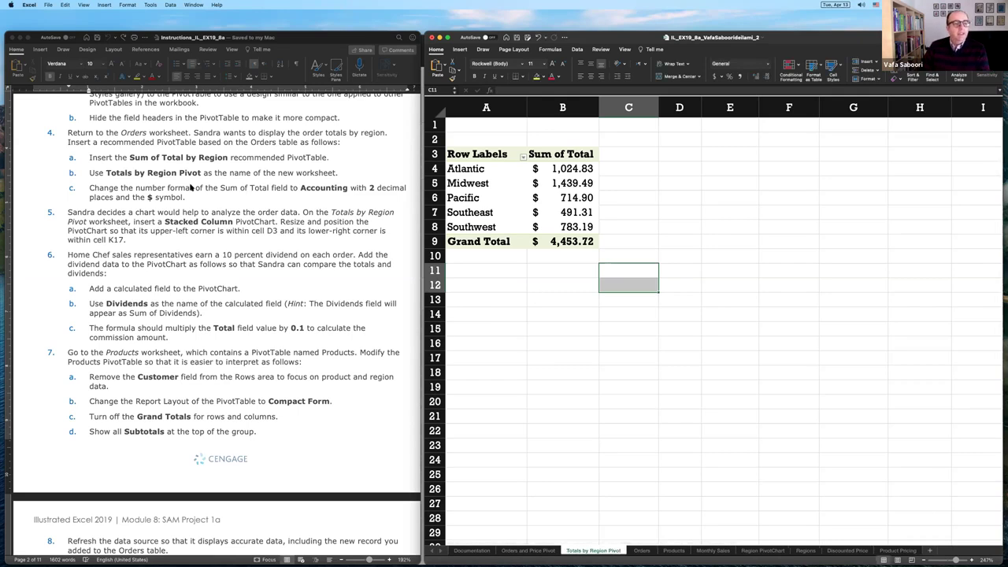
# Step: Insert a PivotChart based on the Sum of Total by region PivotTable
pyautogui.scroll(-5, 178, 225)
pyautogui.scroll(-1, 177, 226)
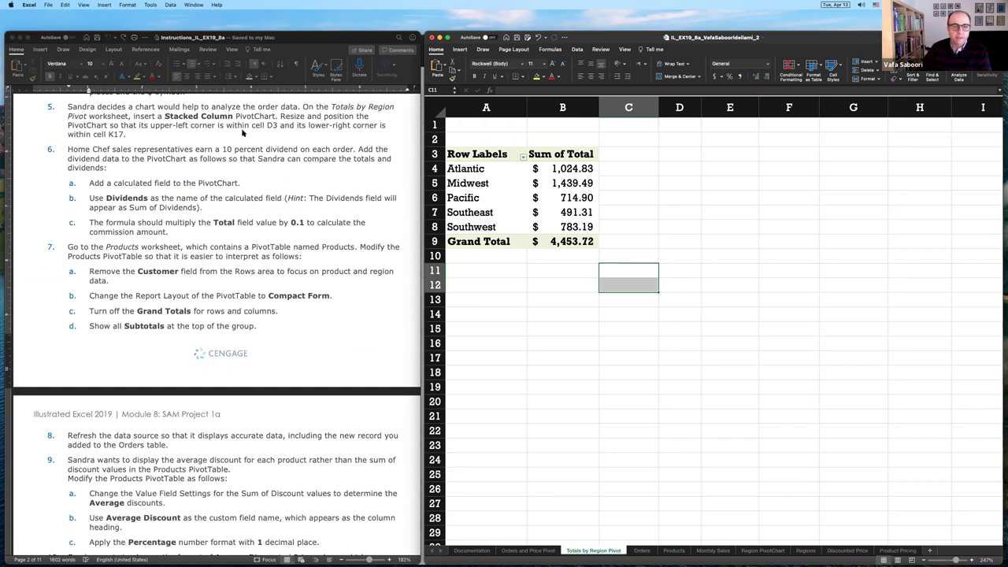
pyautogui.click(479, 154)
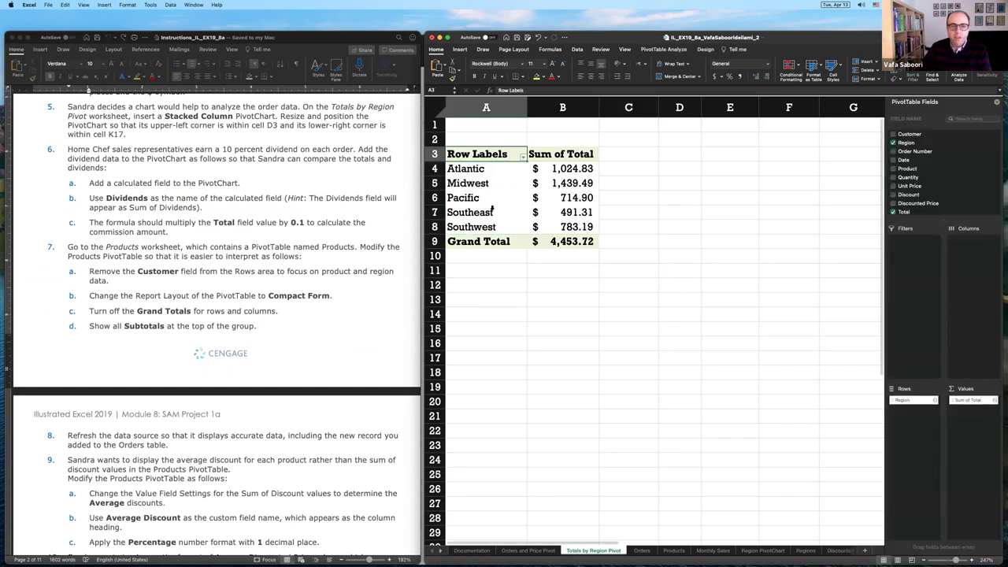
pyautogui.click(997, 102)
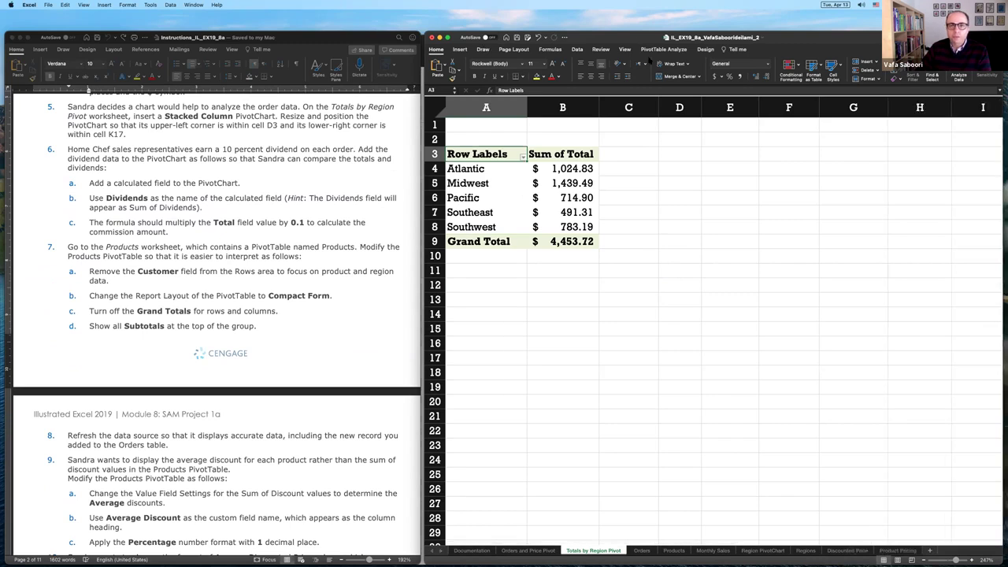
pyautogui.click(663, 50)
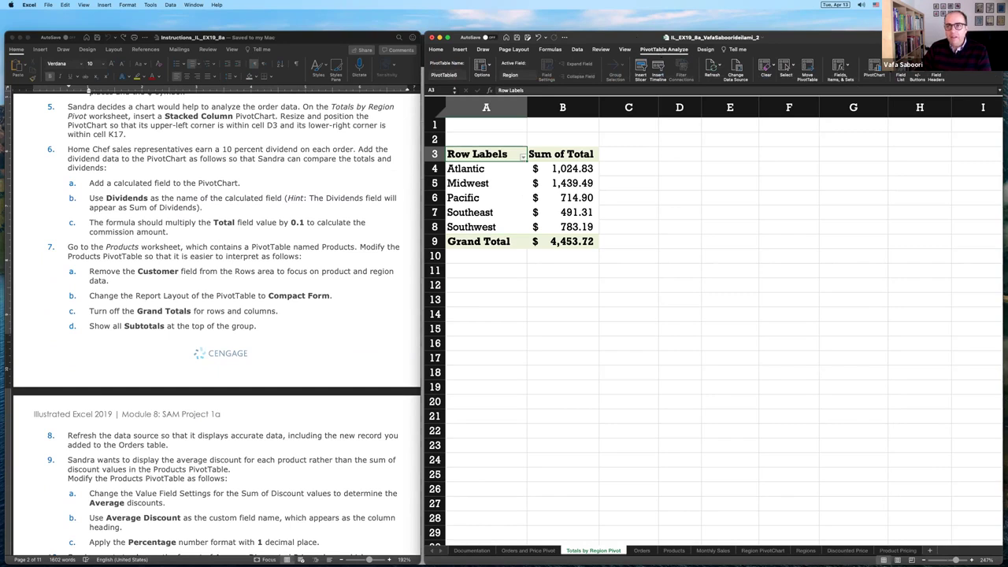
pyautogui.click(877, 68)
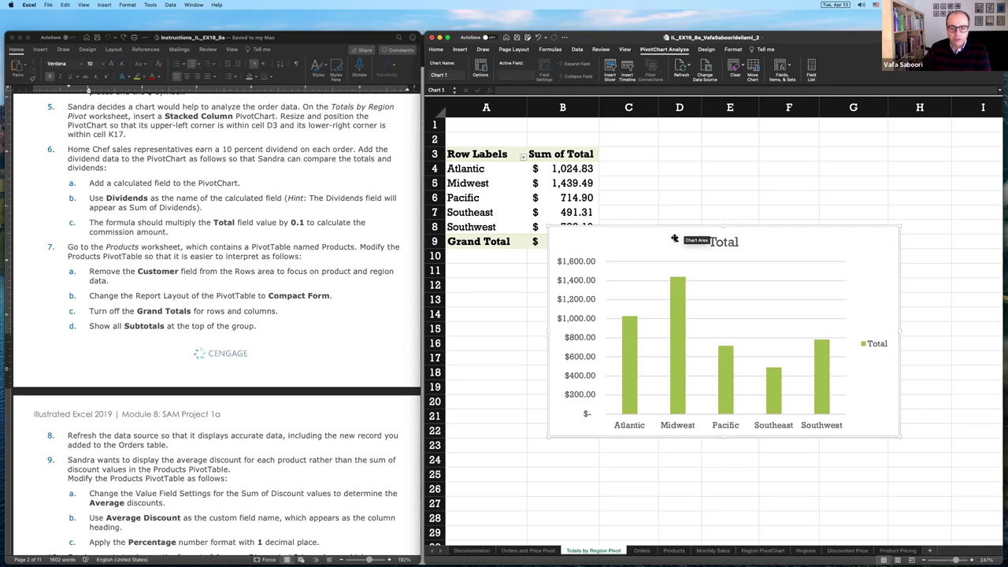
pyautogui.moveTo(674, 239); pyautogui.dragTo(677, 252)
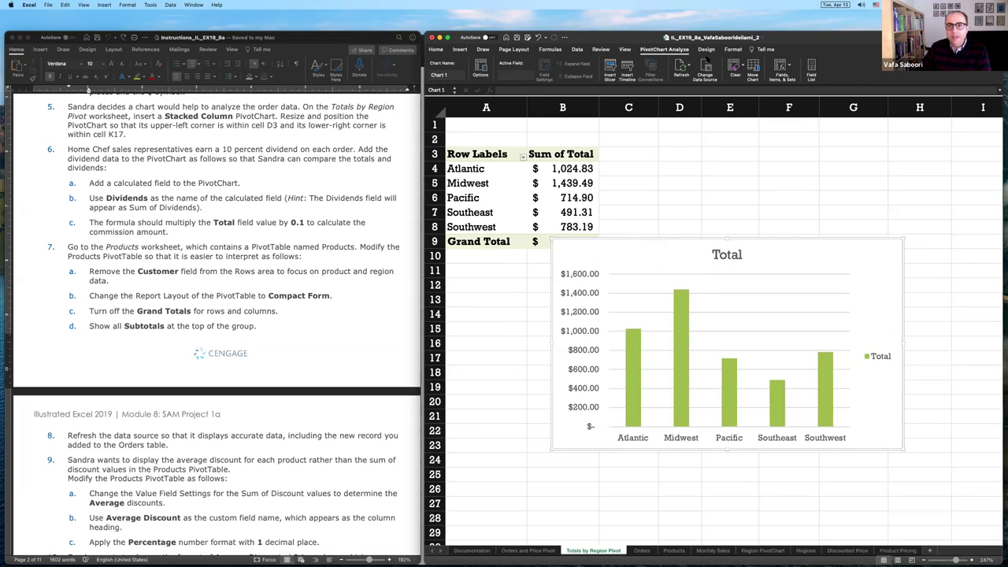
# Step: Change the PivotChart's type to 2-D Stacked Column
pyautogui.click(708, 50)
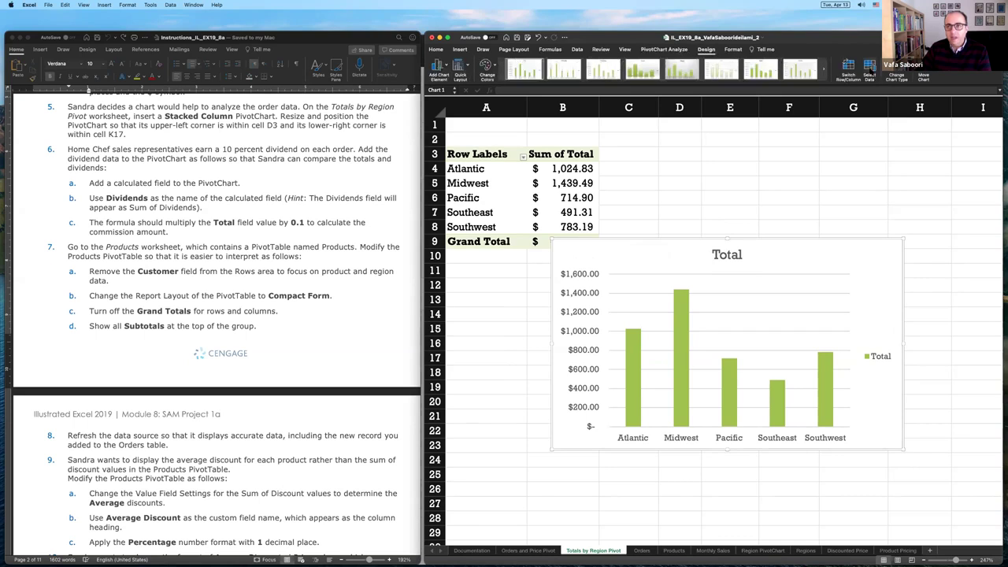
pyautogui.click(898, 72)
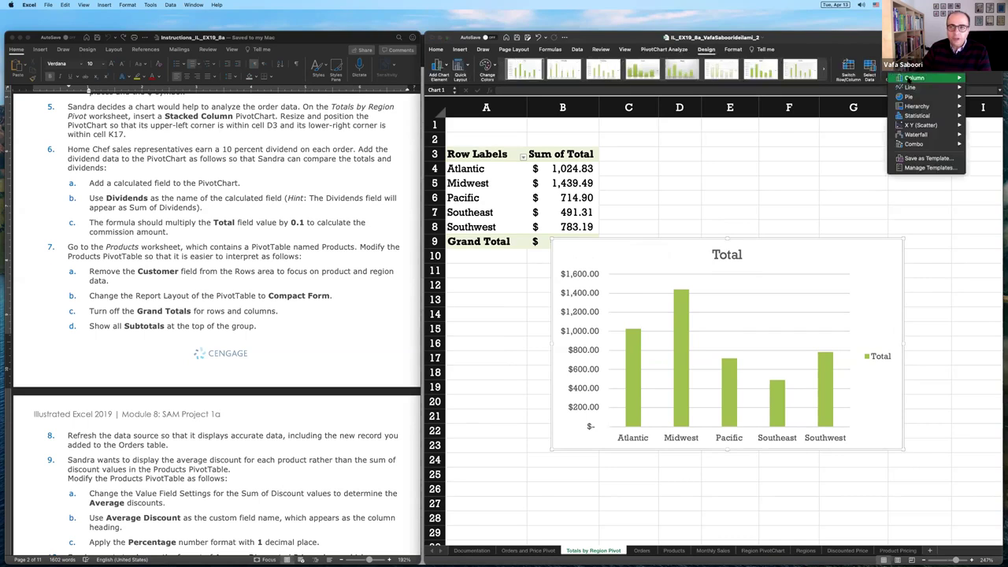
pyautogui.moveTo(913, 78)
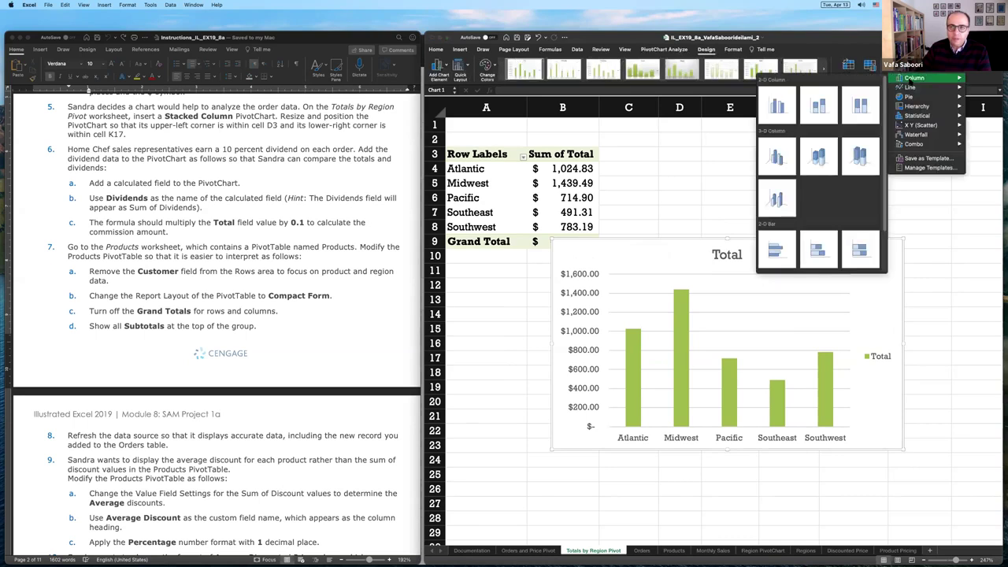
pyautogui.click(820, 105)
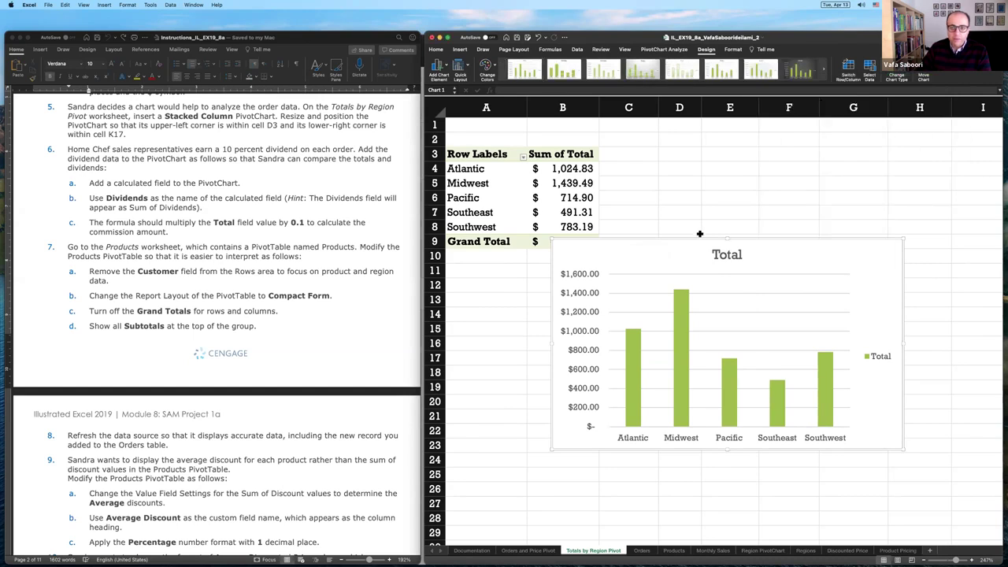
# Step: Move the PivotChart so its upper-left corner lies within cell D3
pyautogui.moveTo(666, 252); pyautogui.dragTo(724, 209)
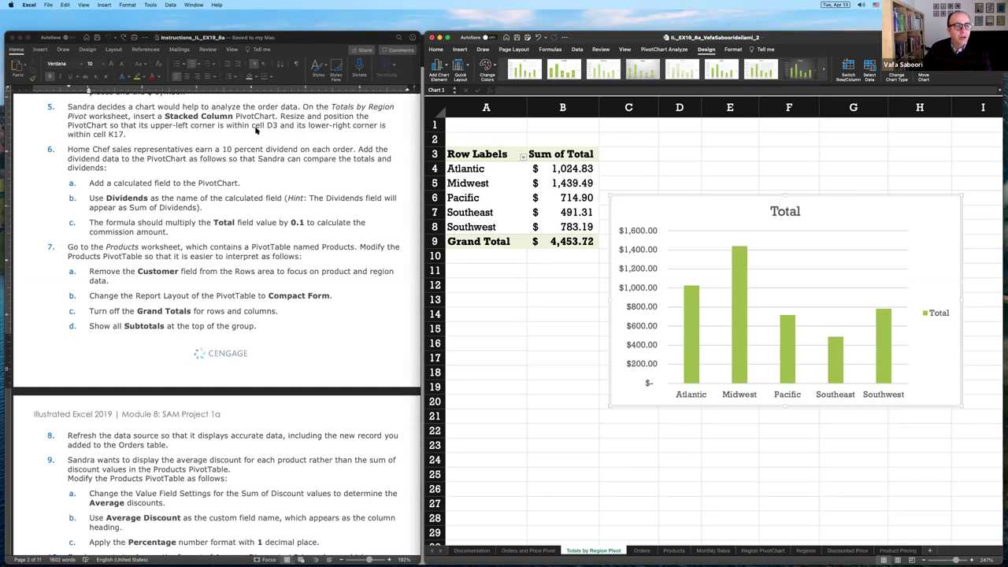
pyautogui.moveTo(640, 209); pyautogui.dragTo(693, 164)
pyautogui.moveTo(694, 163); pyautogui.dragTo(693, 161)
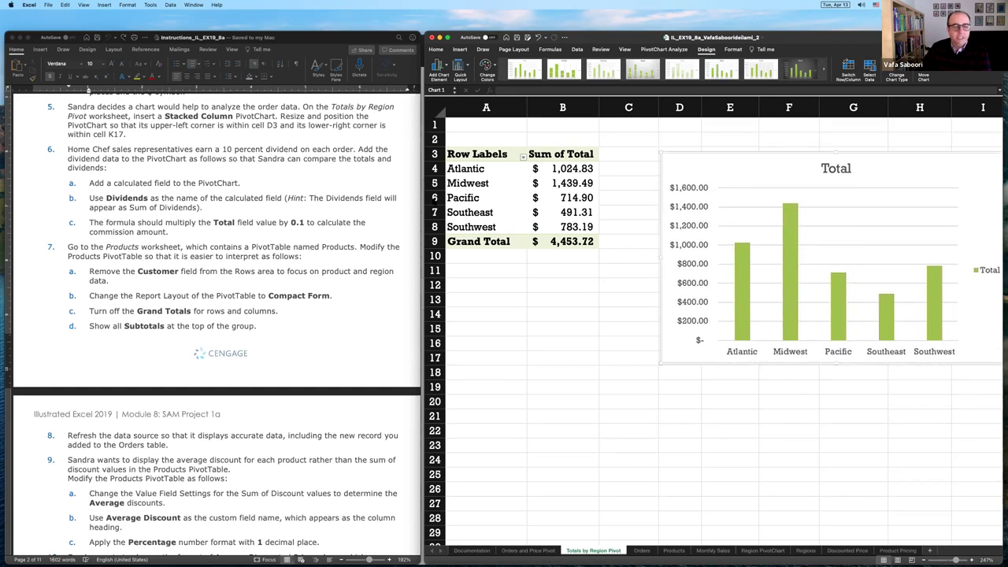
# Step: Resize the PivotChart so its lower-right corner lies within cell K17
pyautogui.hscroll(4, 662, 313)
pyautogui.scroll(-1, 662, 314)
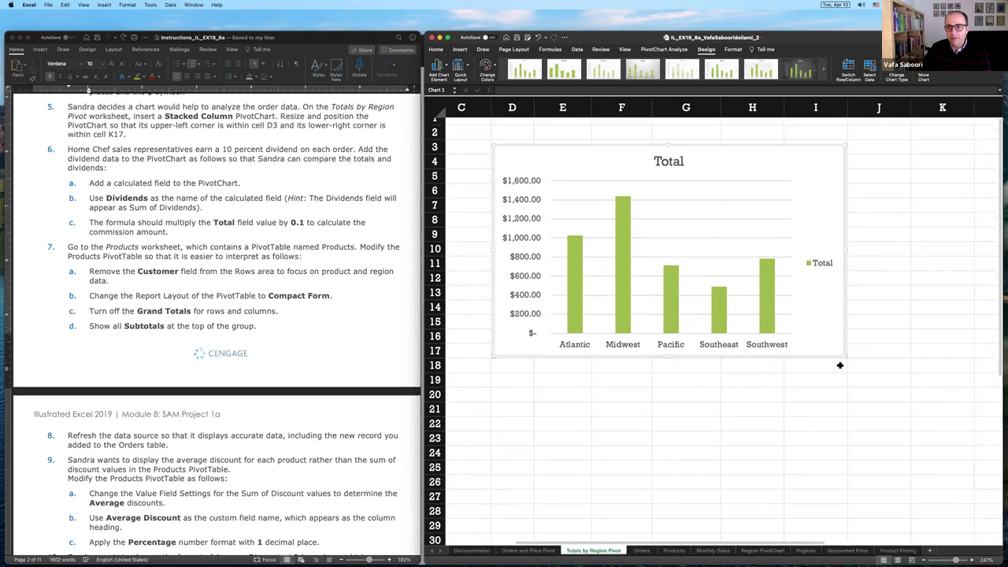
pyautogui.moveTo(845, 356); pyautogui.dragTo(971, 356)
pyautogui.click(790, 370)
pyautogui.scroll(-5, 789, 370)
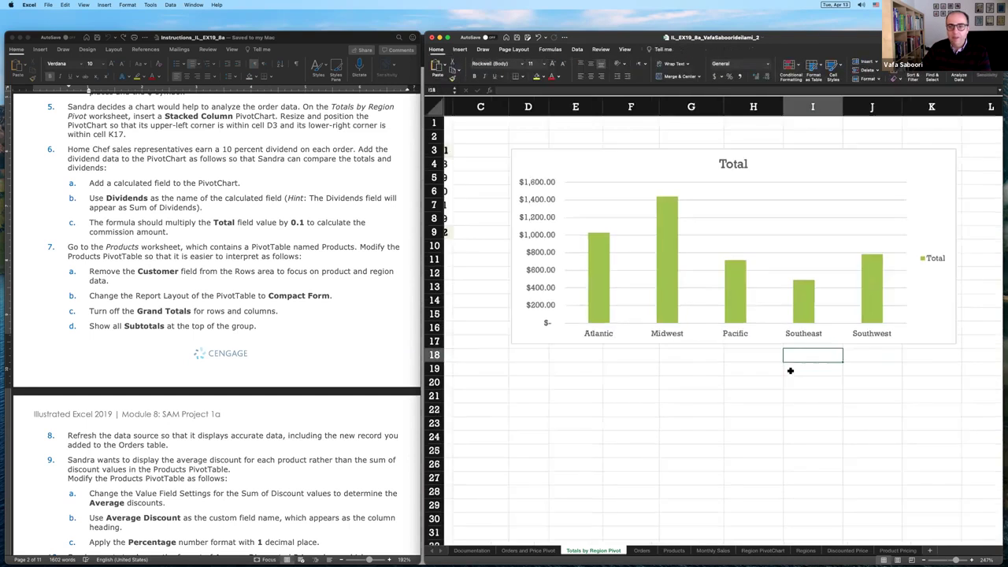
pyautogui.scroll(-5, 790, 370)
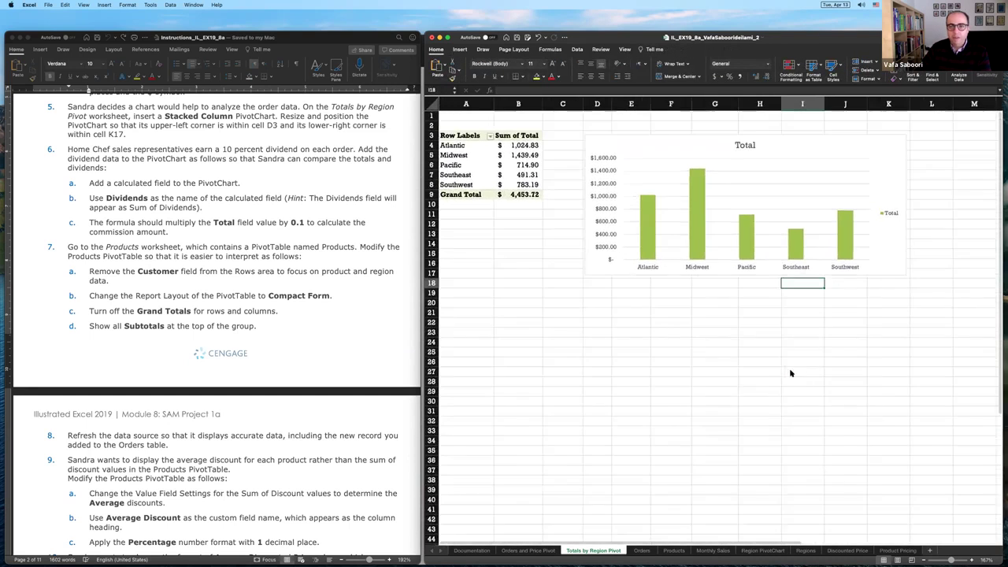
pyautogui.scroll(5, 679, 271)
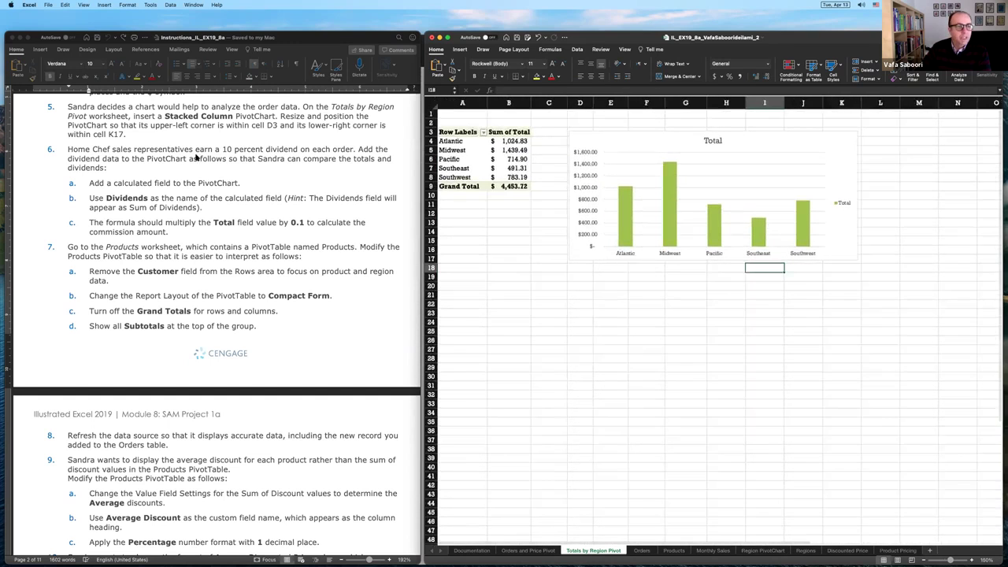
# Step: Read instruction step 6 and start a calculated field named Dividends for the PivotChart
pyautogui.click(322, 157)
pyautogui.scroll(-1, 144, 158)
pyautogui.scroll(-1, 144, 159)
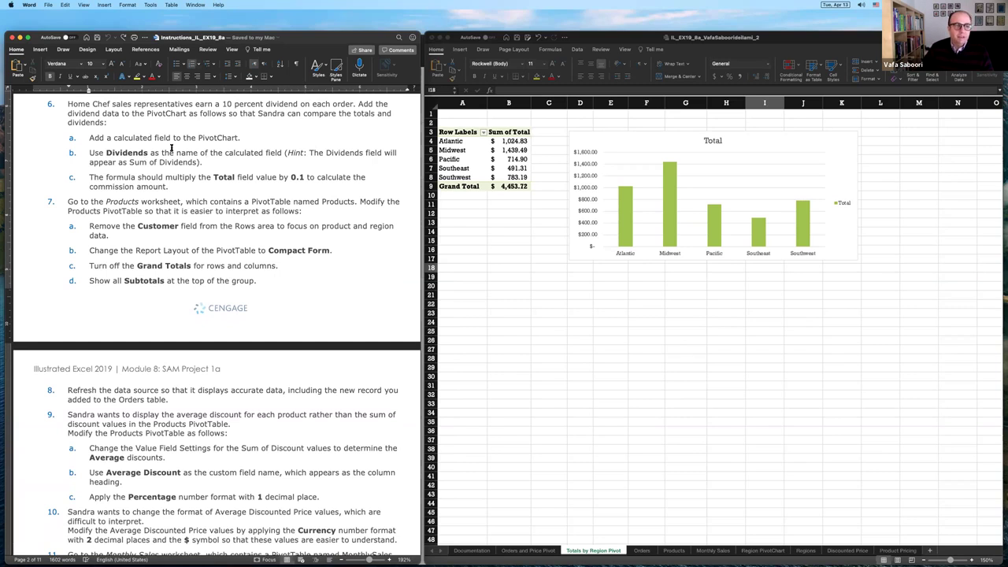
pyautogui.doubleClick(651, 141)
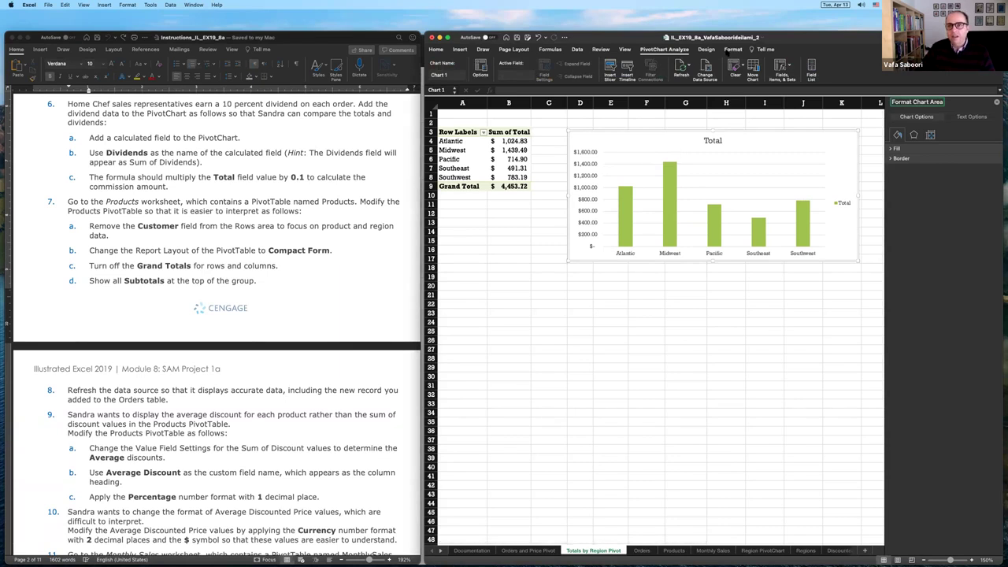
pyautogui.click(782, 65)
pyautogui.click(784, 66)
pyautogui.click(791, 78)
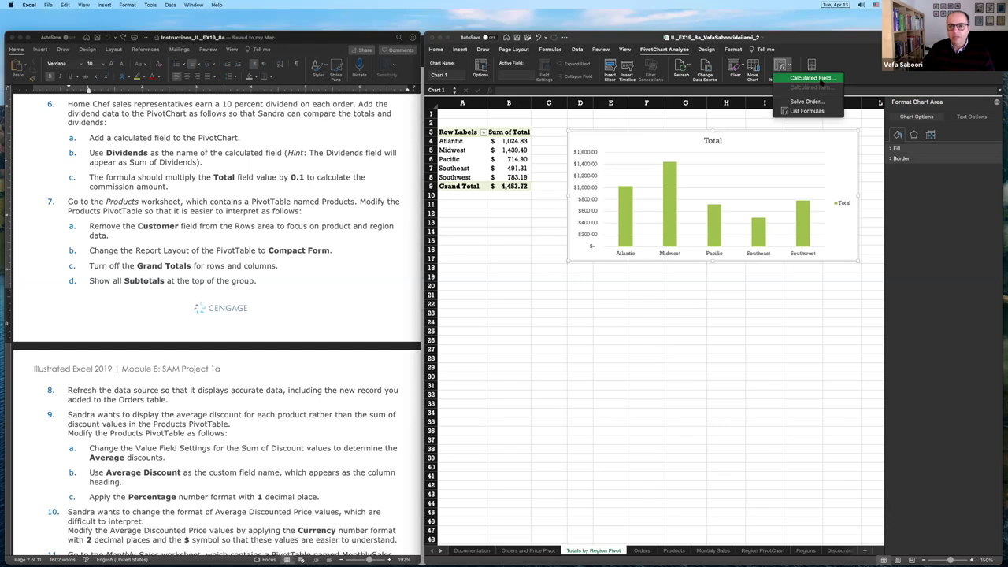
pyautogui.click(819, 79)
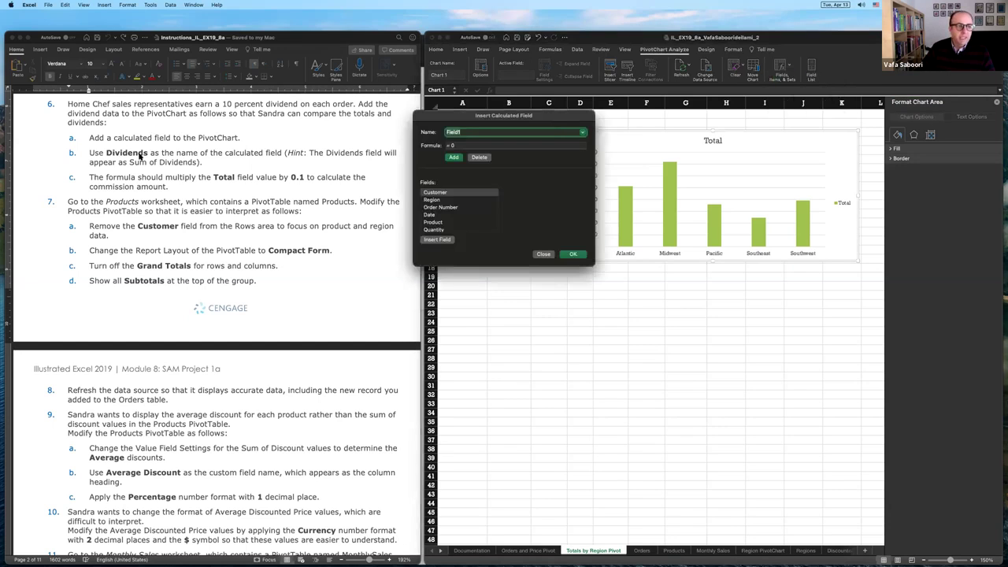
pyautogui.write('D')
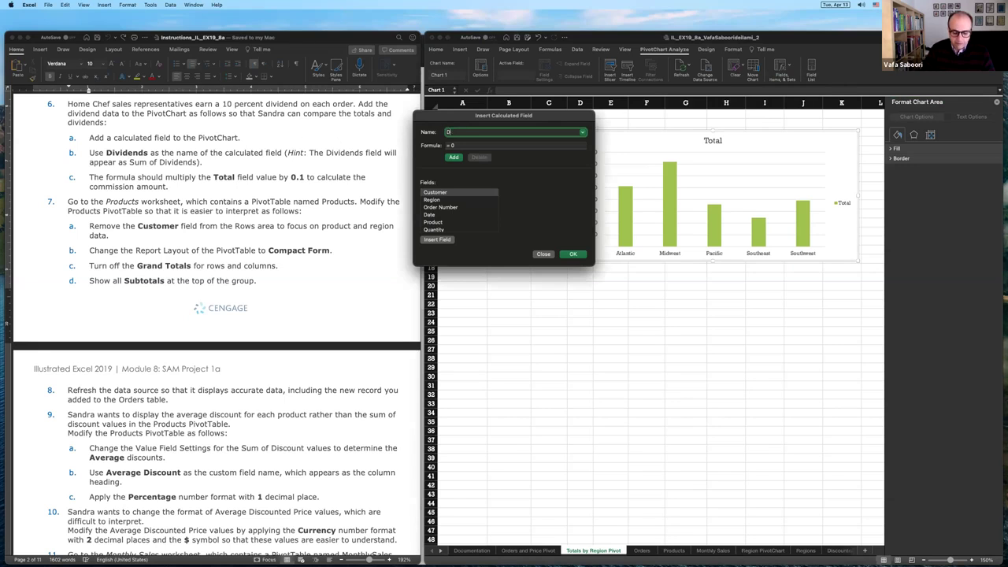
pyautogui.write('ividends')
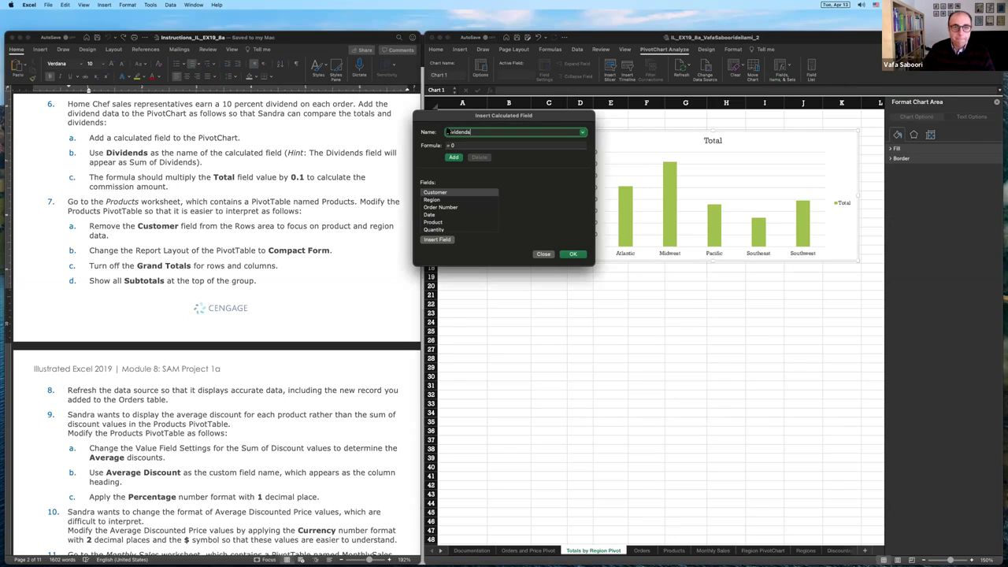
# Step: Give the Dividends calculated field the formula = Total*.1, add it to the PivotChart, and close the chart formatting options
pyautogui.click(462, 145)
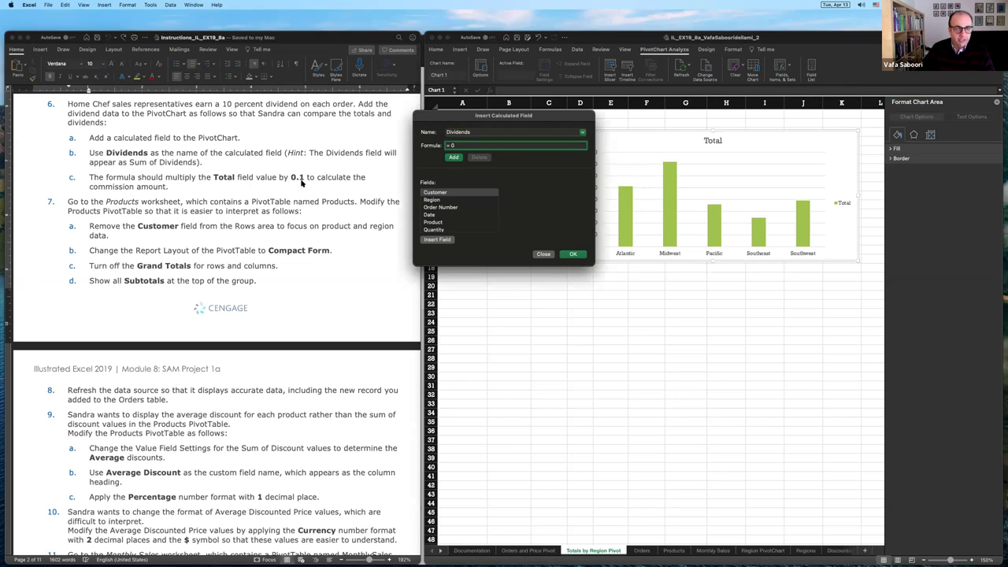
pyautogui.scroll(-5, 451, 221)
pyautogui.click(441, 227)
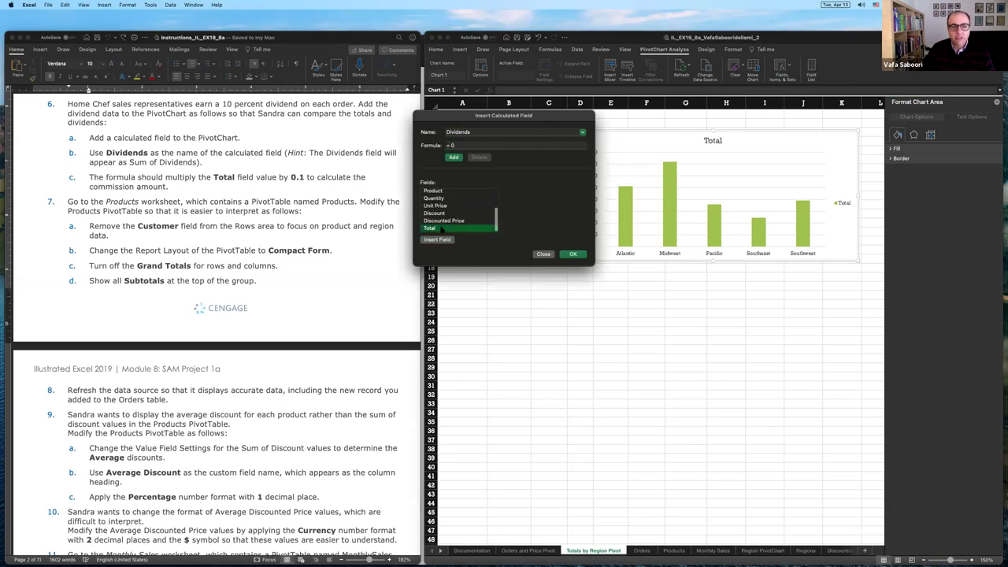
pyautogui.scroll(5, 441, 204)
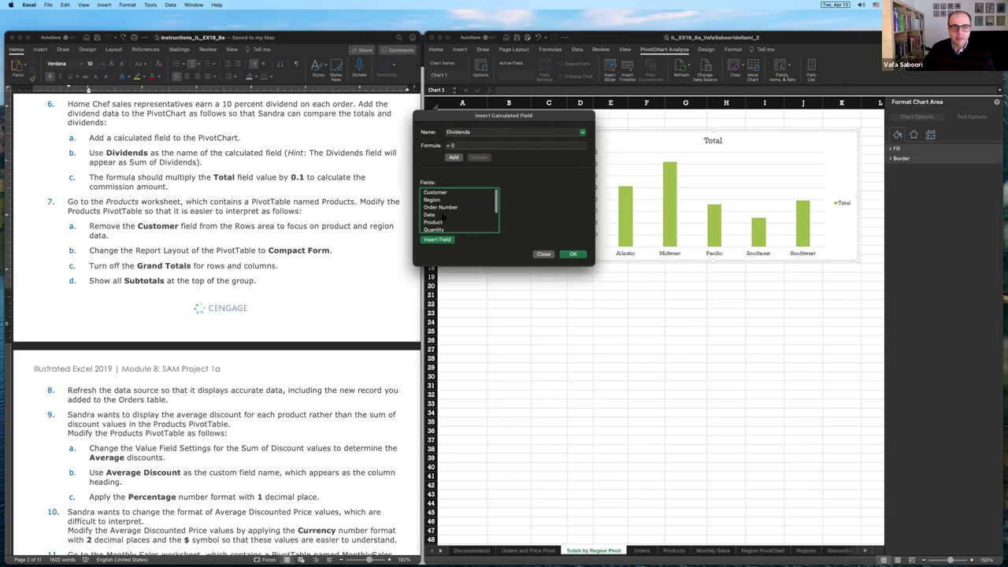
pyautogui.scroll(-5, 443, 218)
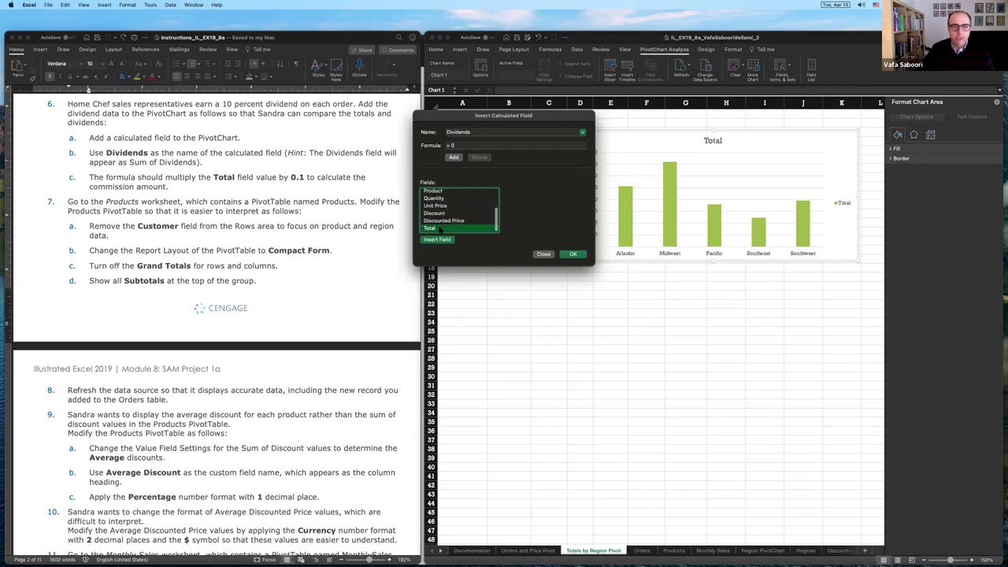
pyautogui.doubleClick(441, 229)
pyautogui.click(458, 145)
pyautogui.press('BackSpace')
pyautogui.press('BackSpace')
pyautogui.press('BackSpace')
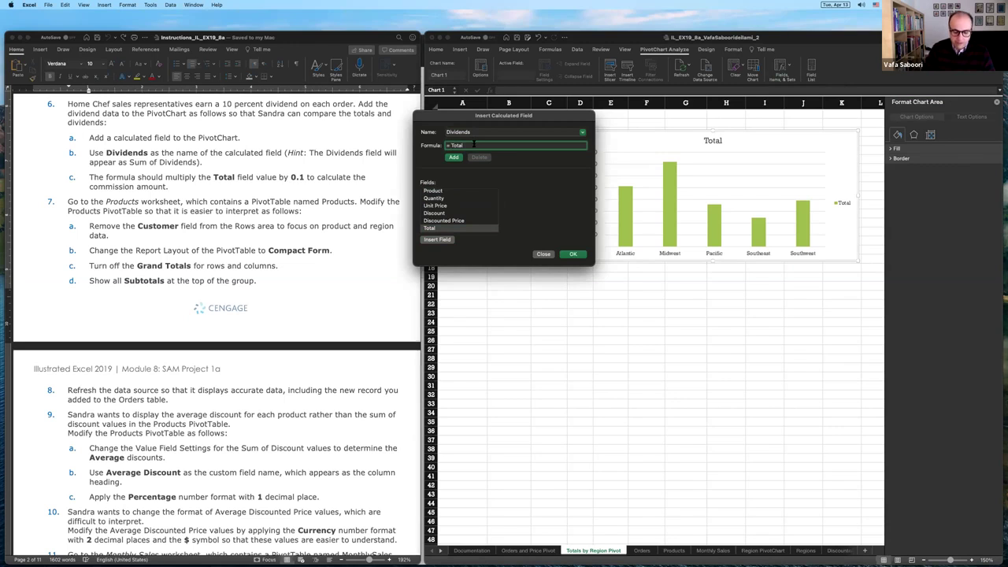
pyautogui.write('*.1')
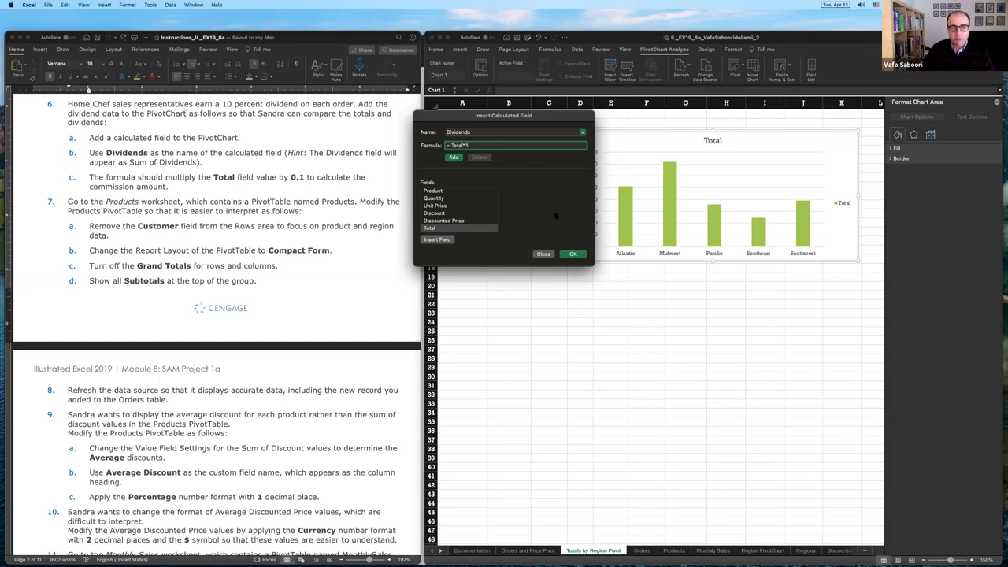
pyautogui.click(572, 254)
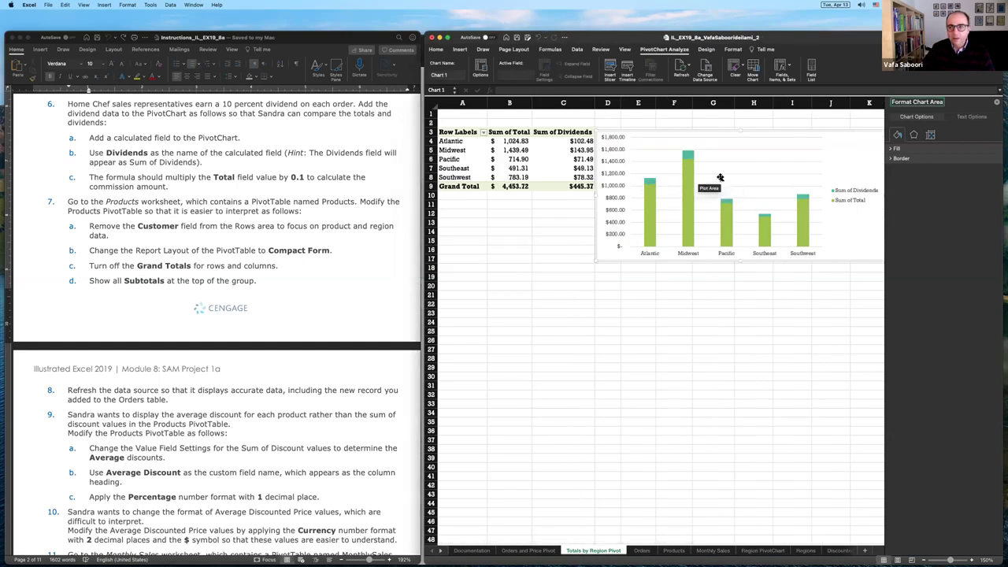
pyautogui.click(997, 102)
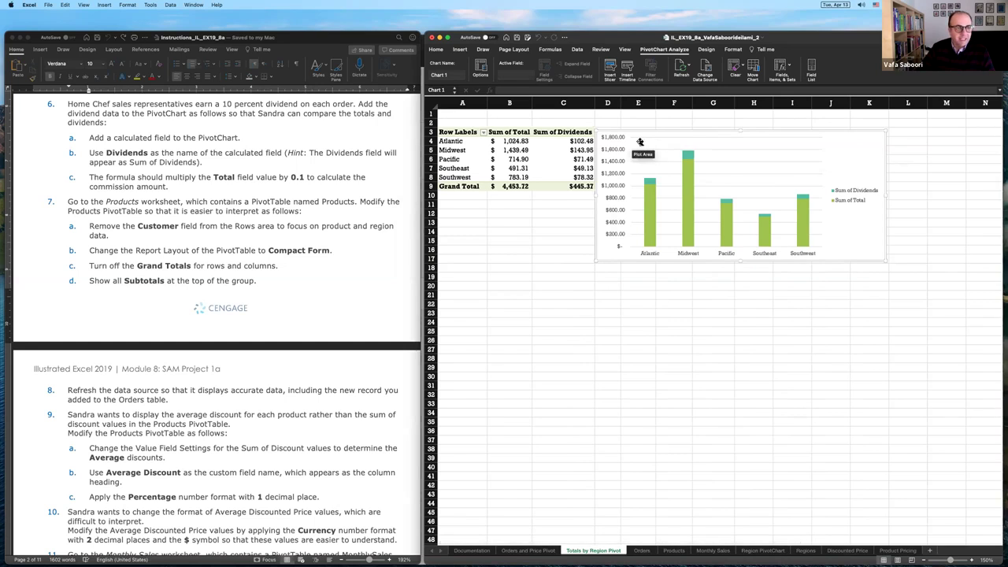
pyautogui.click(525, 213)
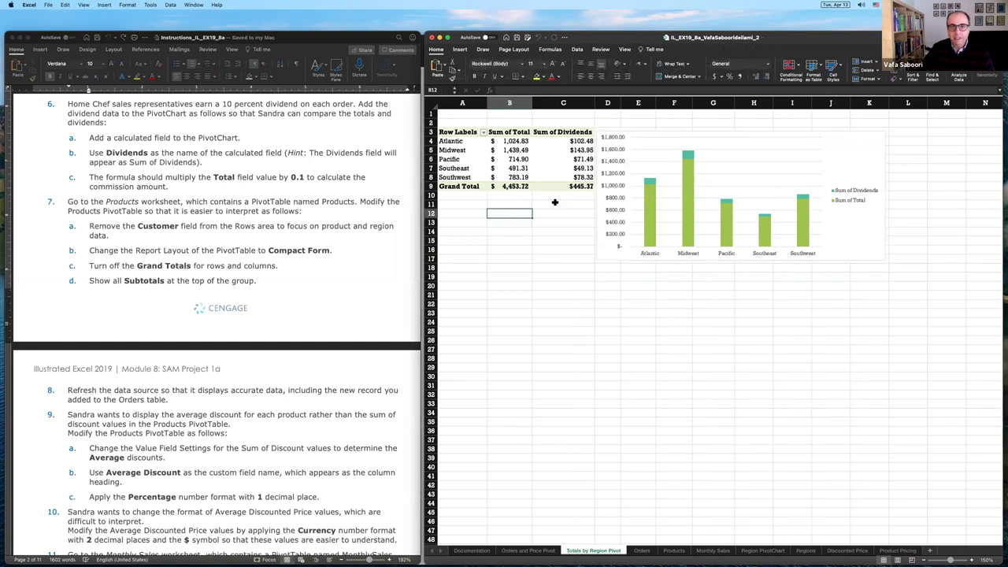
# Step: Read instruction step 7 and go to the Products worksheet containing the Products PivotTable
pyautogui.click(156, 203)
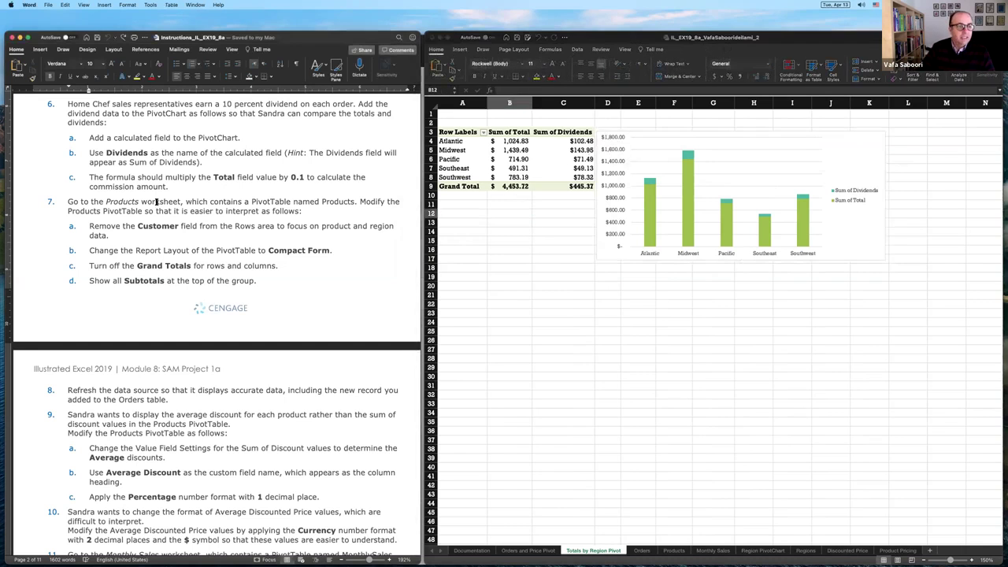
pyautogui.scroll(-5, 156, 203)
pyautogui.scroll(3, 156, 202)
pyautogui.scroll(-2, 156, 202)
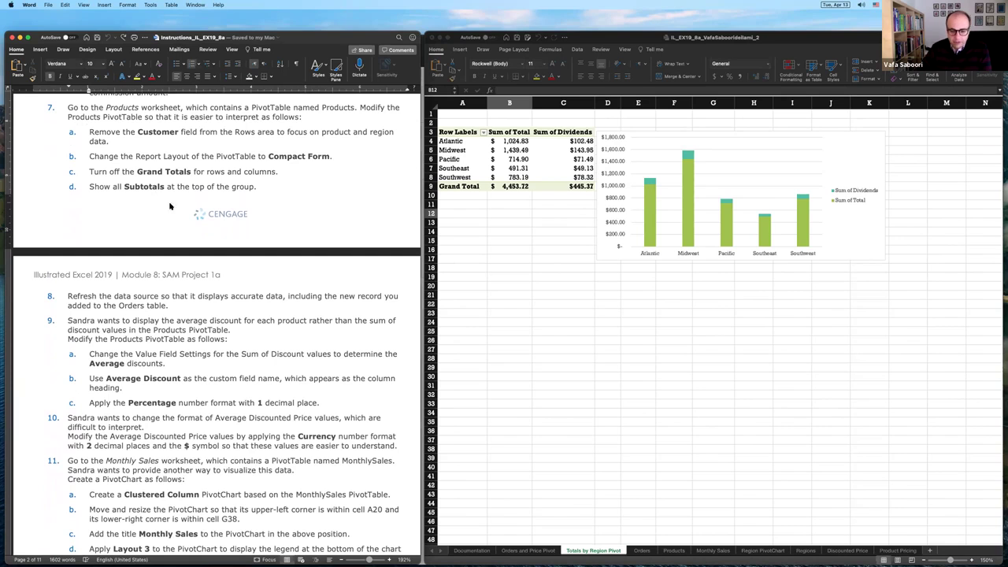
pyautogui.click(675, 550)
pyautogui.click(675, 550)
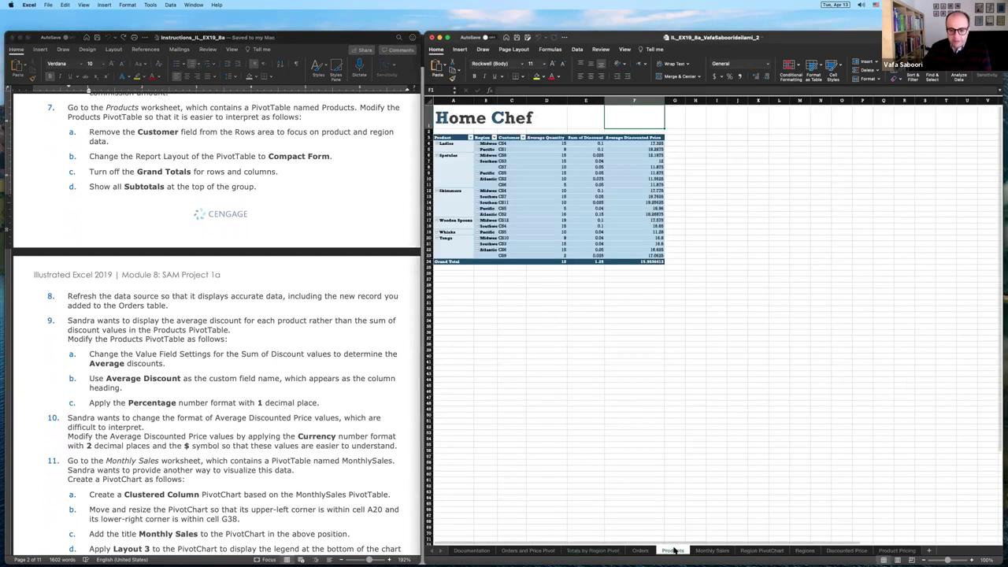
pyautogui.click(643, 323)
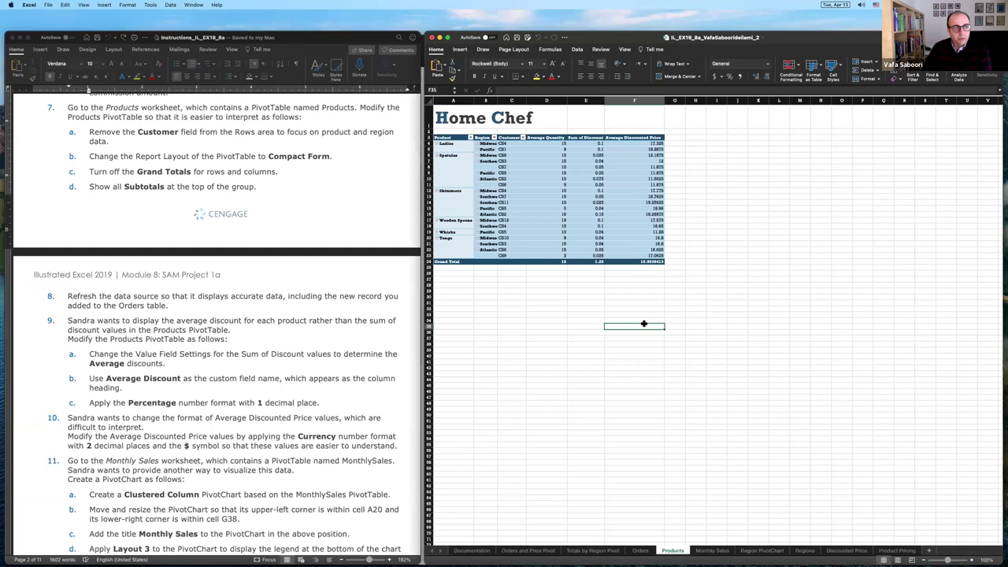
pyautogui.click(634, 300)
pyautogui.scroll(5, 626, 295)
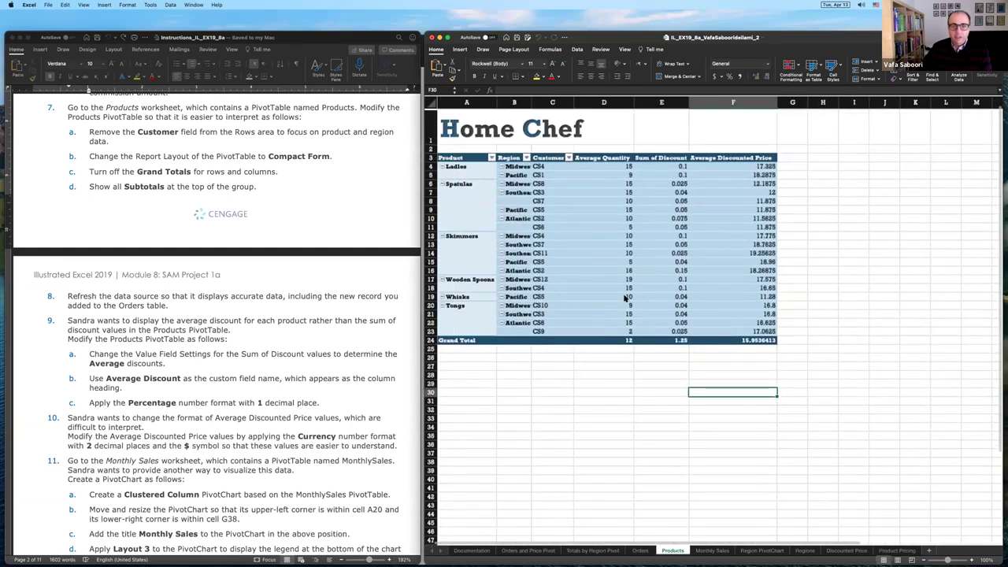
pyautogui.scroll(-5, 625, 297)
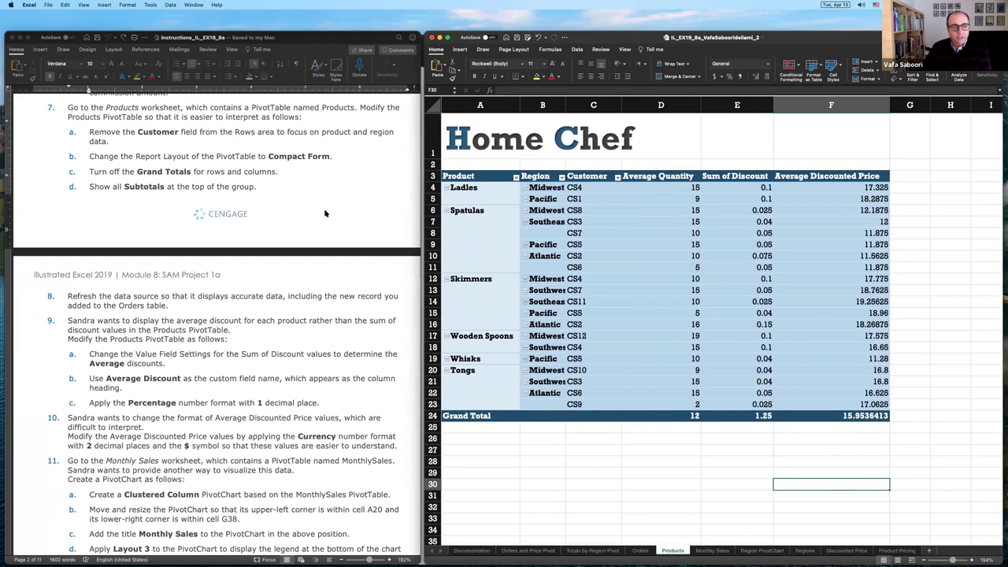
# Step: Remove the Customer field from the Rows area of the Products PivotTable
pyautogui.click(644, 265)
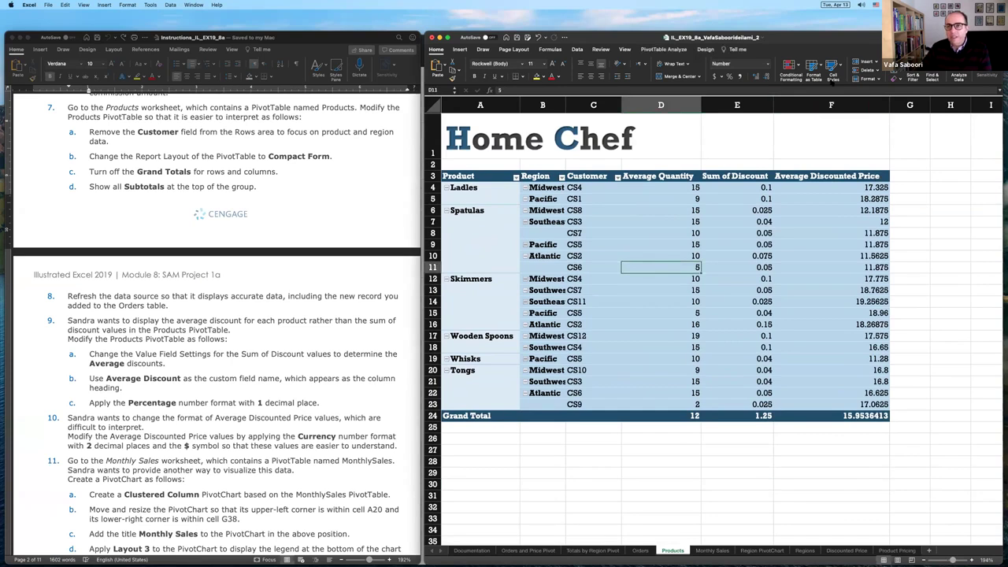
pyautogui.click(692, 52)
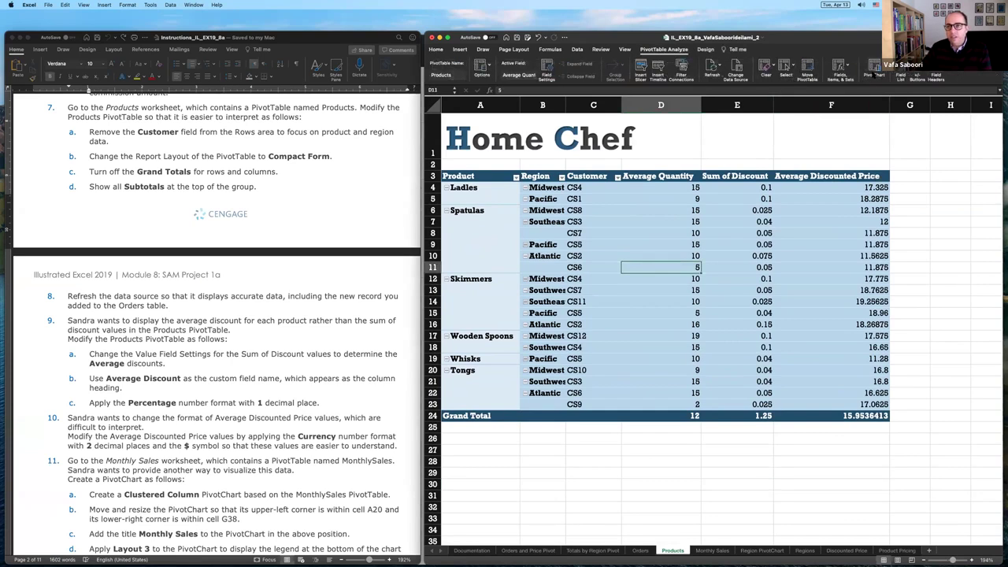
pyautogui.click(841, 68)
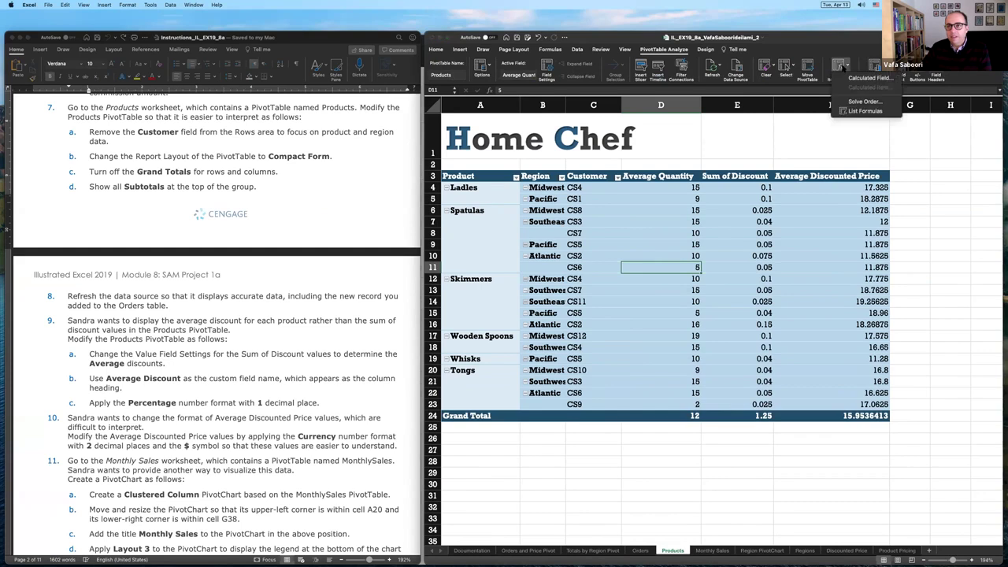
pyautogui.click(841, 67)
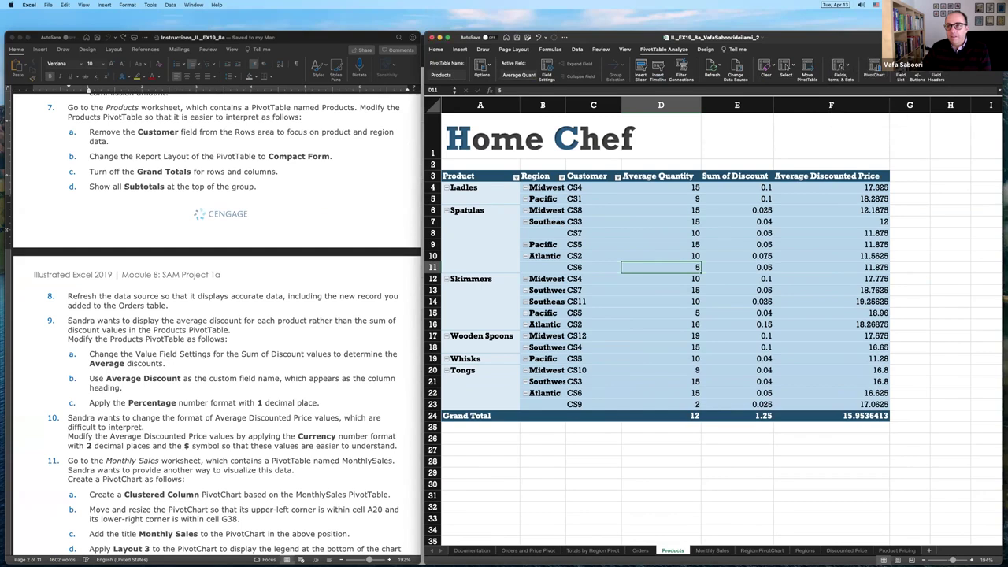
pyautogui.click(902, 74)
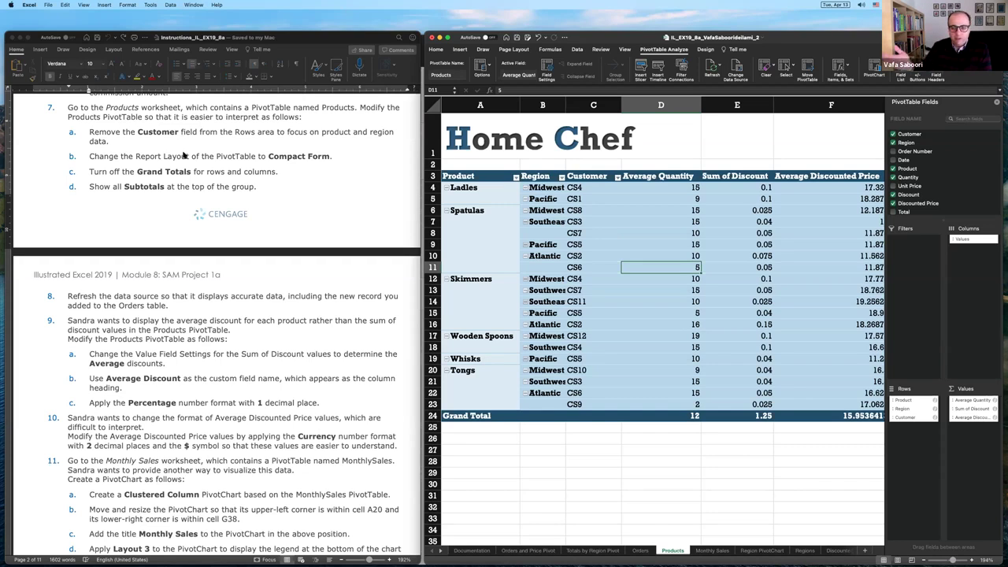
pyautogui.moveTo(905, 417); pyautogui.dragTo(637, 464)
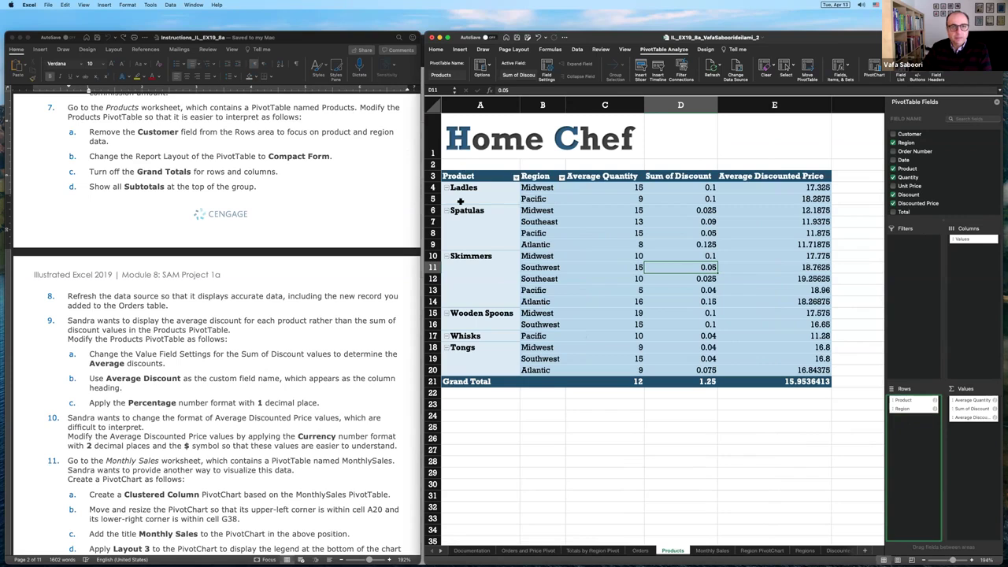
# Step: Change the report layout of the Products PivotTable to Compact Form
pyautogui.click(554, 233)
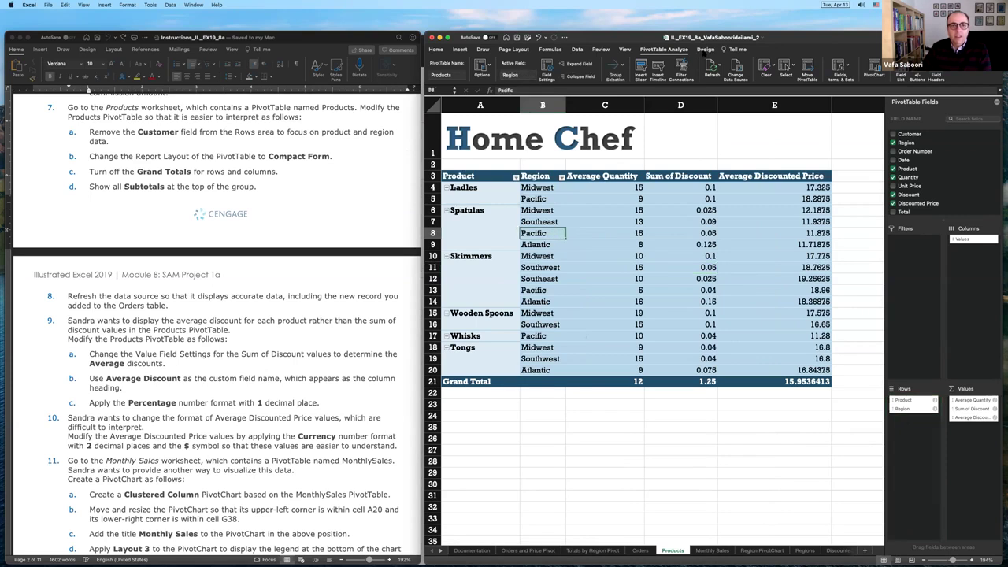
pyautogui.click(705, 49)
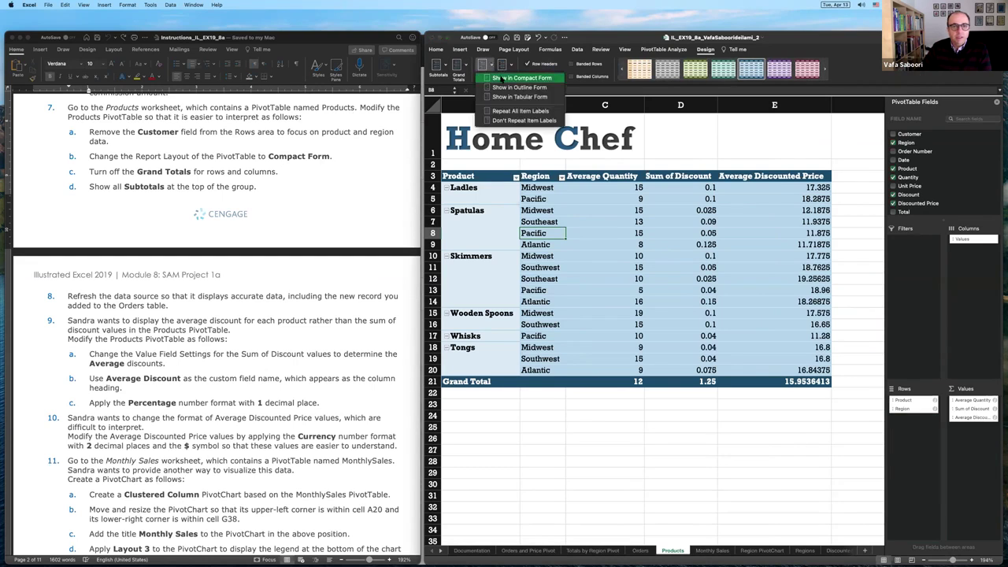
pyautogui.click(501, 79)
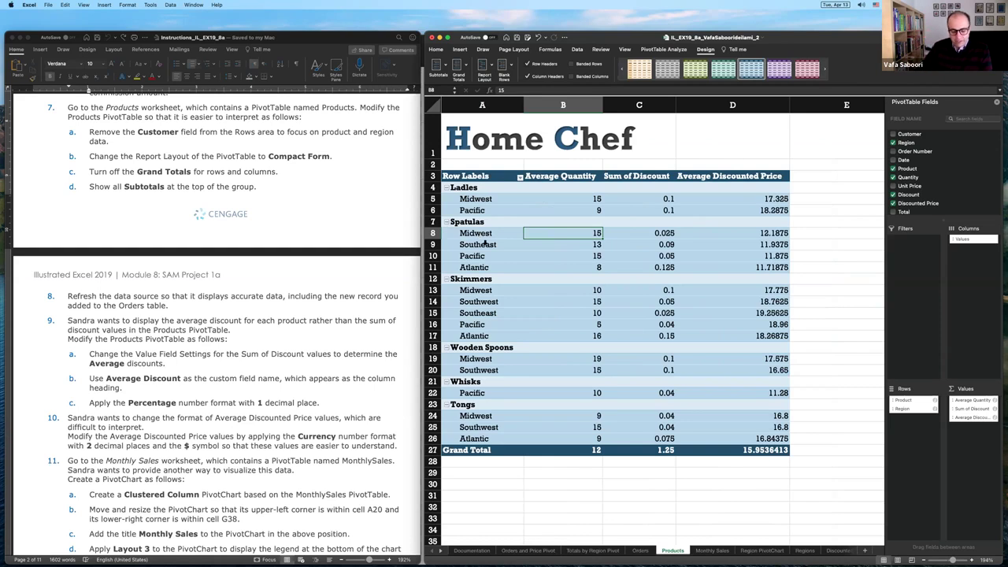
pyautogui.press('super+z')
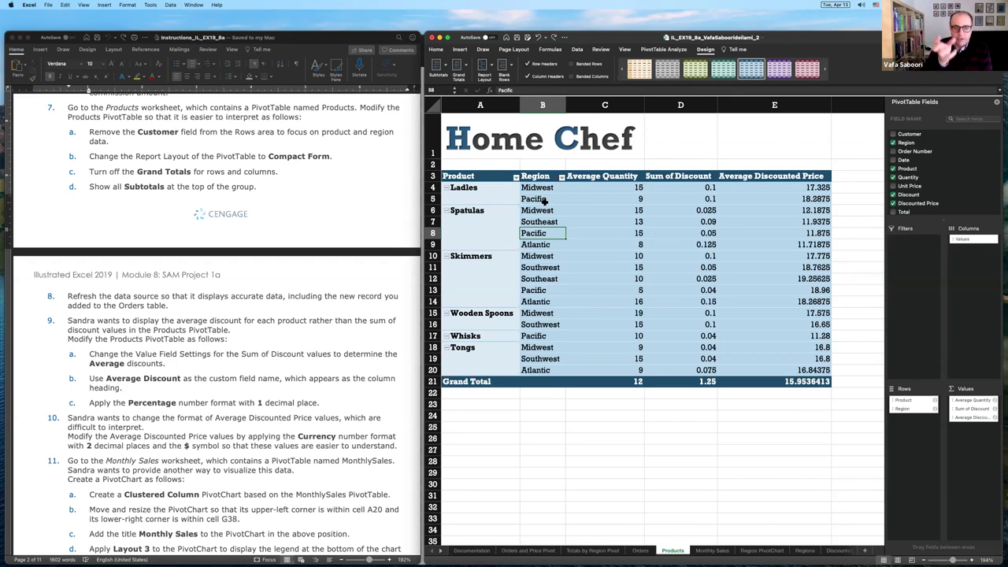
pyautogui.click(487, 74)
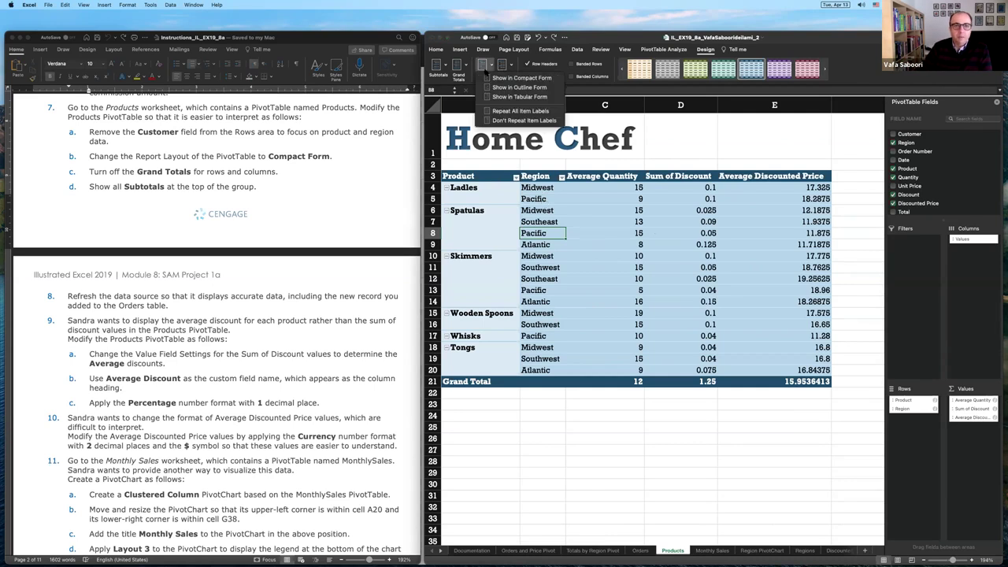
pyautogui.click(498, 78)
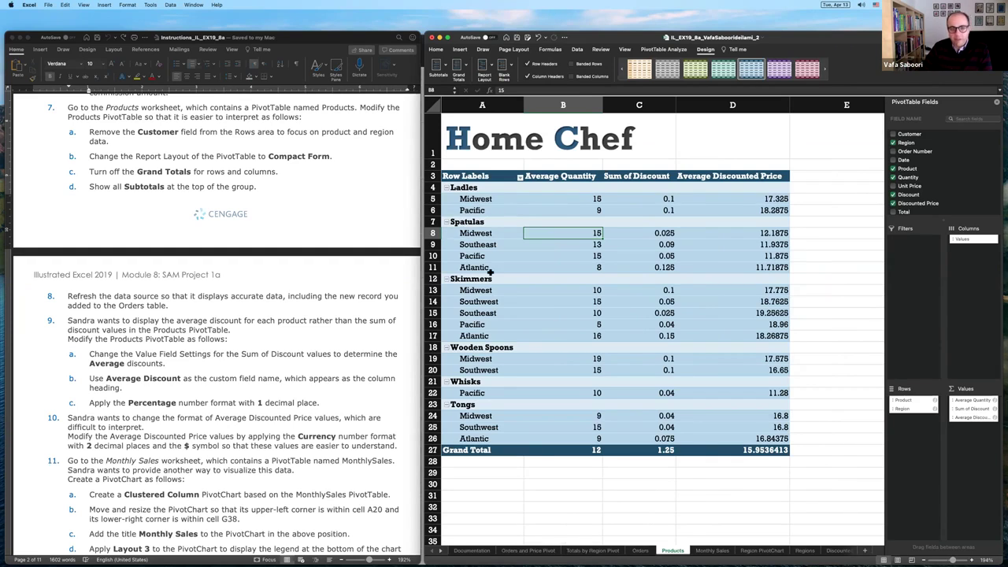
# Step: Turn off grand totals for rows and columns in the Products PivotTable and show all subtotals at the top of the group
pyautogui.click(177, 172)
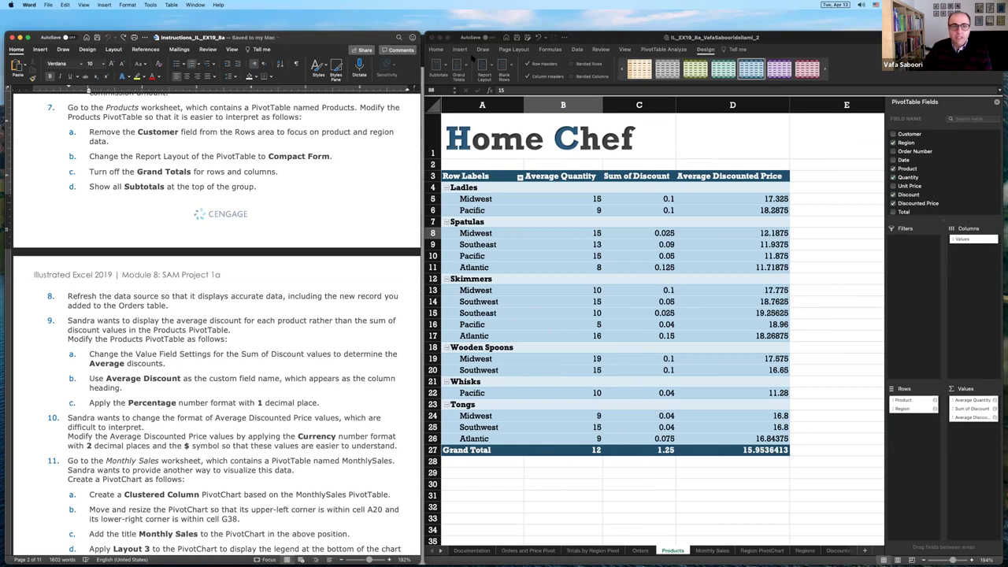
pyautogui.click(458, 71)
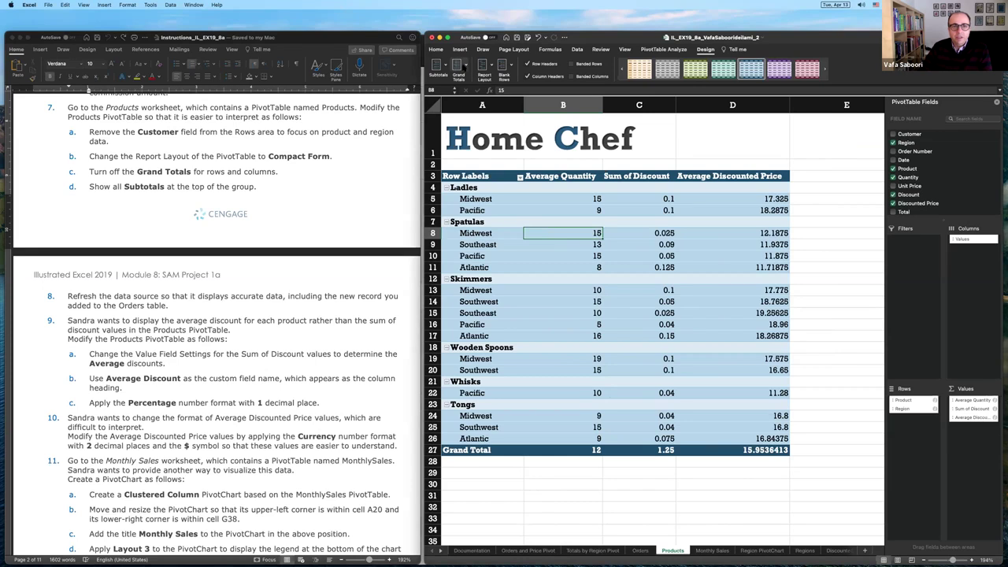
pyautogui.click(464, 67)
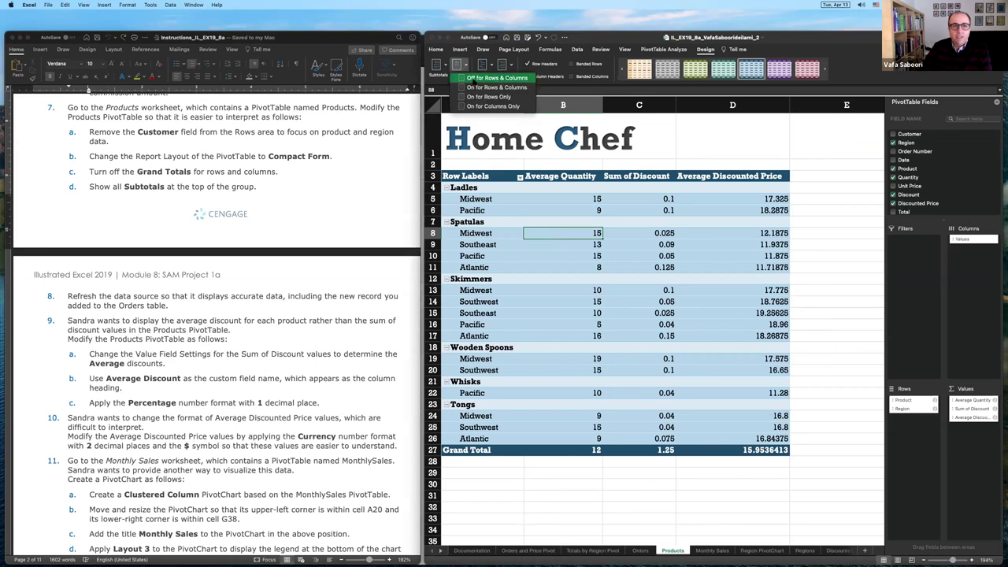
pyautogui.click(498, 78)
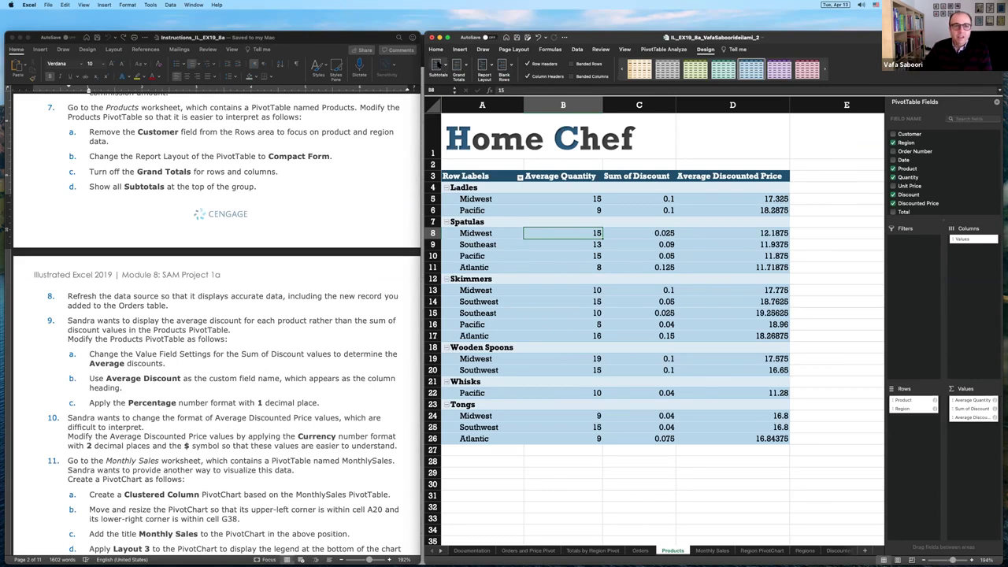
pyautogui.click(438, 68)
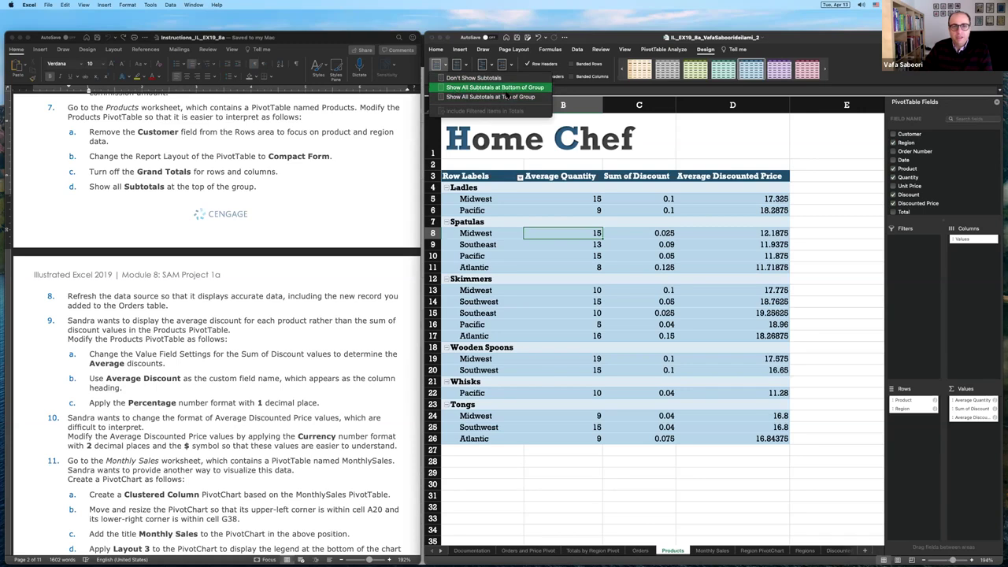
pyautogui.click(508, 96)
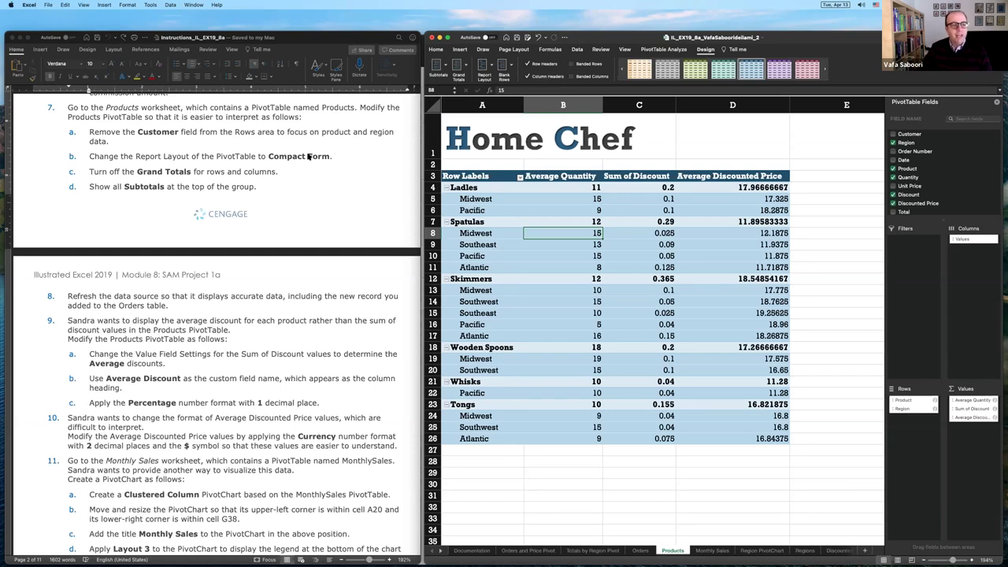
# Step: Read instruction step 8 and refresh the Products PivotTable so it includes the new record from the Orders table
pyautogui.scroll(-3, 179, 247)
pyautogui.scroll(-2, 180, 247)
pyautogui.scroll(-4, 180, 247)
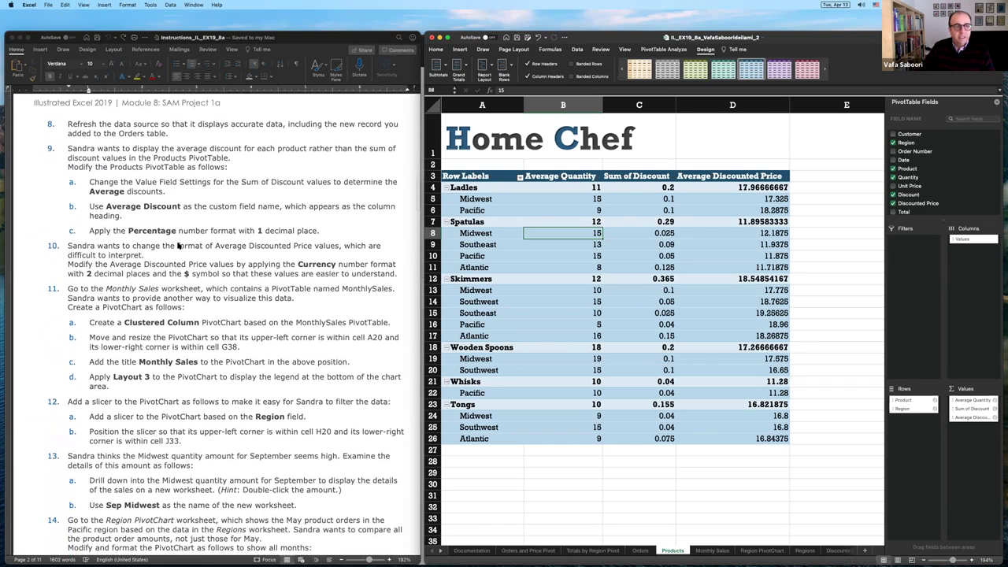
pyautogui.scroll(-1, 199, 198)
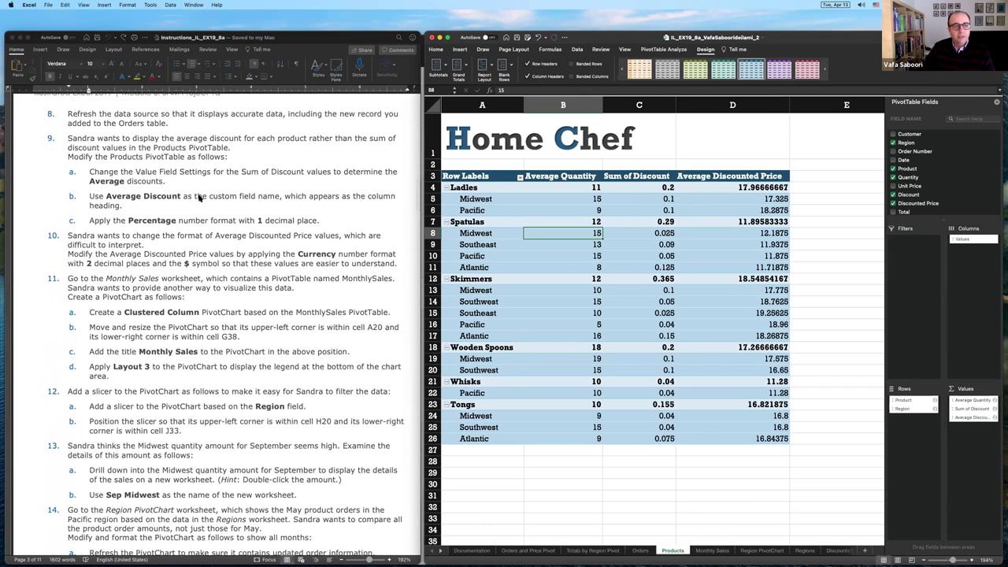
pyautogui.click(123, 123)
pyautogui.tripleClick(123, 123)
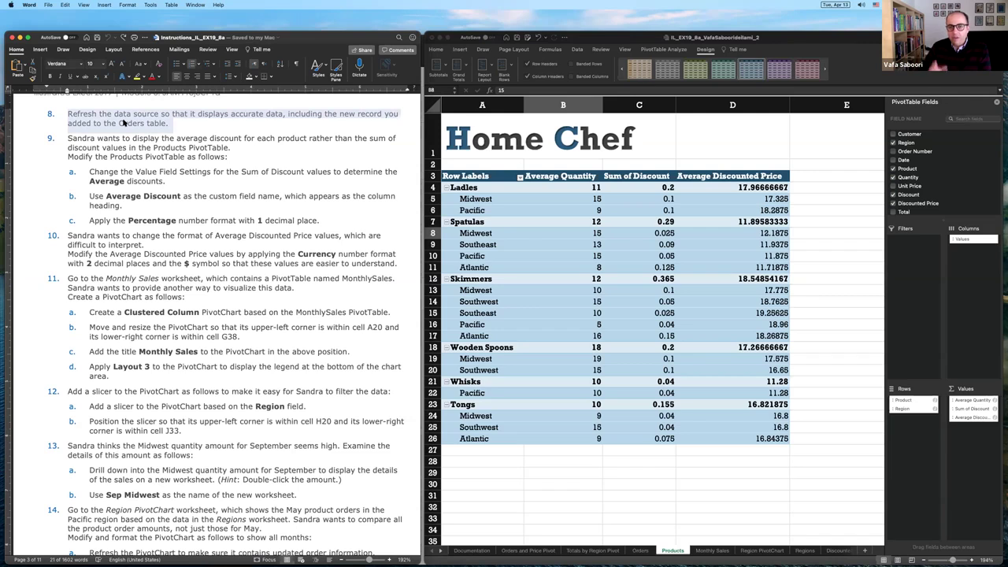
pyautogui.click(550, 234)
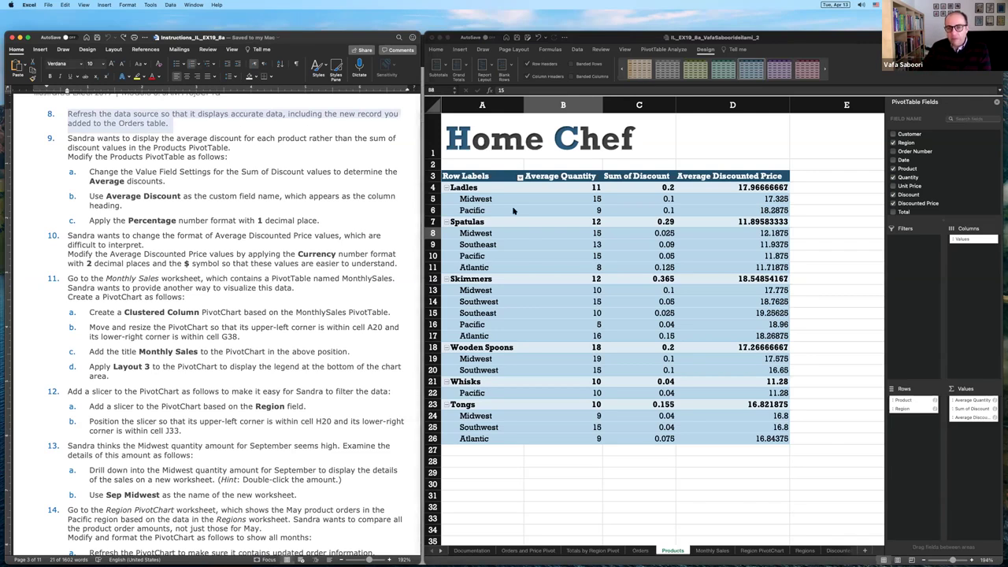
pyautogui.click(436, 50)
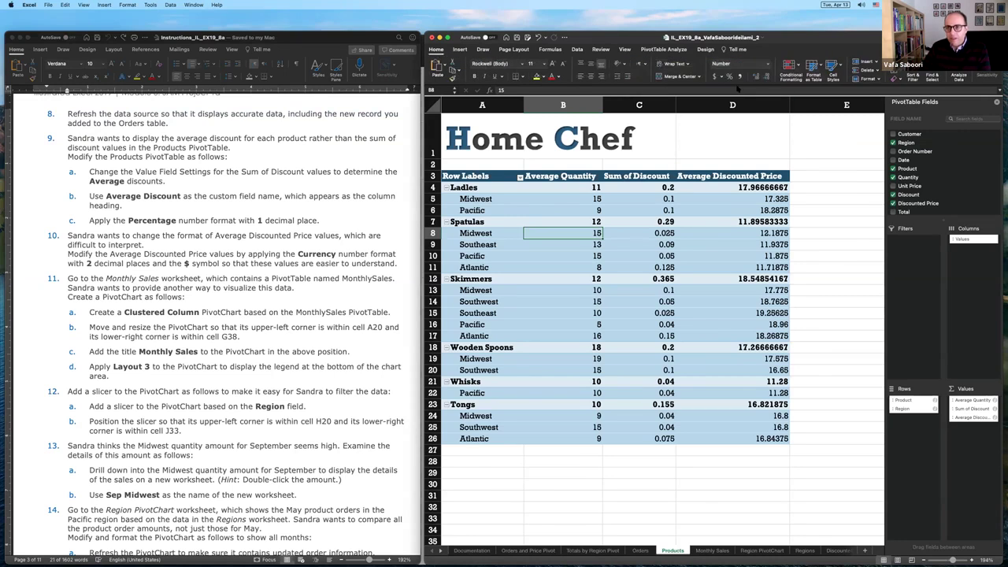
pyautogui.click(671, 51)
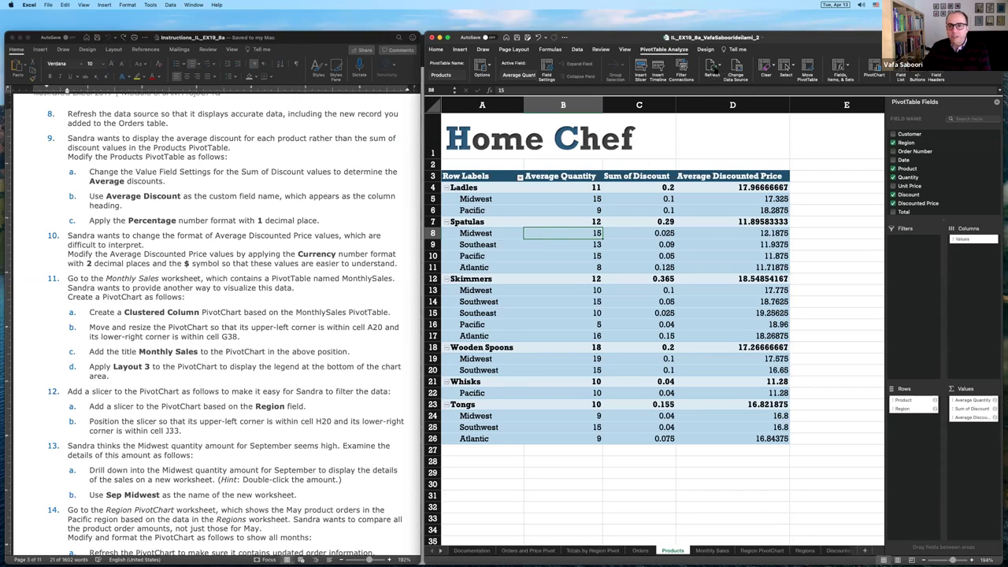
pyautogui.click(711, 67)
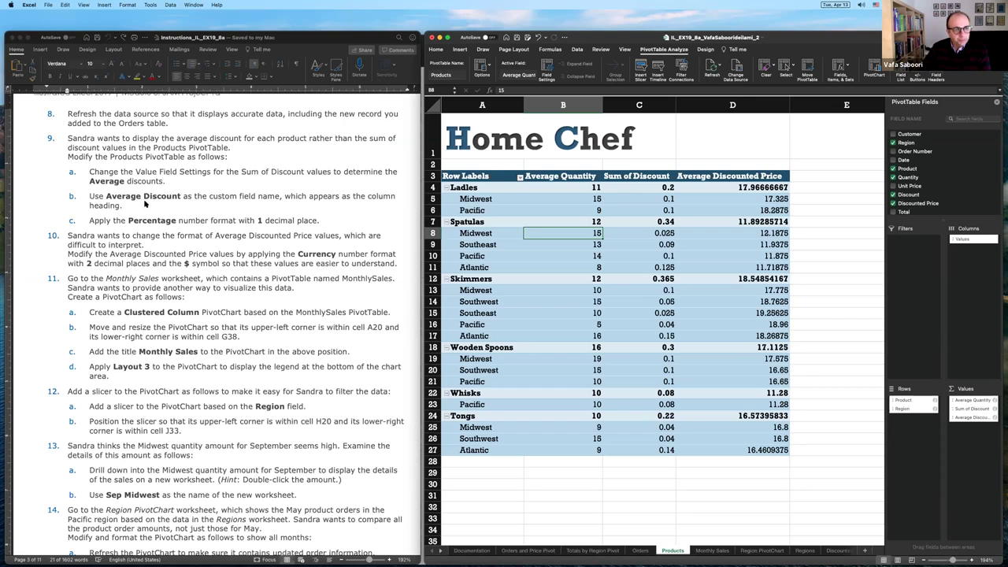
# Step: Following instruction step 9, summarize the Sum of Discount values by Average and name the field Average Discount
pyautogui.scroll(-1, 147, 205)
pyautogui.scroll(-1, 146, 203)
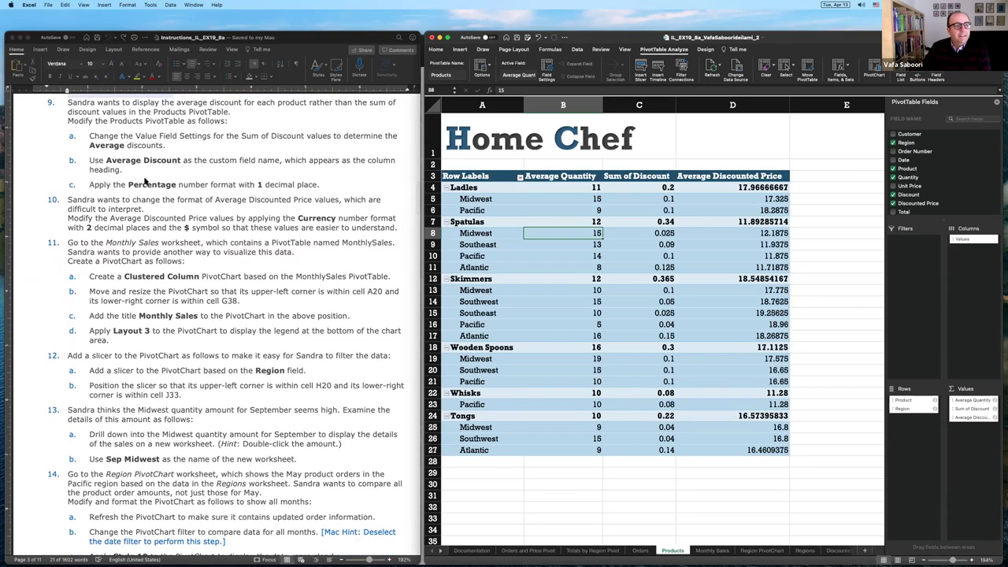
pyautogui.click(149, 116)
pyautogui.click(149, 116)
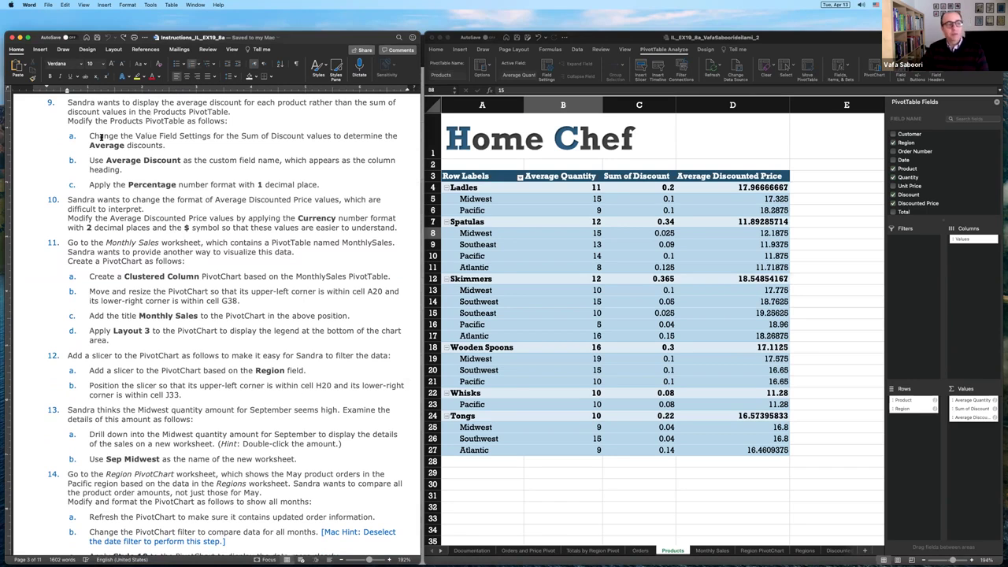
pyautogui.scroll(-2, 124, 148)
pyautogui.scroll(-1, 124, 148)
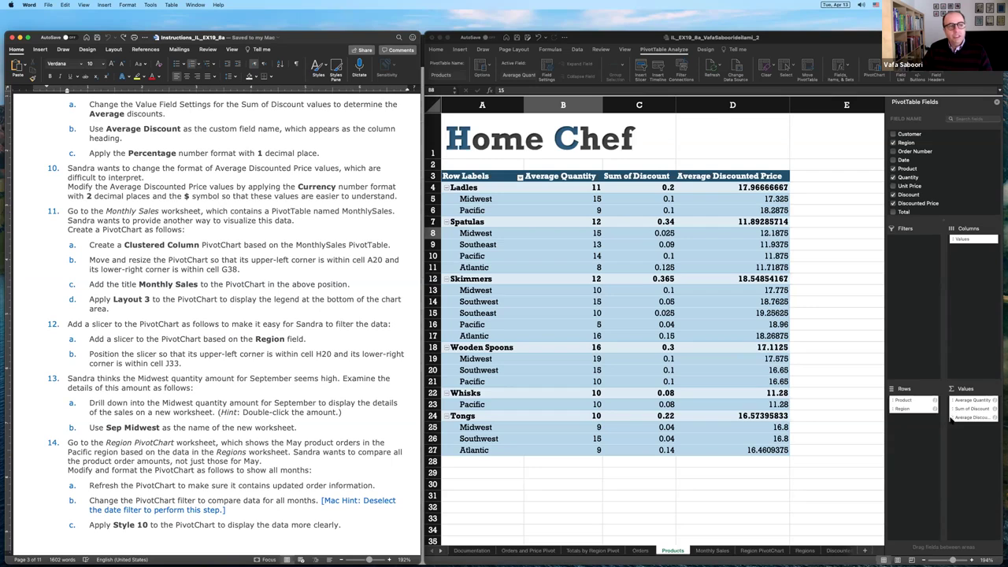
pyautogui.click(994, 409)
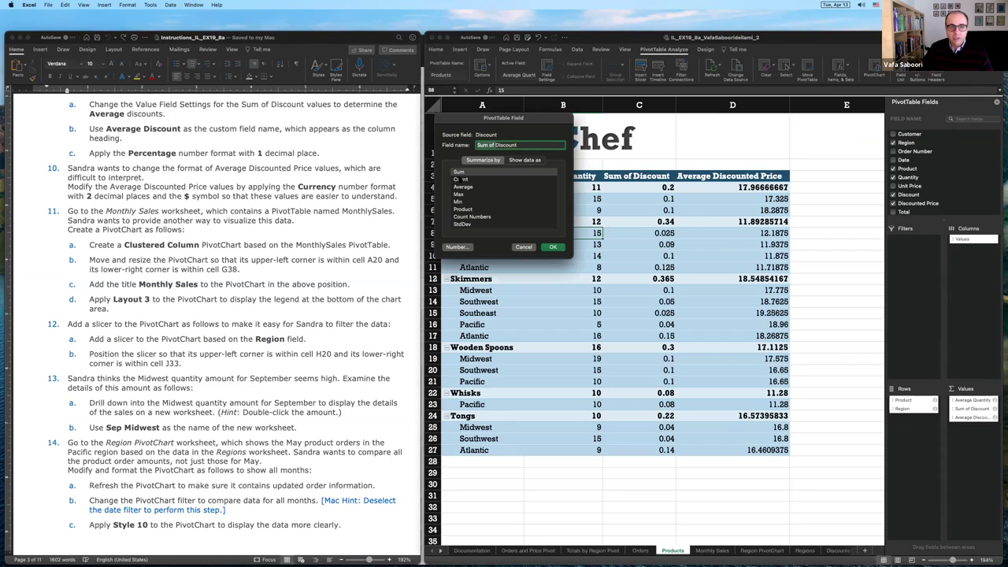
pyautogui.write('Average Discount')
pyautogui.click(469, 187)
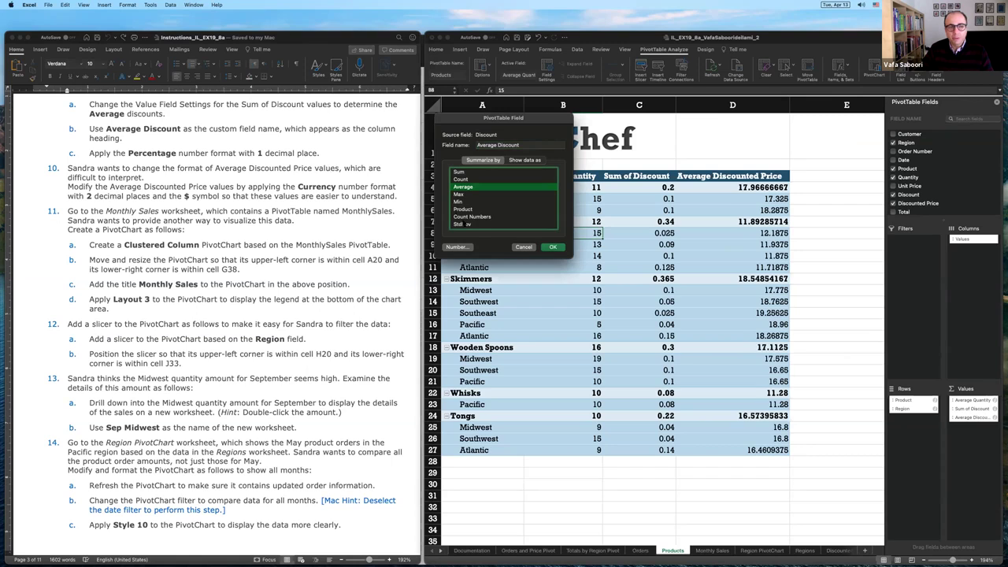
# Step: Apply the Percentage number format with 1 decimal place to the Average Discount field
pyautogui.click(456, 246)
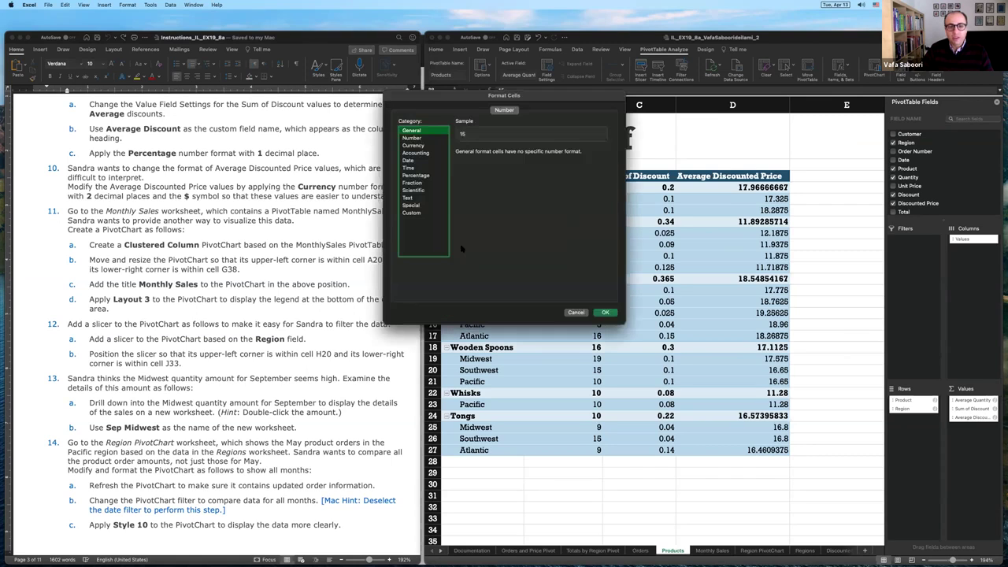
pyautogui.click(423, 176)
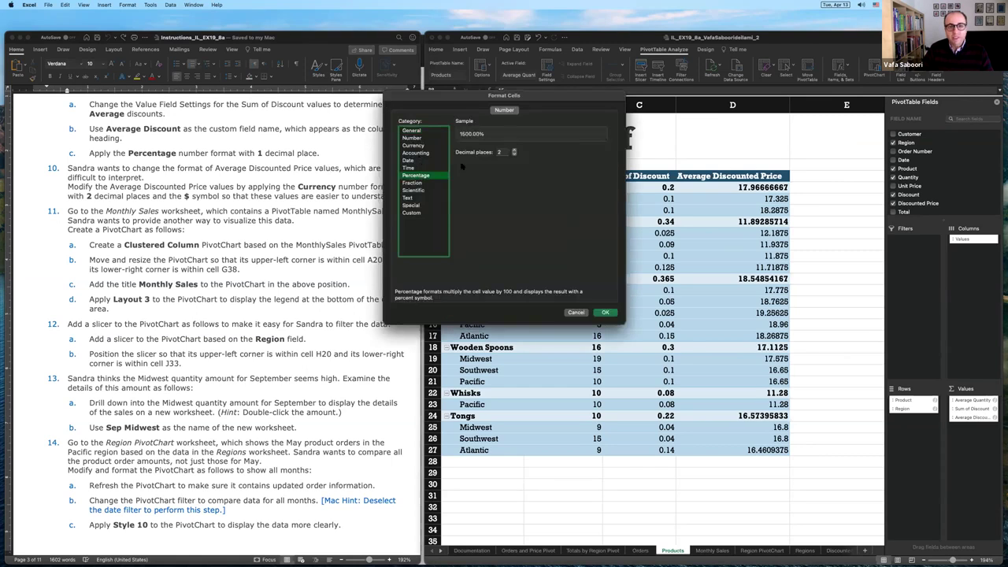
pyautogui.click(514, 154)
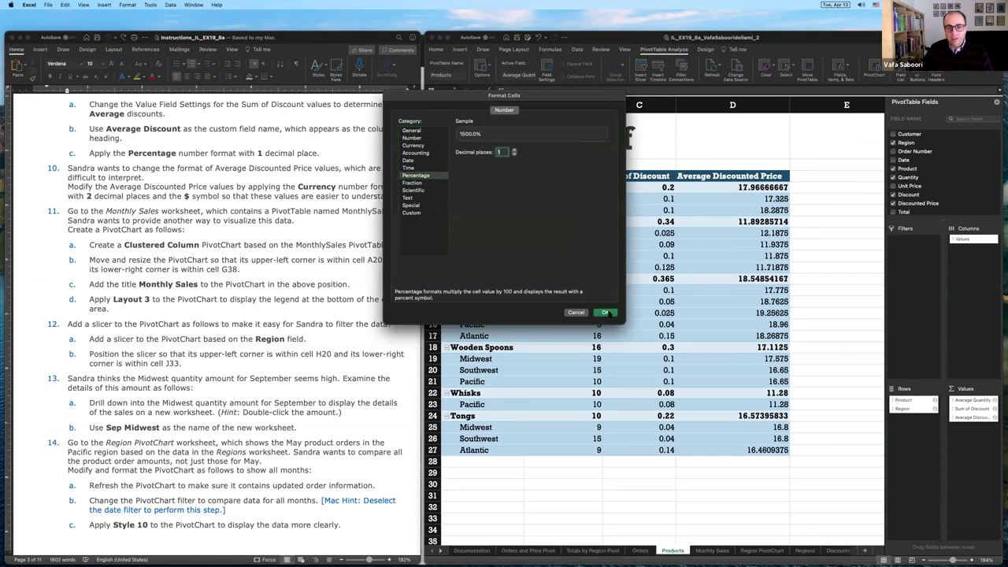
pyautogui.click(605, 313)
pyautogui.click(554, 247)
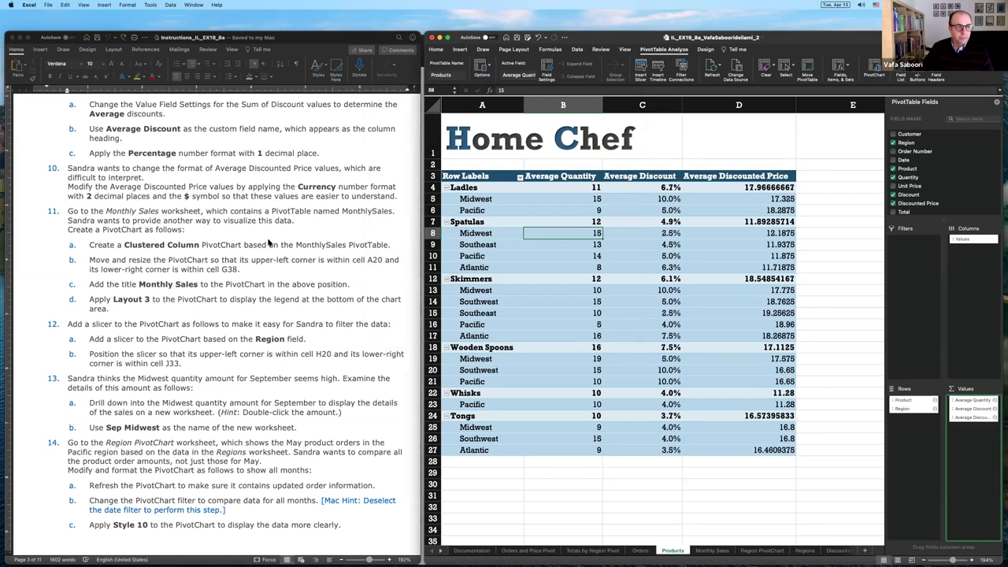
# Step: Bring up instruction step 10 and review the value field settings of the Average Discount field
pyautogui.scroll(-4, 198, 199)
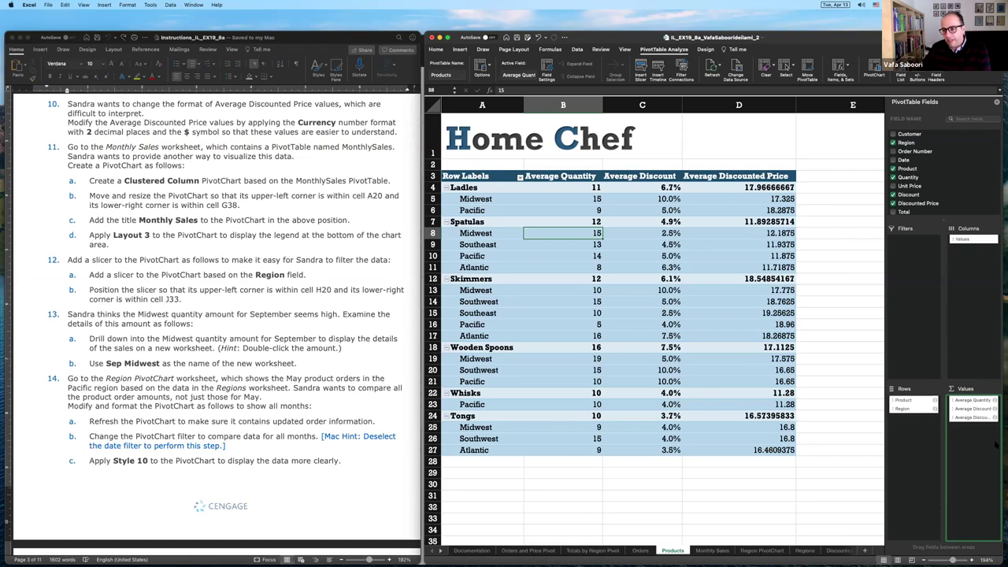
pyautogui.click(984, 408)
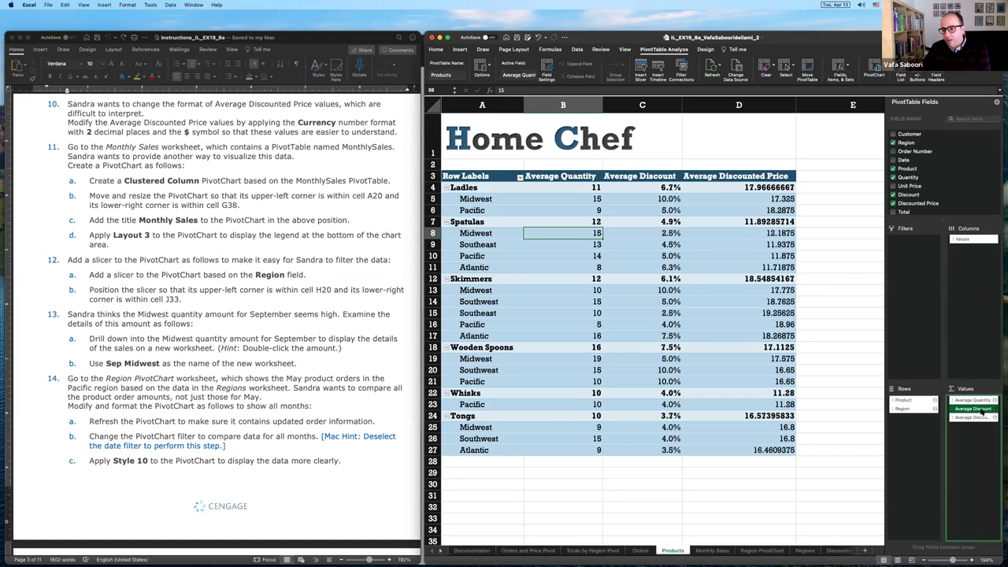
pyautogui.click(994, 410)
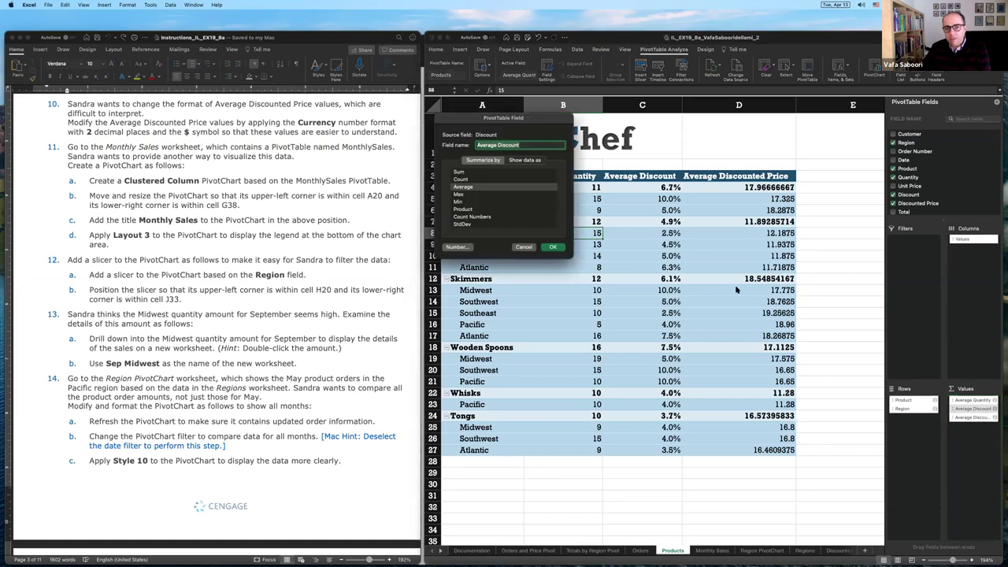
pyautogui.click(553, 247)
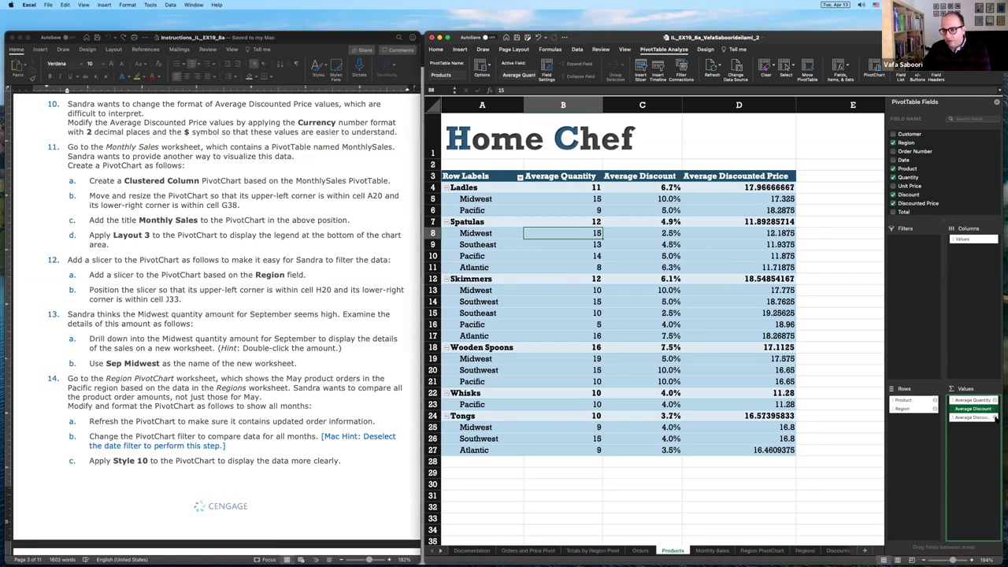
# Step: Format the Average Discounted Price values as Currency with 2 decimal places and the $ symbol
pyautogui.click(995, 417)
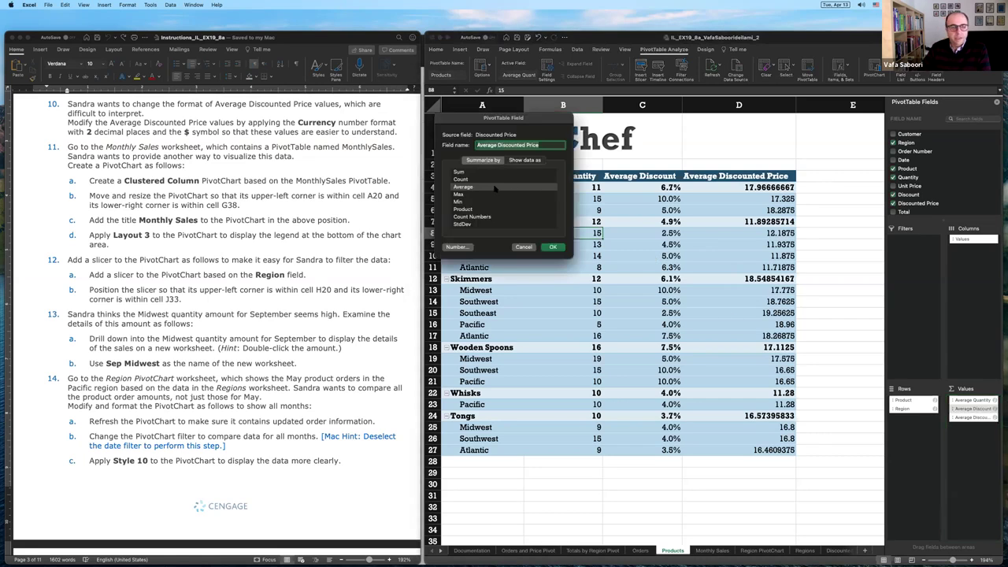
pyautogui.click(457, 246)
pyautogui.moveTo(464, 95); pyautogui.dragTo(525, 140)
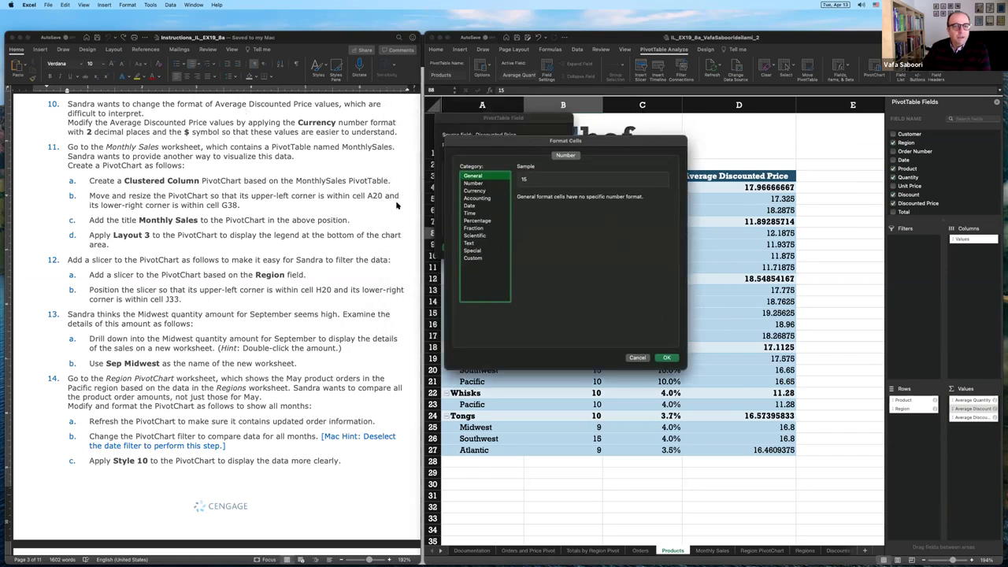
pyautogui.click(475, 191)
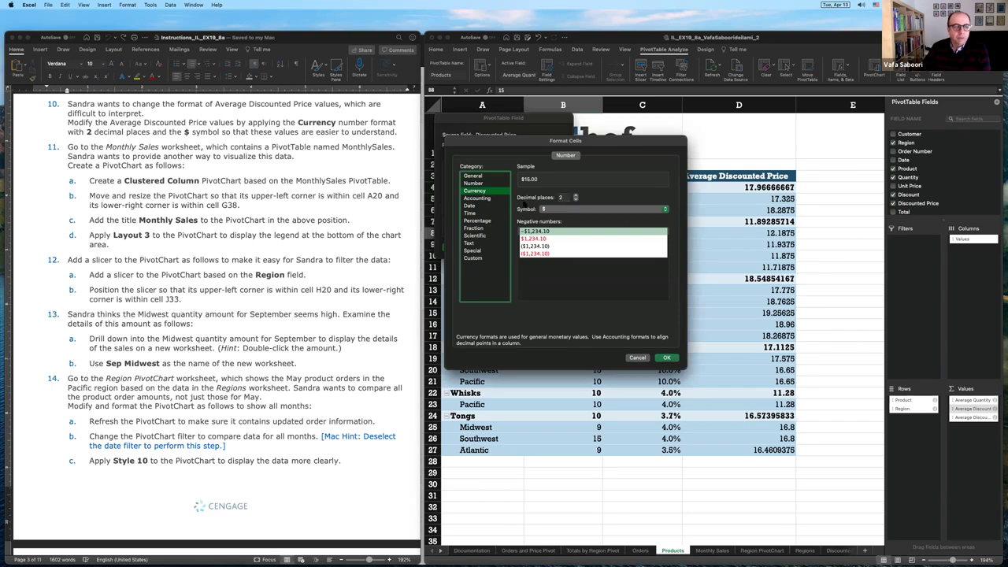
pyautogui.click(666, 358)
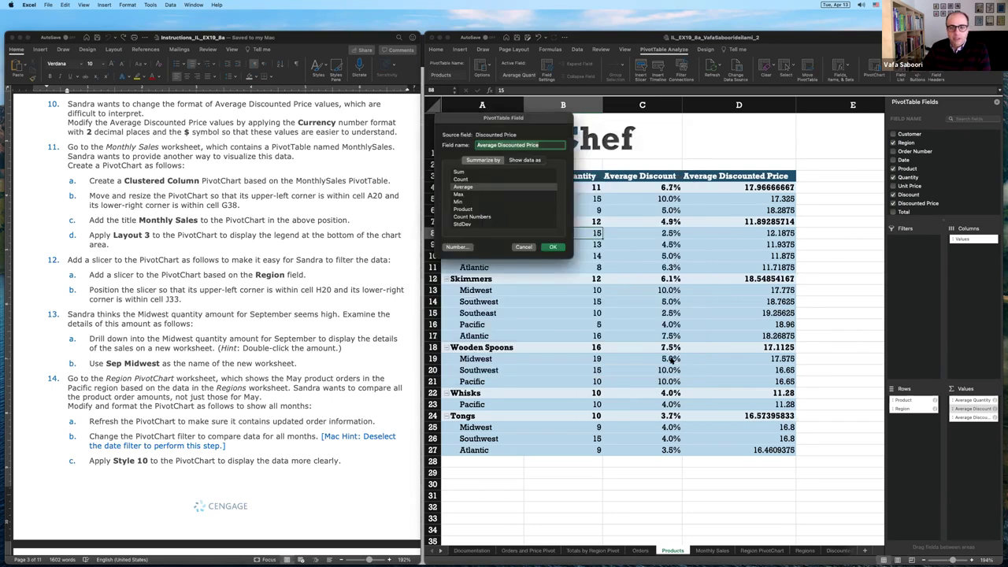
pyautogui.click(559, 248)
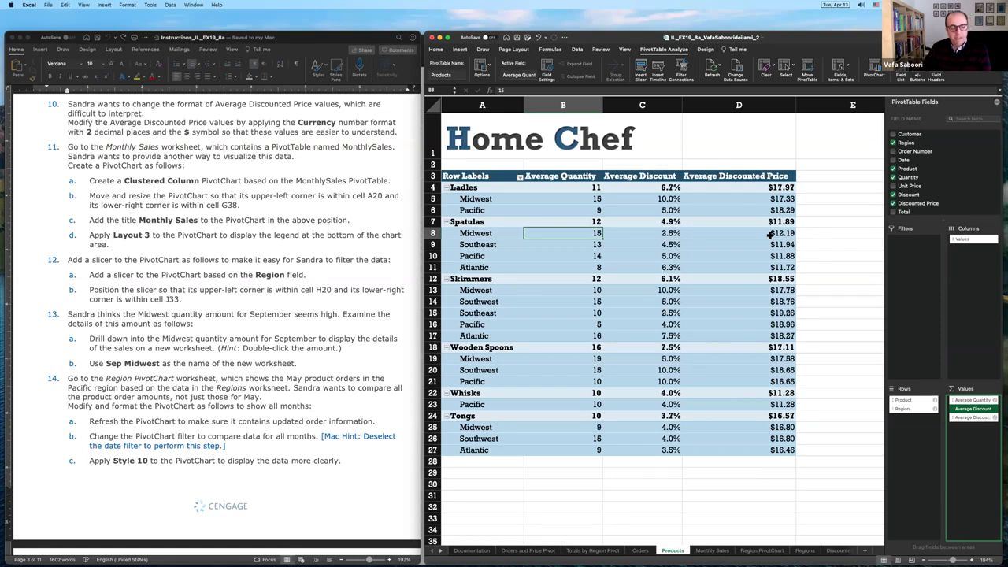
# Step: Read instruction step 11 and go to the Monthly Sales worksheet containing the MonthlySales PivotTable
pyautogui.scroll(-3, 187, 173)
pyautogui.scroll(-1, 187, 173)
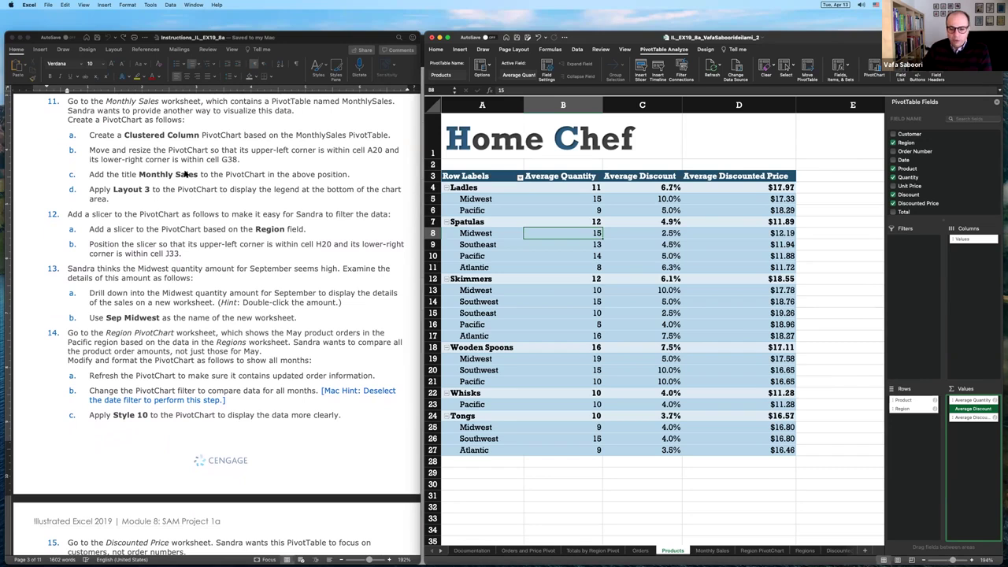
pyautogui.click(713, 550)
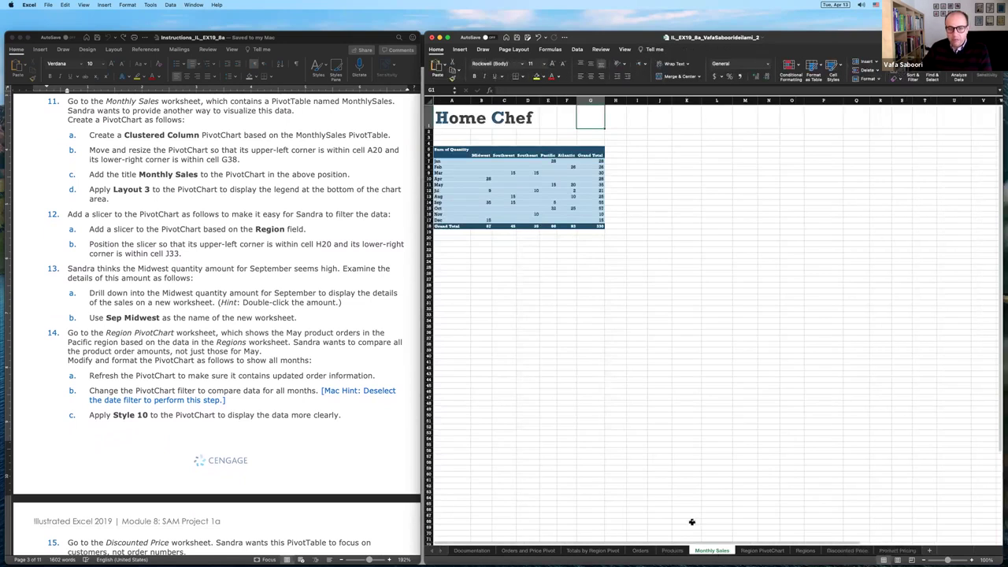
pyautogui.click(563, 245)
pyautogui.scroll(5, 563, 248)
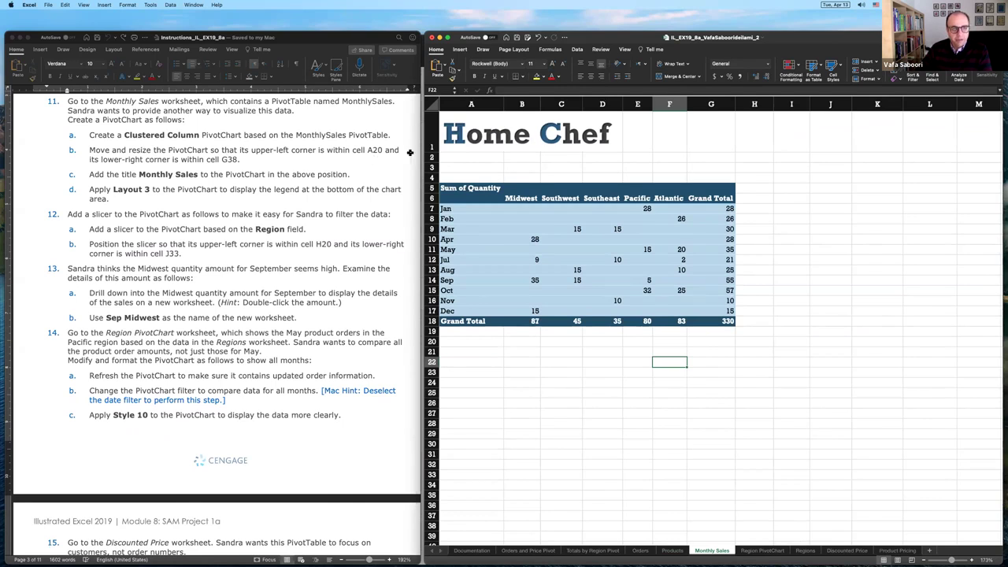
# Step: Create a 2-D Clustered Column PivotChart based on the MonthlySales PivotTable
pyautogui.click(566, 235)
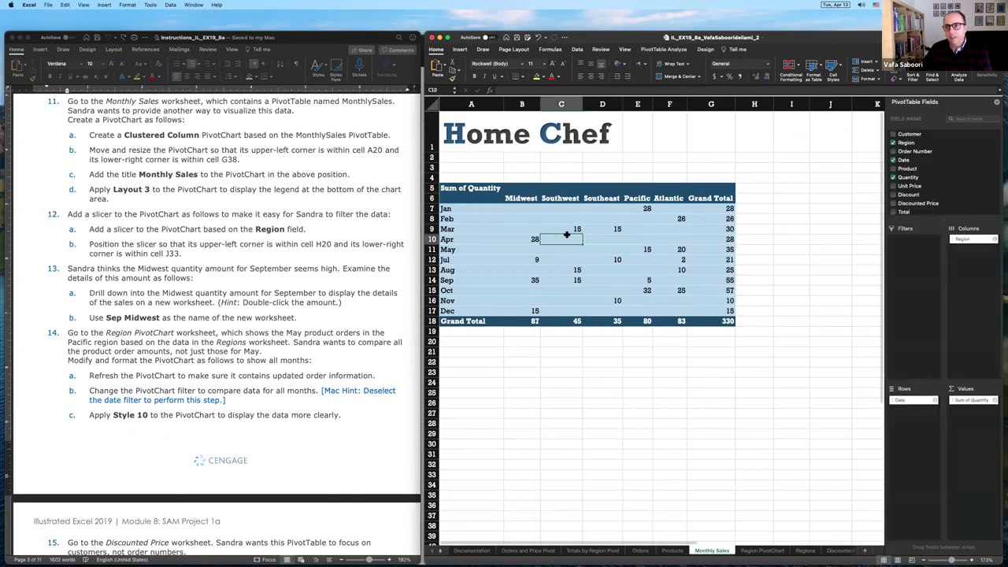
pyautogui.click(663, 49)
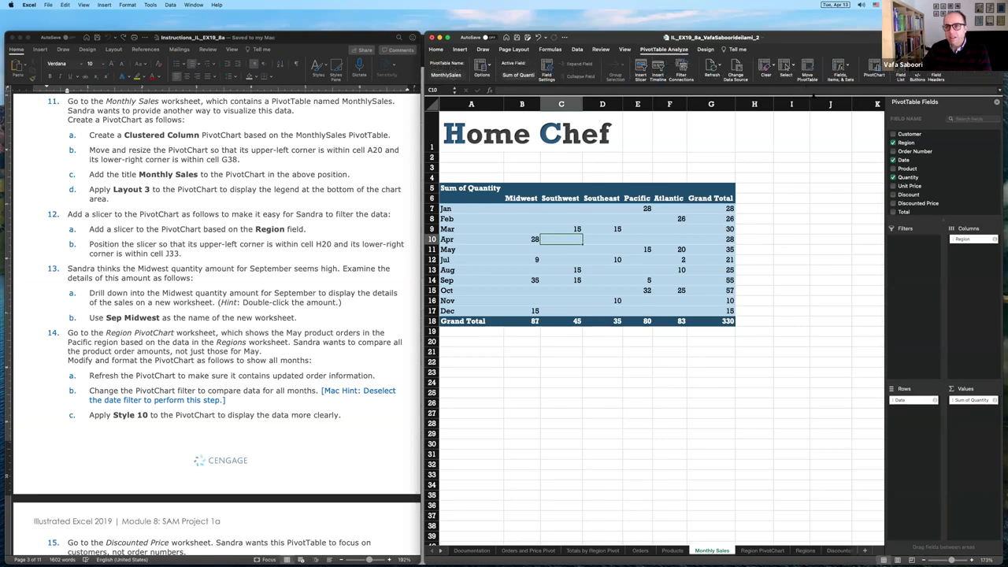
pyautogui.click(875, 66)
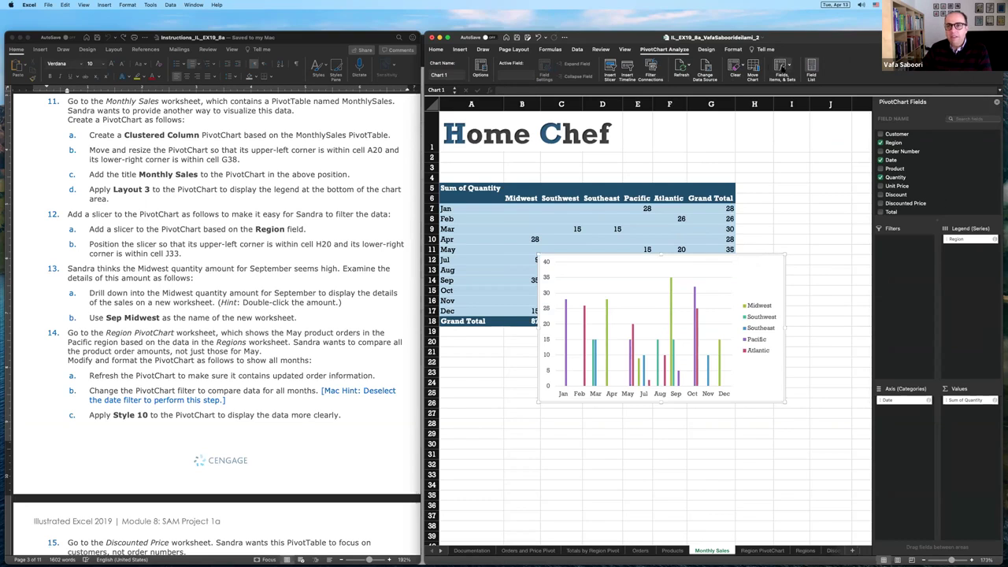
pyautogui.click(706, 48)
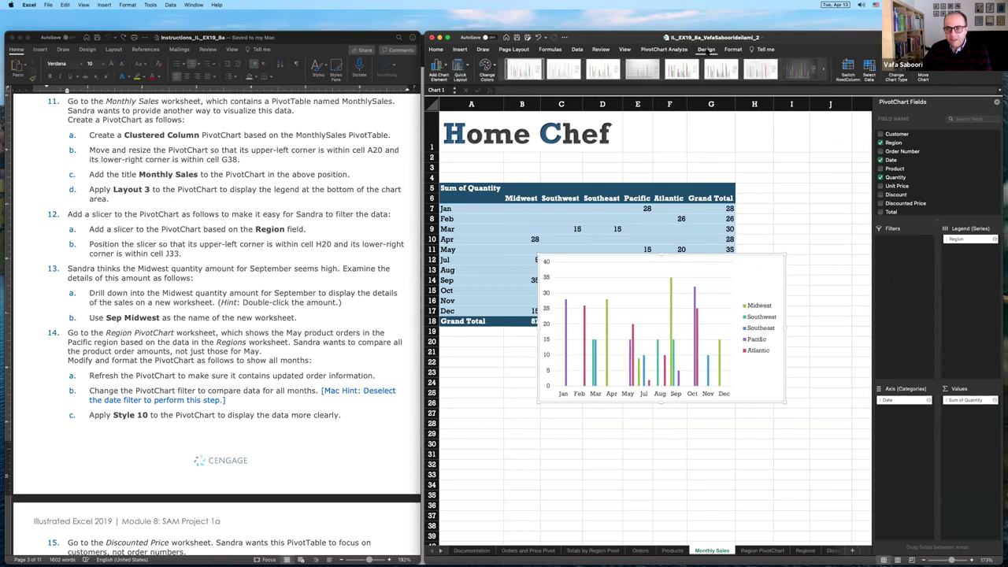
pyautogui.click(897, 71)
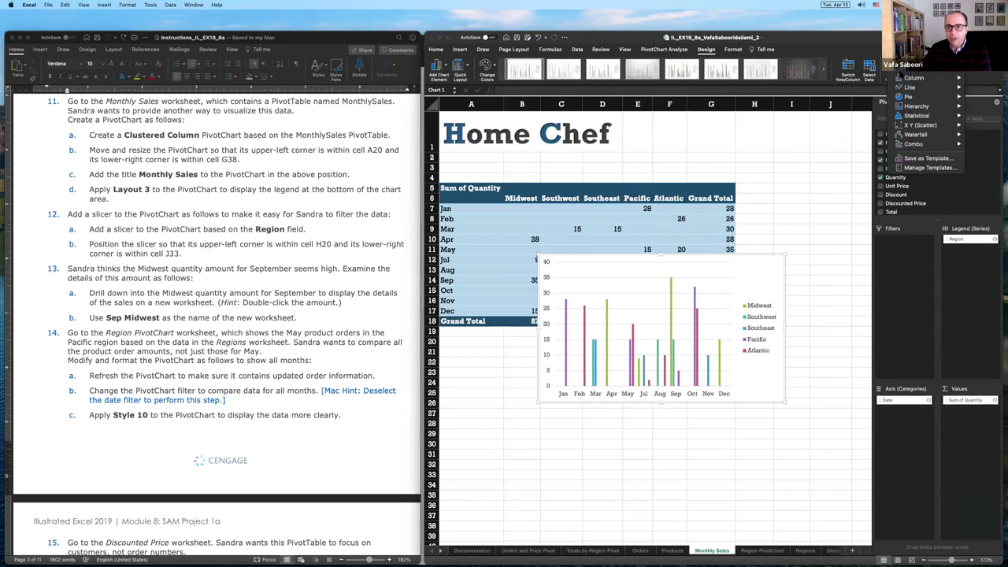
pyautogui.moveTo(912, 78)
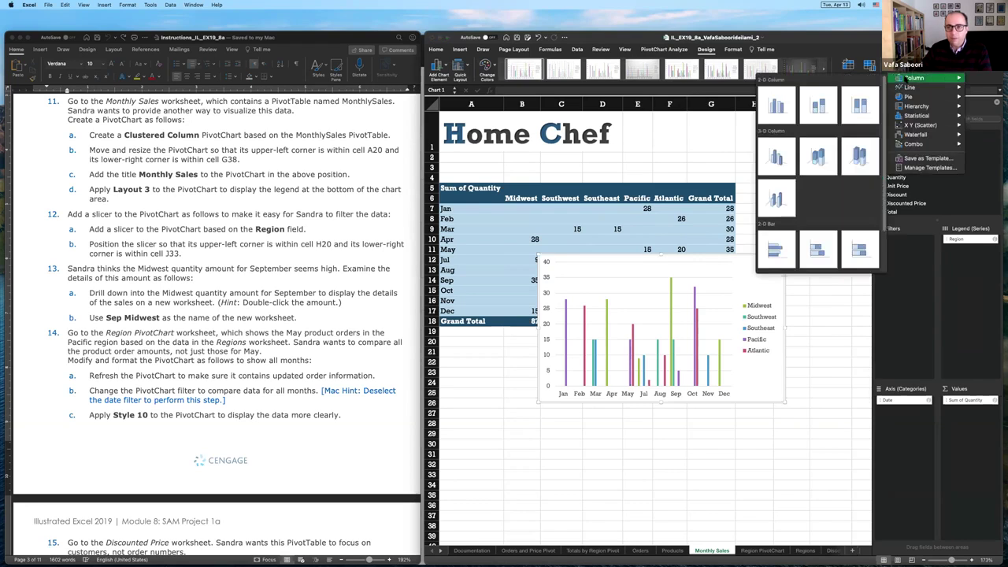
pyautogui.click(780, 99)
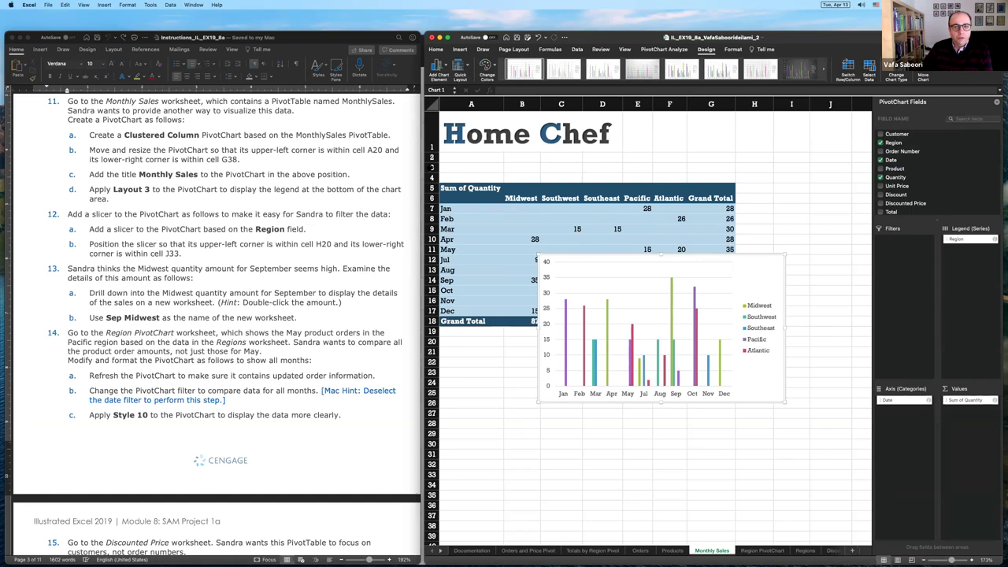
# Step: Move and resize the PivotChart below the PivotTable so it spans from cell A20 to cell G38
pyautogui.moveTo(743, 286); pyautogui.dragTo(808, 220)
pyautogui.moveTo(879, 206); pyautogui.dragTo(658, 345)
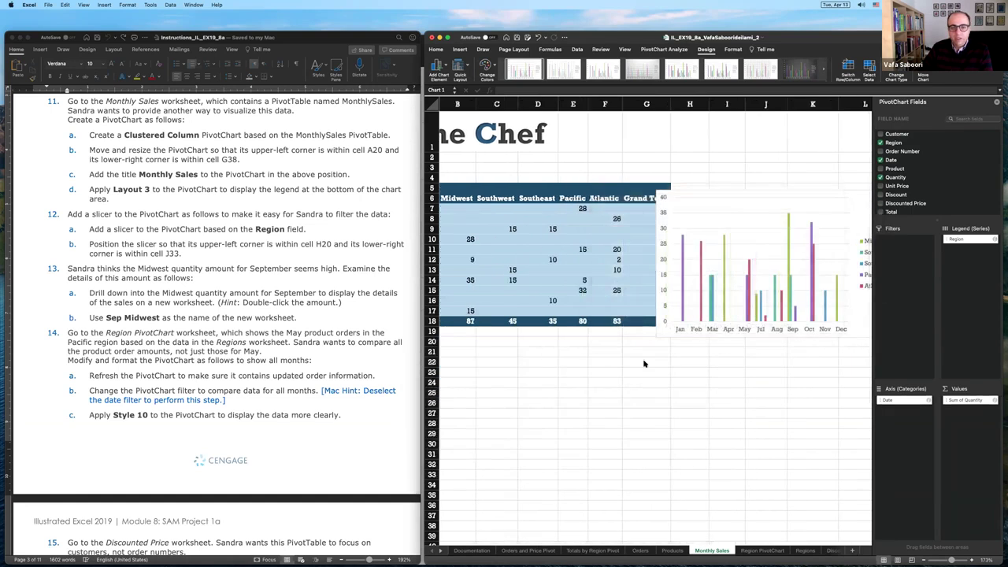
pyautogui.hscroll(-2, 618, 386)
pyautogui.moveTo(729, 172); pyautogui.dragTo(445, 325)
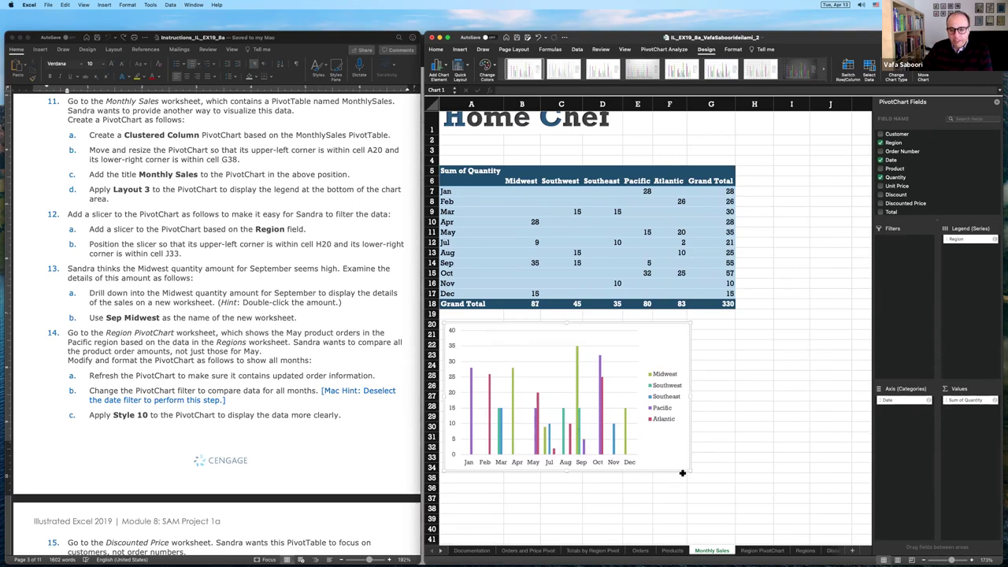
pyautogui.moveTo(690, 471); pyautogui.dragTo(731, 510)
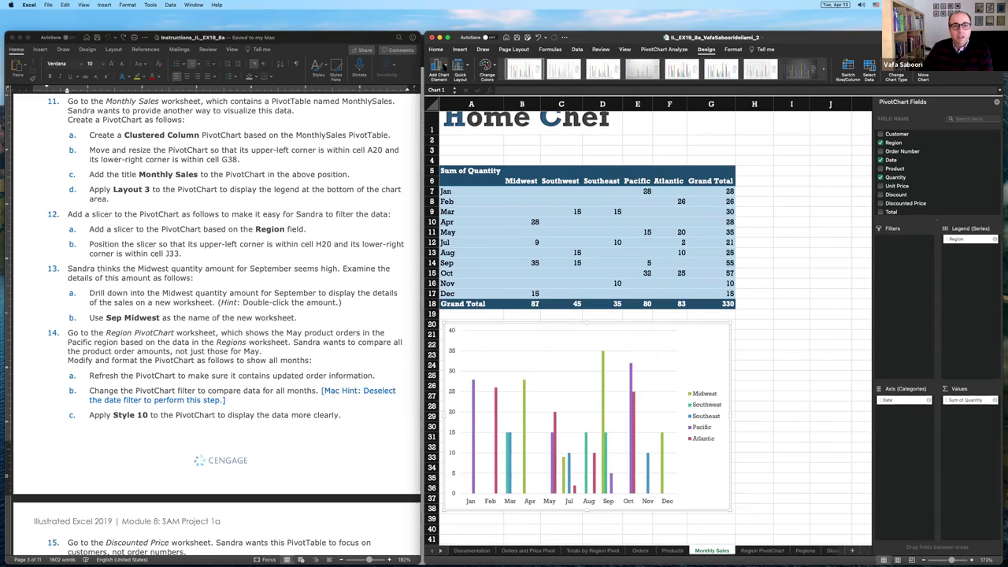
# Step: Add the title "Monthly Sales" above the PivotChart
pyautogui.click(445, 67)
pyautogui.moveTo(471, 96)
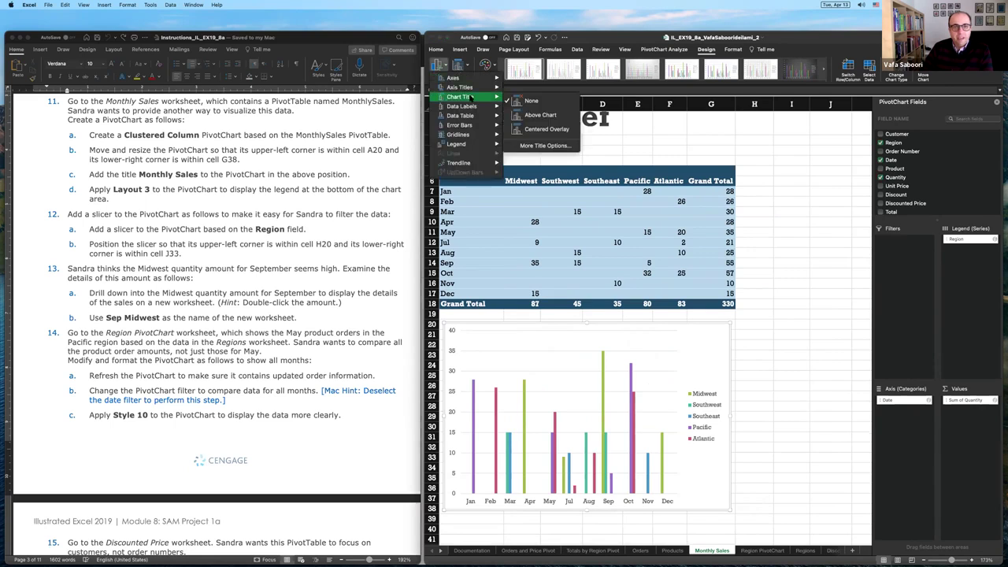
pyautogui.click(552, 116)
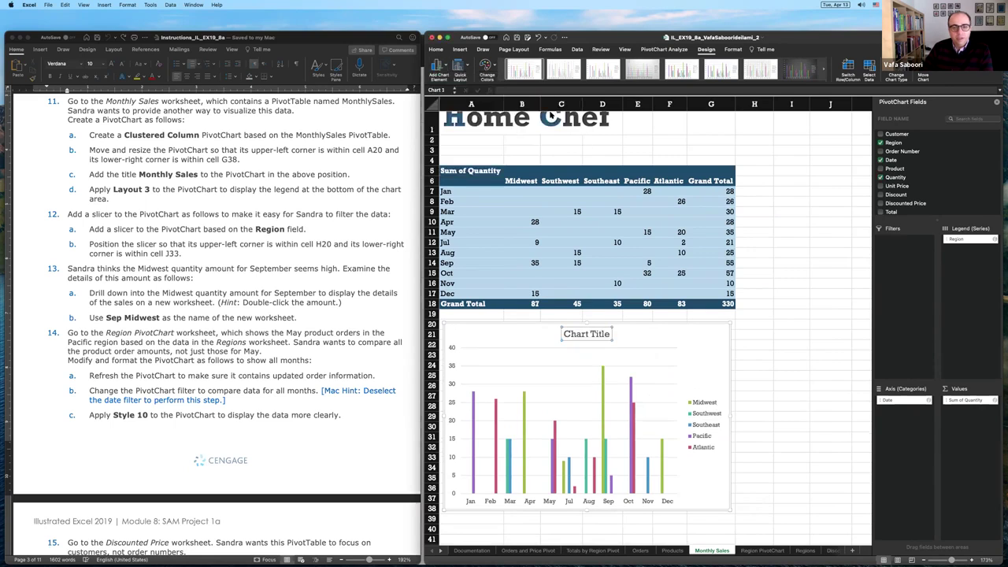
pyautogui.click(590, 334)
pyautogui.write('Monthly Sales')
pyautogui.click(785, 359)
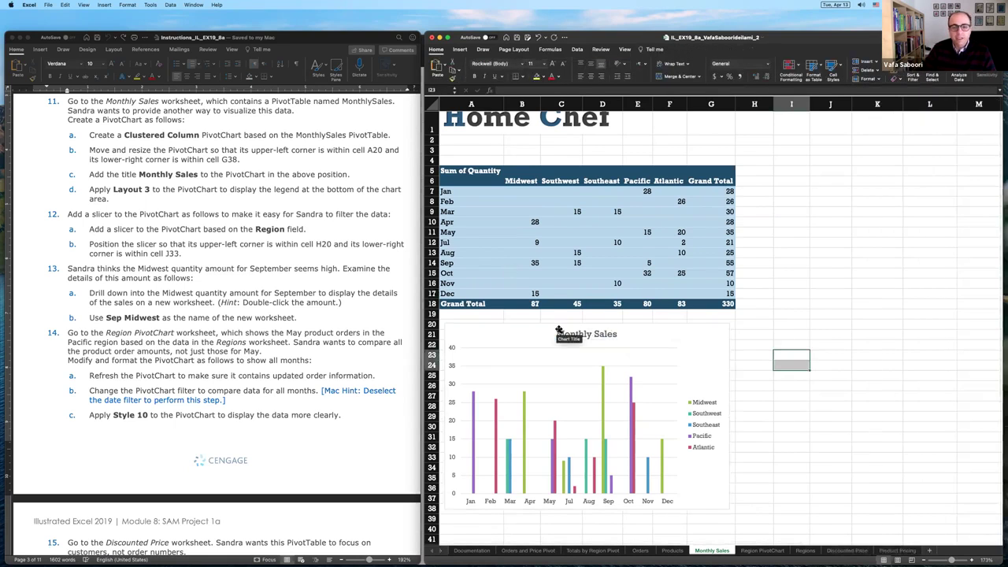
# Step: Check instruction 11d and apply Layout 3 to the Monthly Sales PivotChart
pyautogui.click(187, 180)
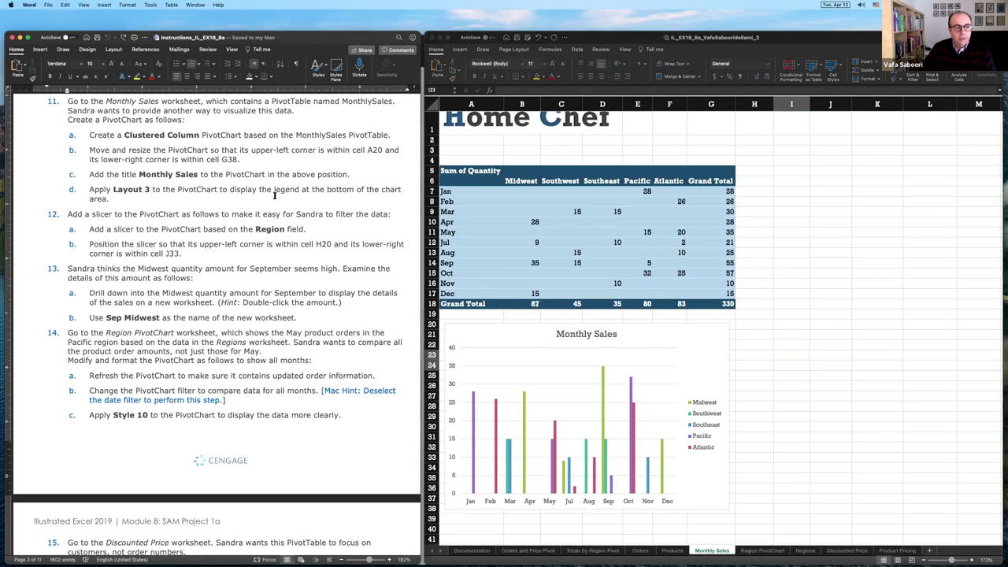
pyautogui.click(717, 336)
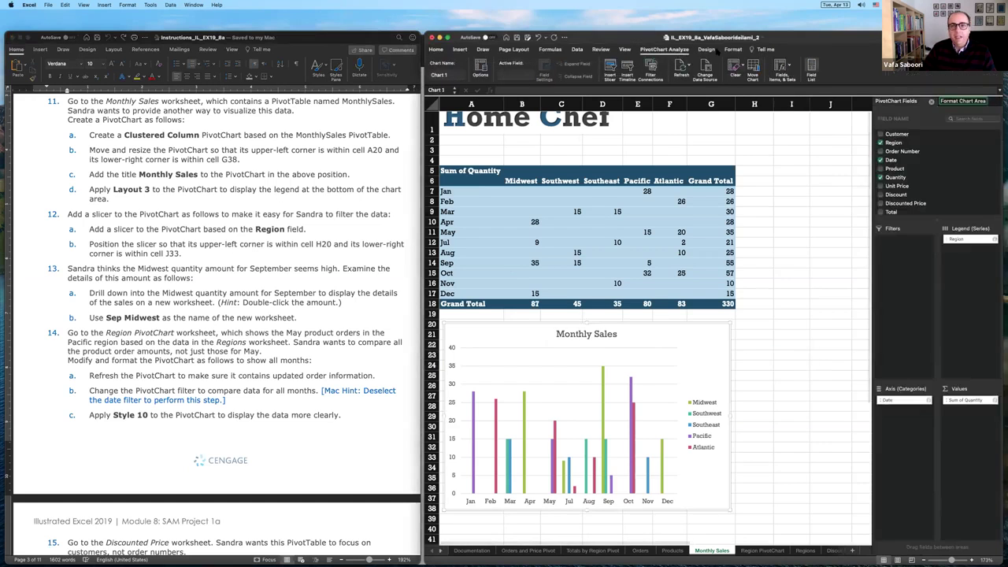
pyautogui.click(713, 50)
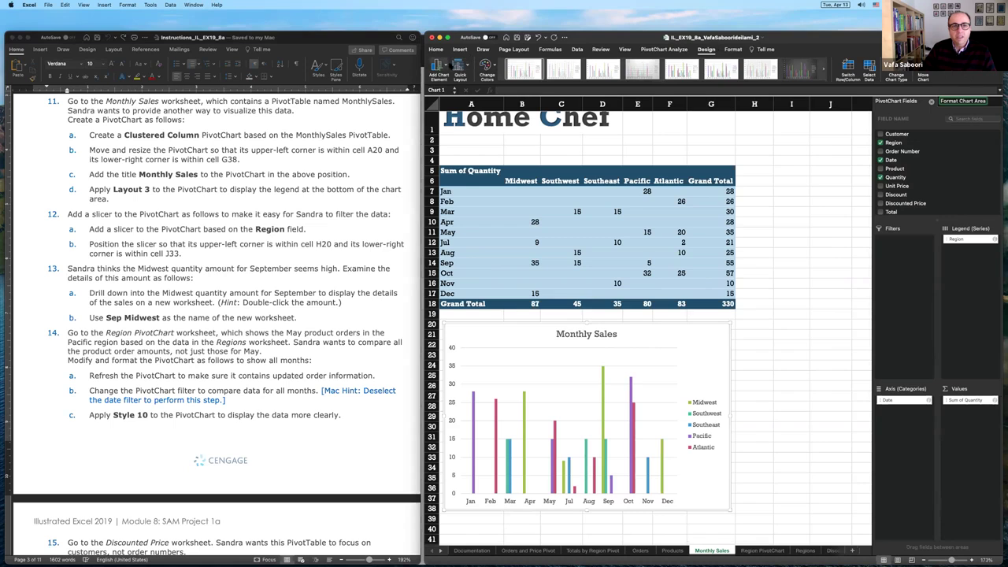
pyautogui.click(460, 66)
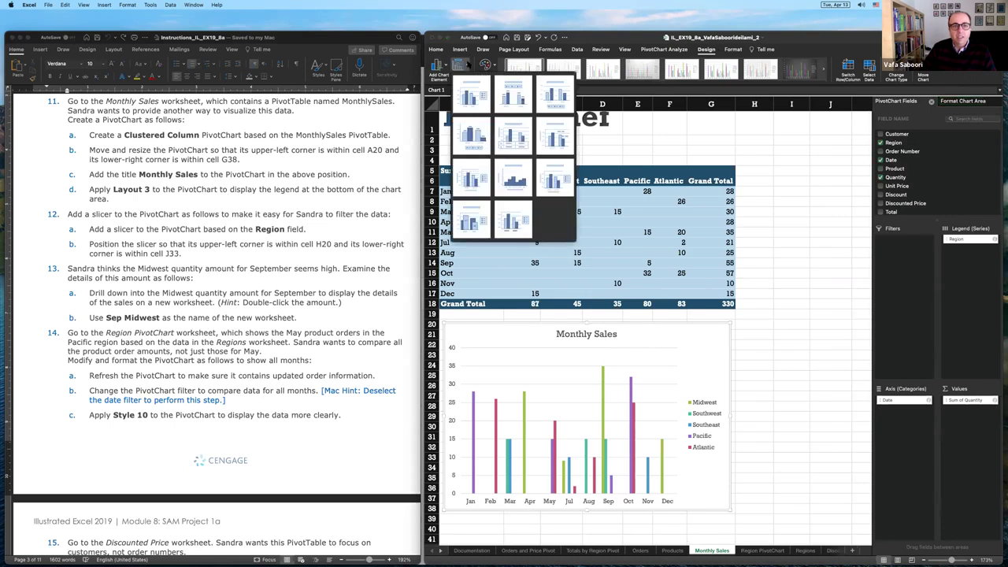
pyautogui.click(553, 98)
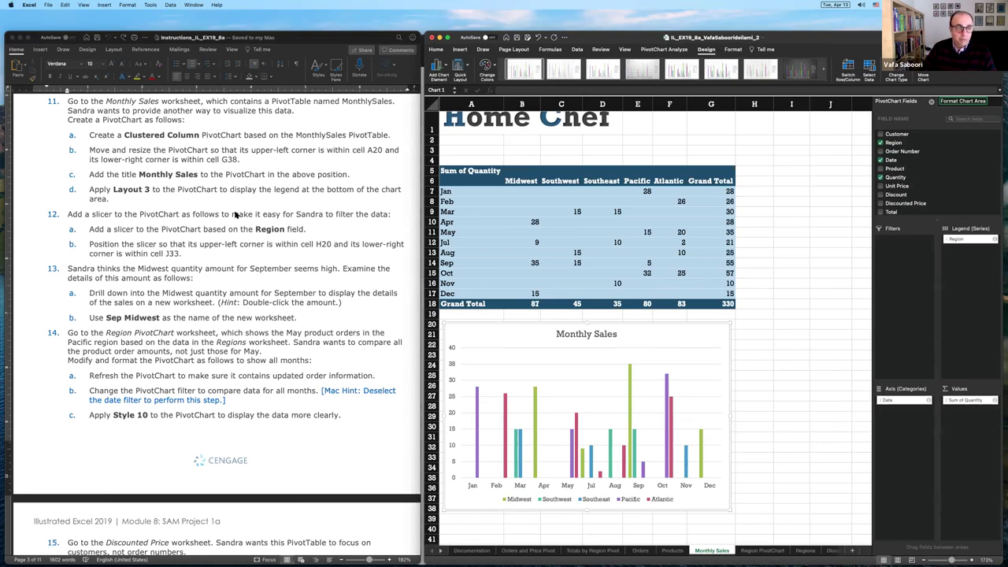
# Step: Bring up instruction step 12 and close the PivotChart Fields and Format Chart Area panes in the workbook
pyautogui.scroll(-1, 228, 211)
pyautogui.scroll(2, 225, 197)
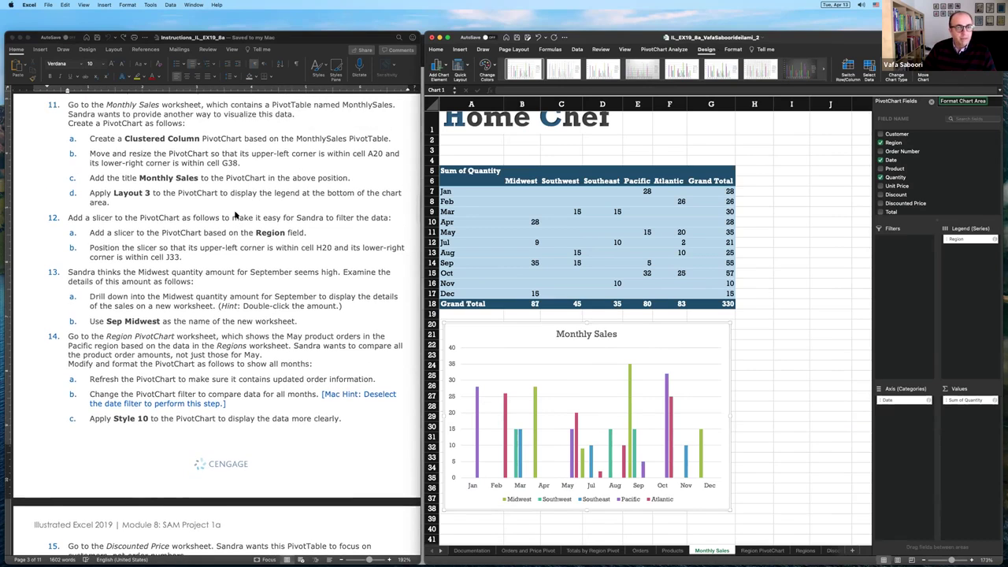
pyautogui.click(128, 217)
pyautogui.tripleClick(127, 218)
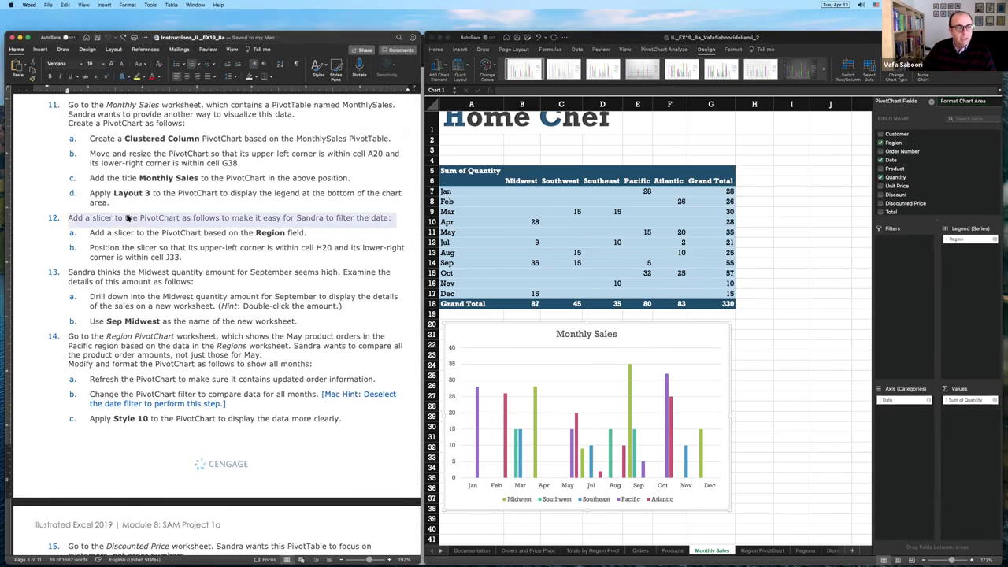
pyautogui.scroll(-5, 135, 240)
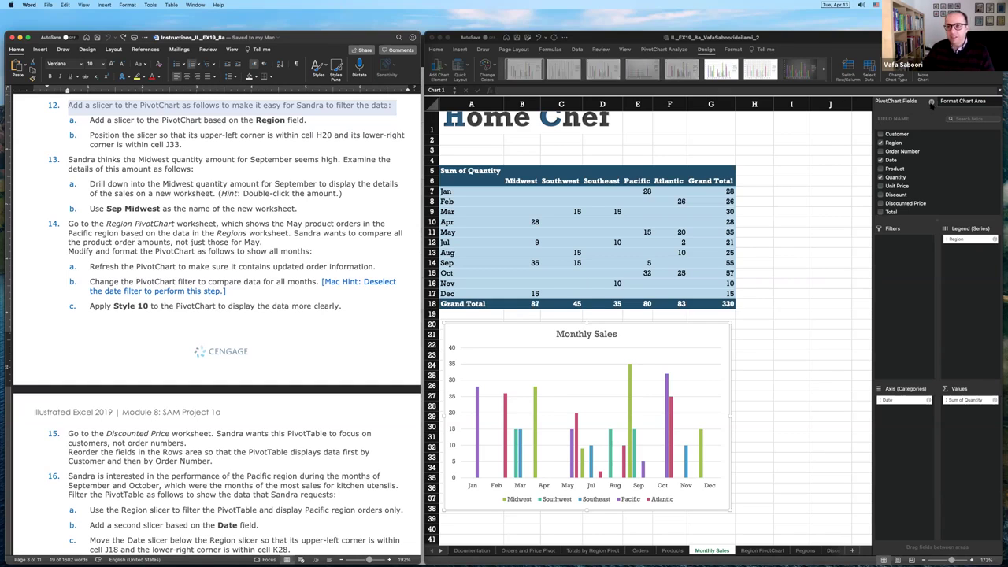
pyautogui.click(931, 102)
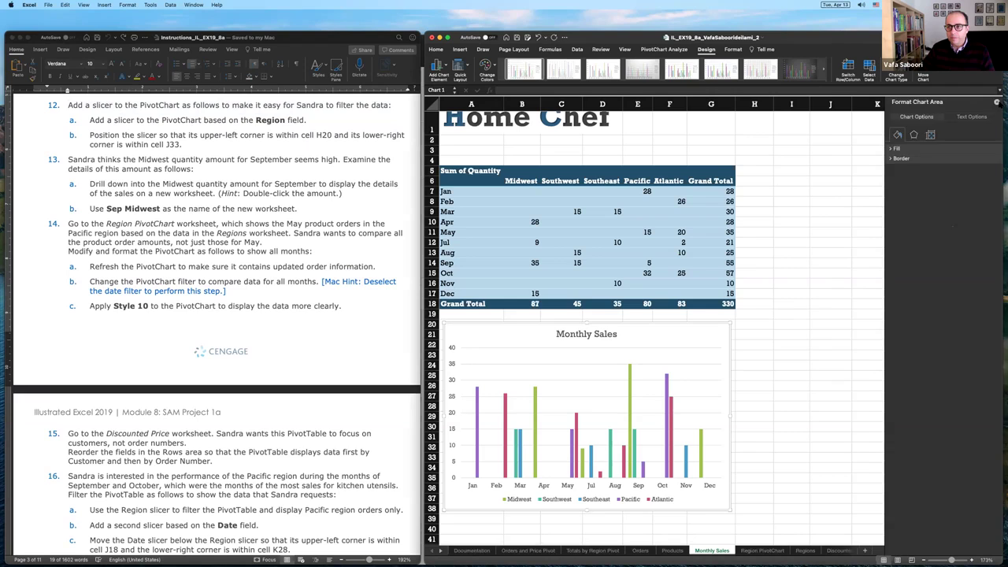
pyautogui.click(997, 102)
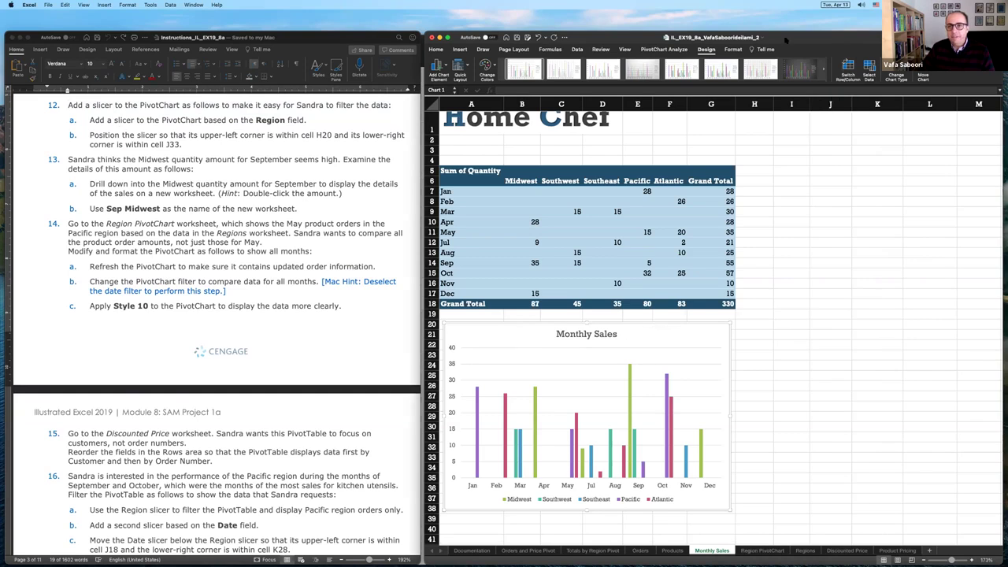
# Step: Insert a slicer based on the Region field for the Monthly Sales PivotChart
pyautogui.click(682, 49)
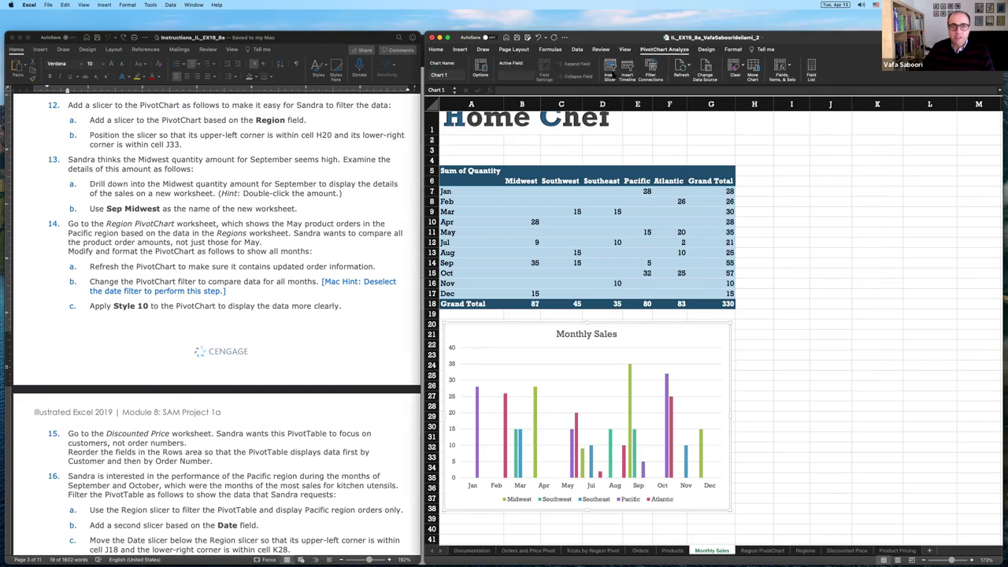
pyautogui.click(609, 75)
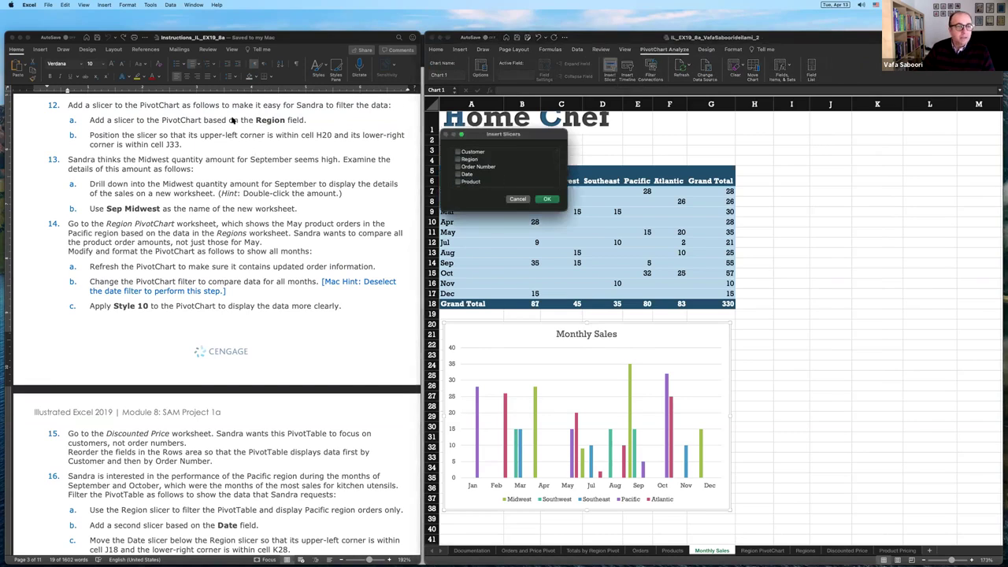
pyautogui.scroll(-3, 512, 177)
pyautogui.scroll(4, 515, 183)
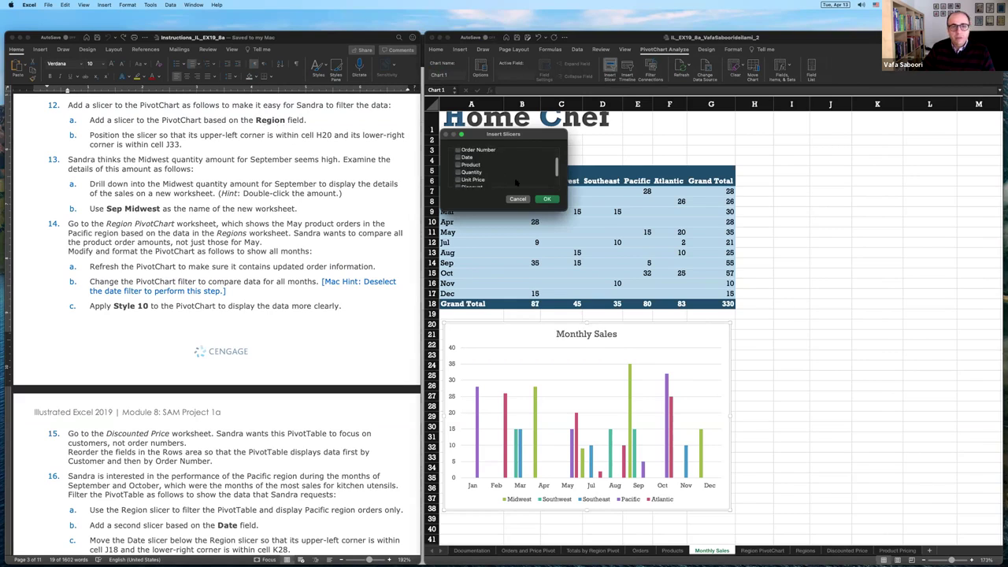
pyautogui.scroll(-4, 515, 183)
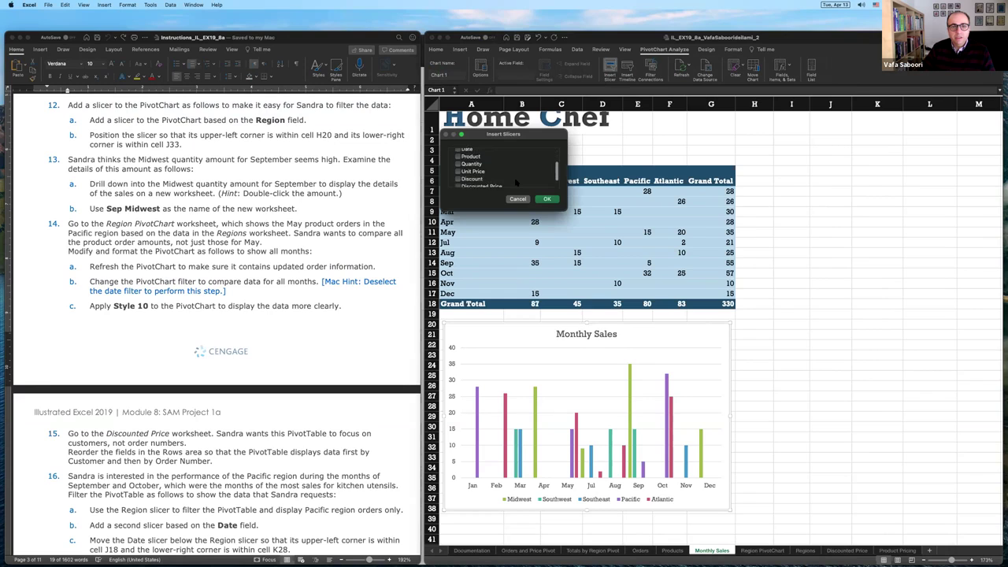
pyautogui.scroll(5, 515, 183)
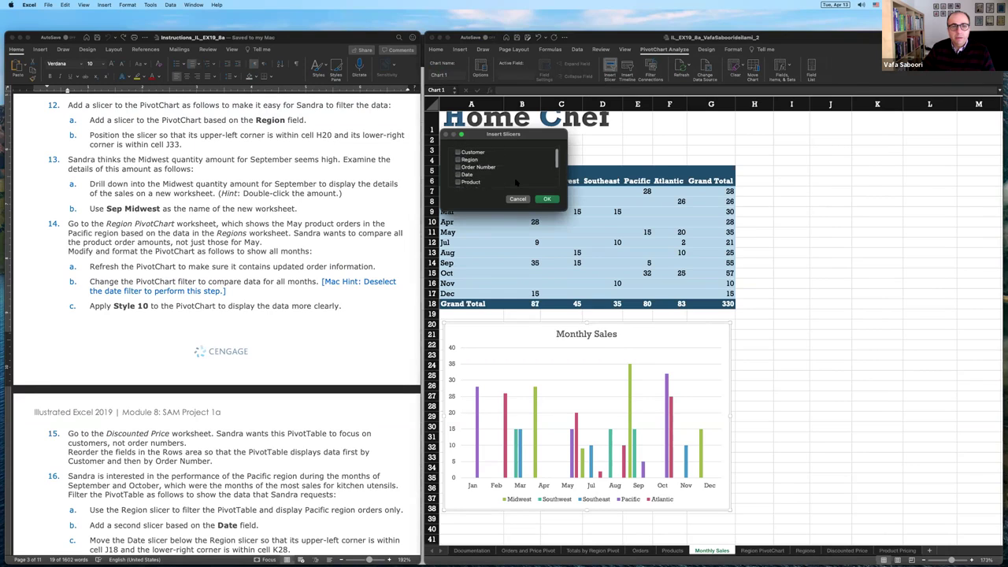
pyautogui.click(469, 159)
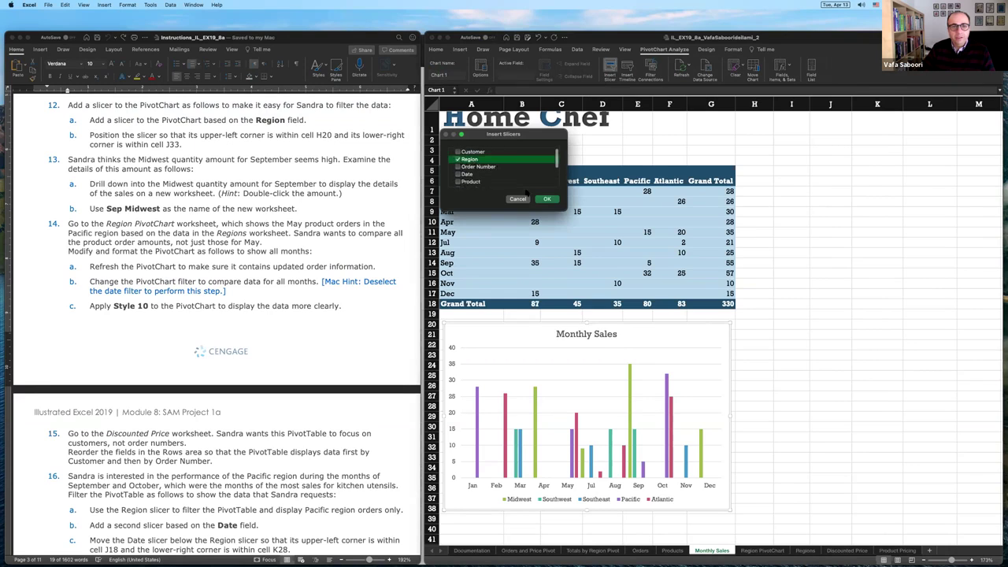
pyautogui.click(546, 198)
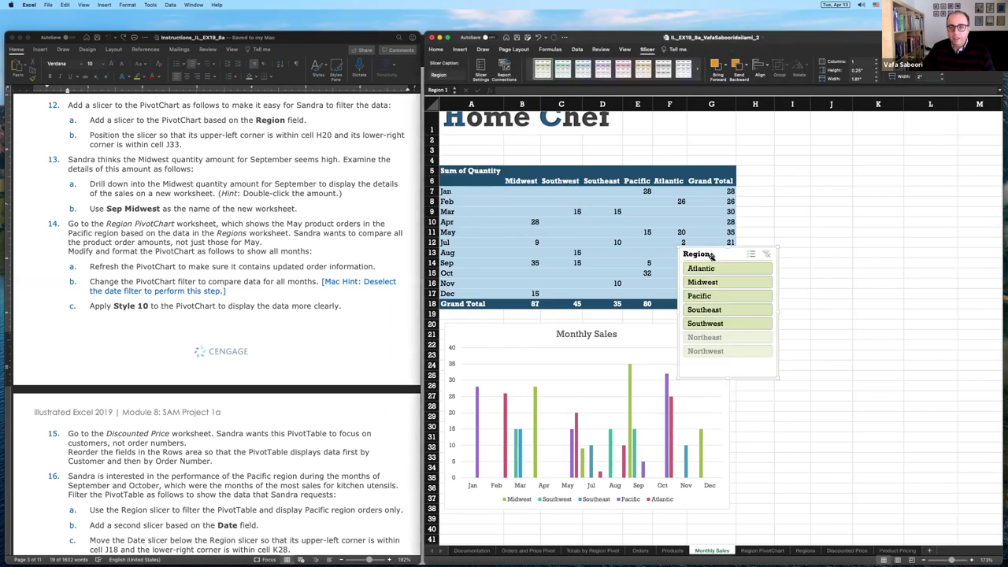
# Step: Position and resize the Region slicer so it spans from cell H20 to cell J33
pyautogui.moveTo(711, 256); pyautogui.dragTo(782, 321)
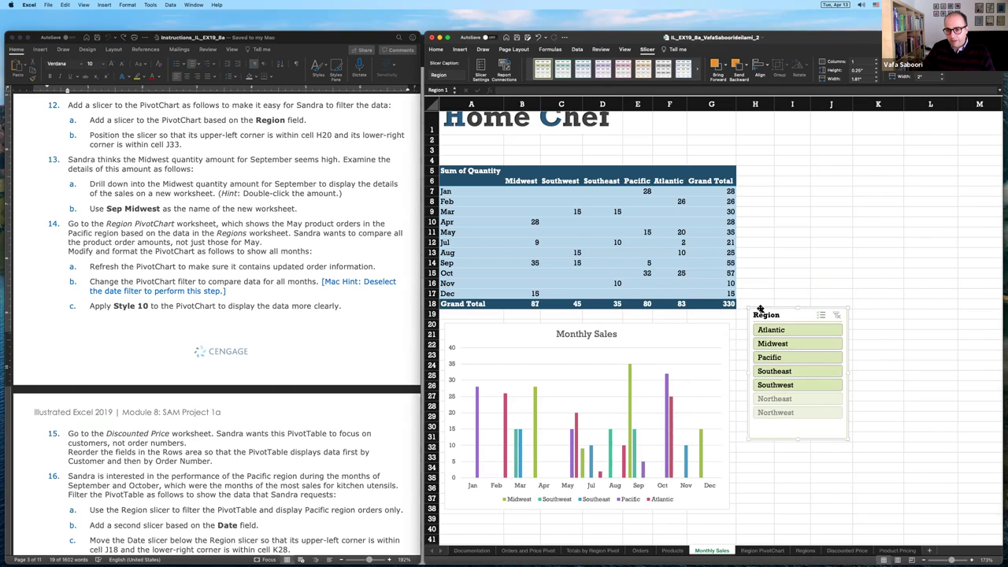
pyautogui.moveTo(776, 315); pyautogui.dragTo(772, 330)
pyautogui.moveTo(840, 454); pyautogui.dragTo(849, 454)
pyautogui.click(836, 465)
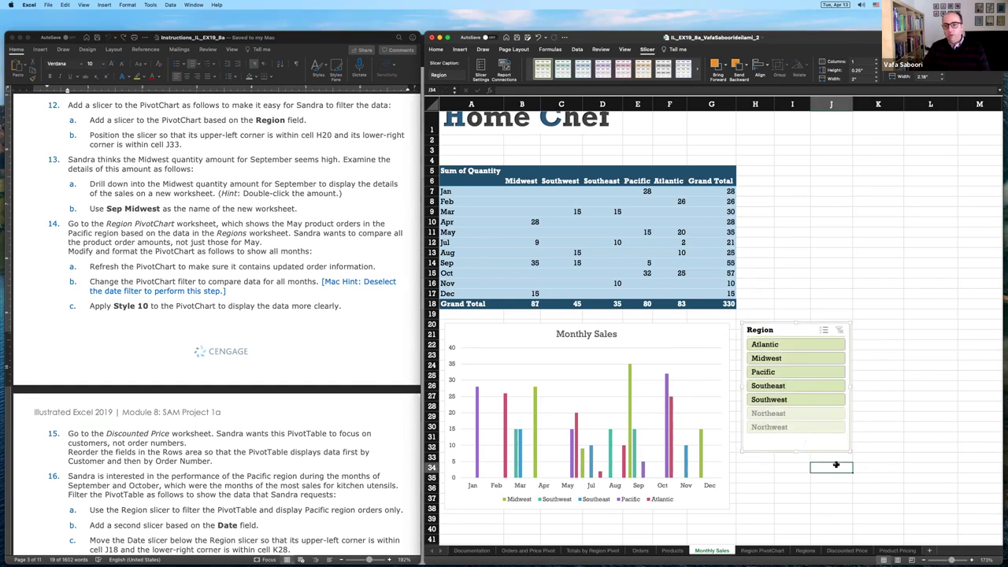
# Step: Try the Region slicer with Atlantic, Midwest and Pacific individually, and with Midwest, Pacific and Southeast combined
pyautogui.scroll(-1, 776, 372)
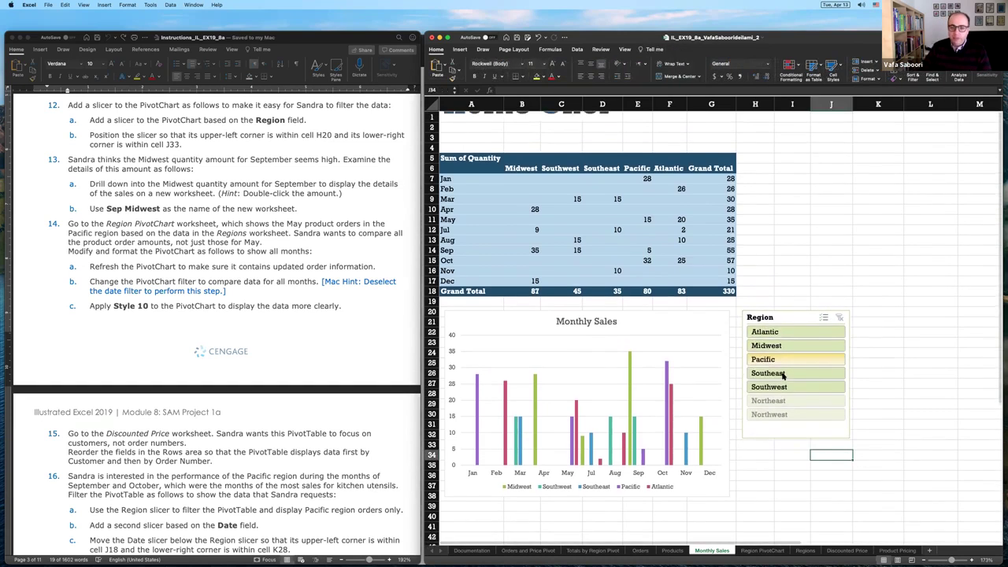
pyautogui.scroll(-1, 782, 375)
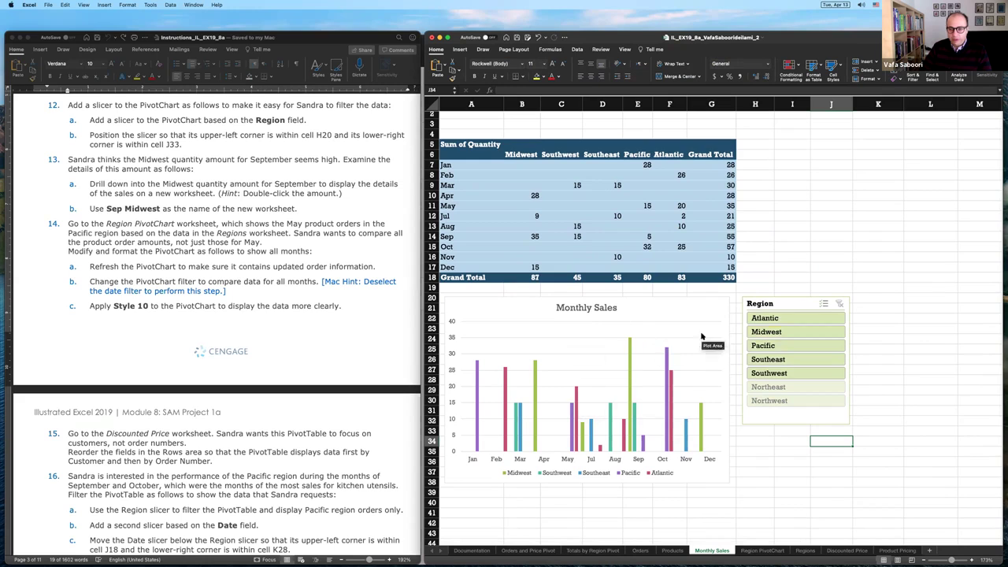
pyautogui.click(773, 319)
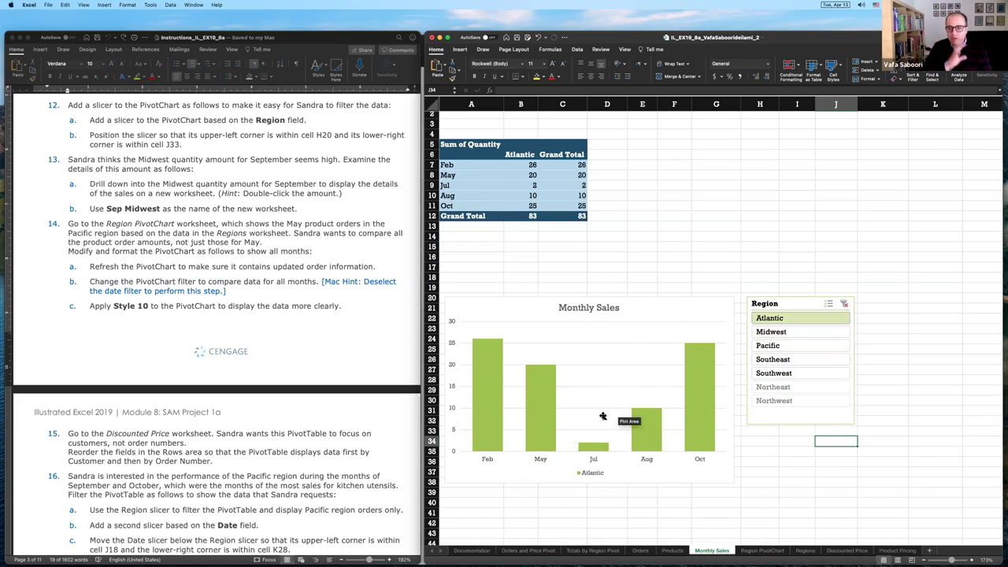
pyautogui.click(771, 331)
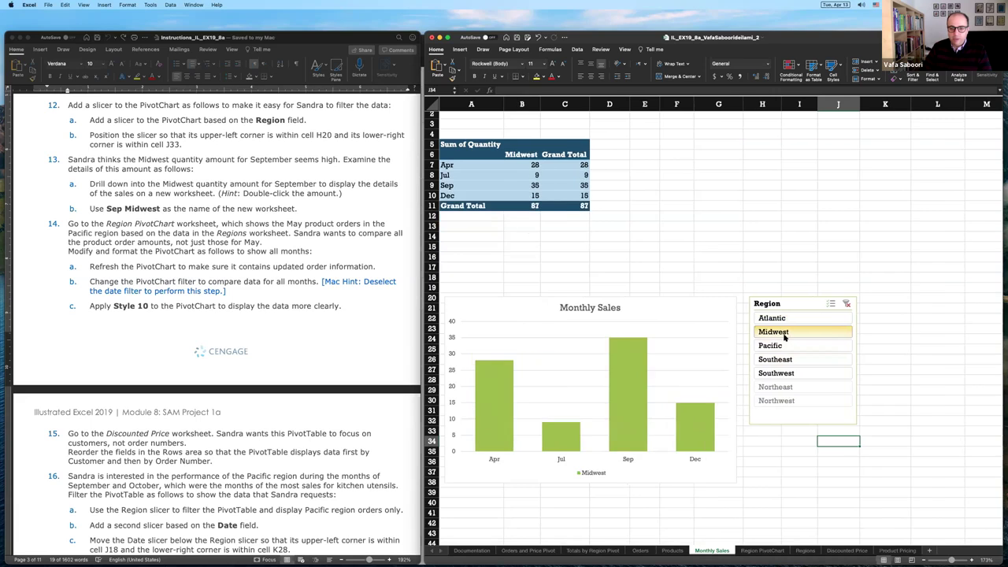
pyautogui.click(782, 344)
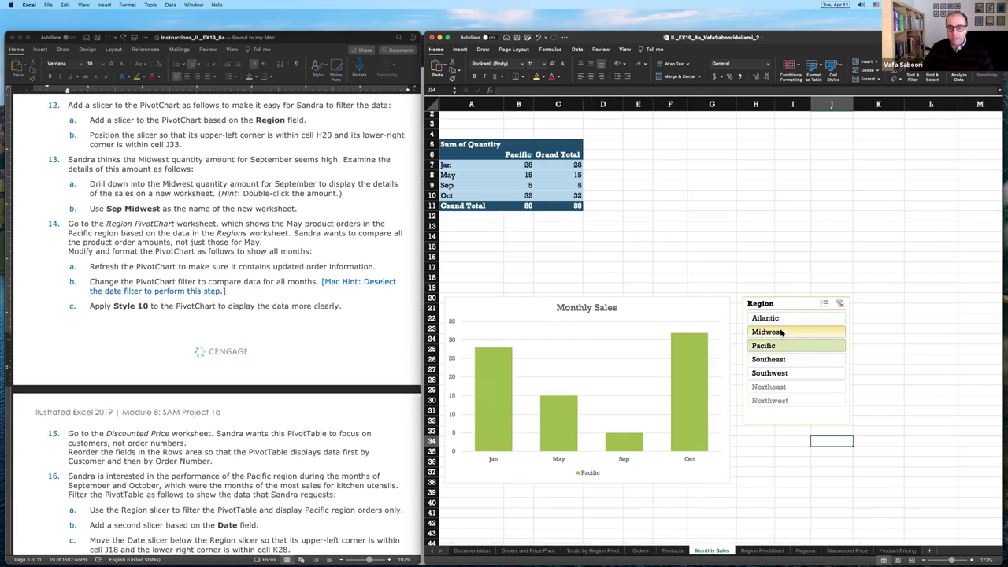
pyautogui.keyDown('super'); pyautogui.click(782, 332); pyautogui.keyUp('super')
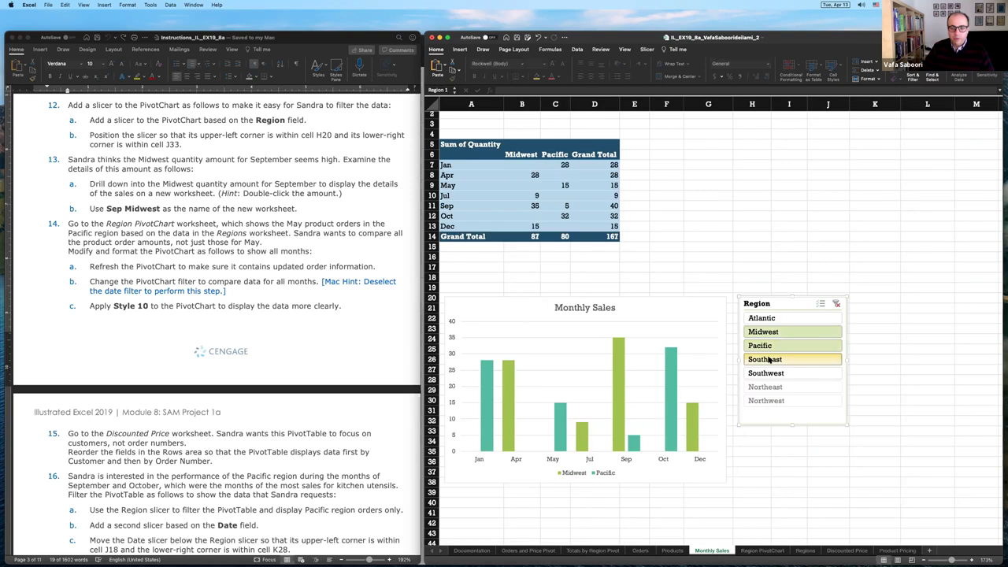
pyautogui.keyDown('super'); pyautogui.click(769, 359); pyautogui.keyUp('super')
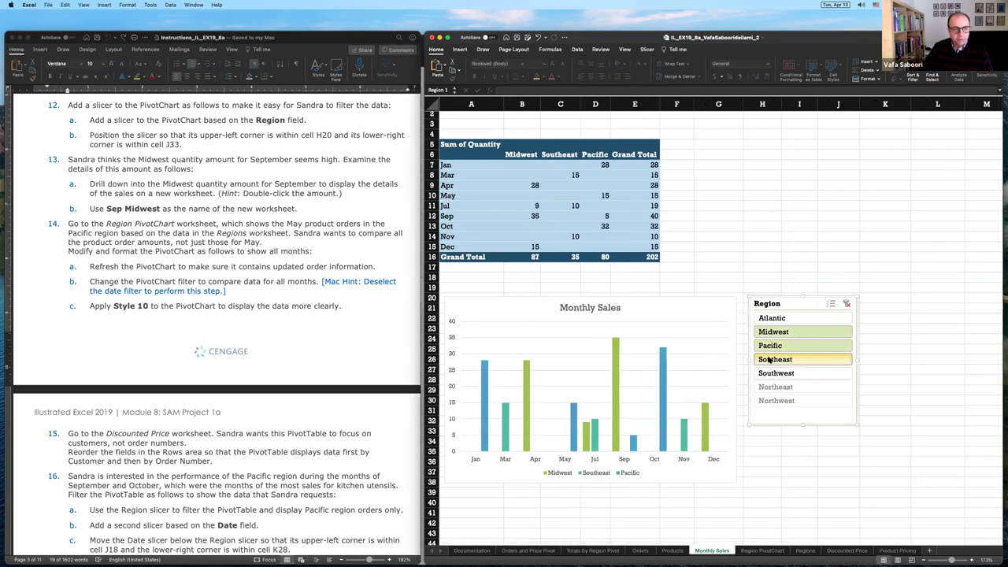
# Step: Undo the Region slicer filters on the Monthly Sales PivotTable and PivotChart
pyautogui.press('super+z')
pyautogui.press('super+z')
pyautogui.press('super+z')
pyautogui.press('super+z')
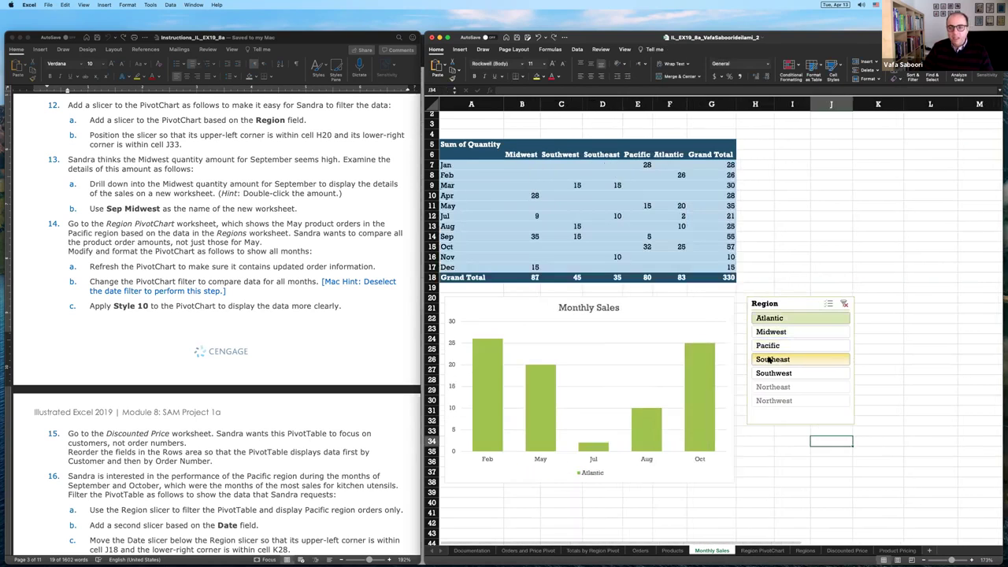
# Step: Drill down into the September Midwest quantity in the Monthly Sales PivotTable to display its details on a new worksheet
pyautogui.click(183, 208)
pyautogui.scroll(-4, 140, 171)
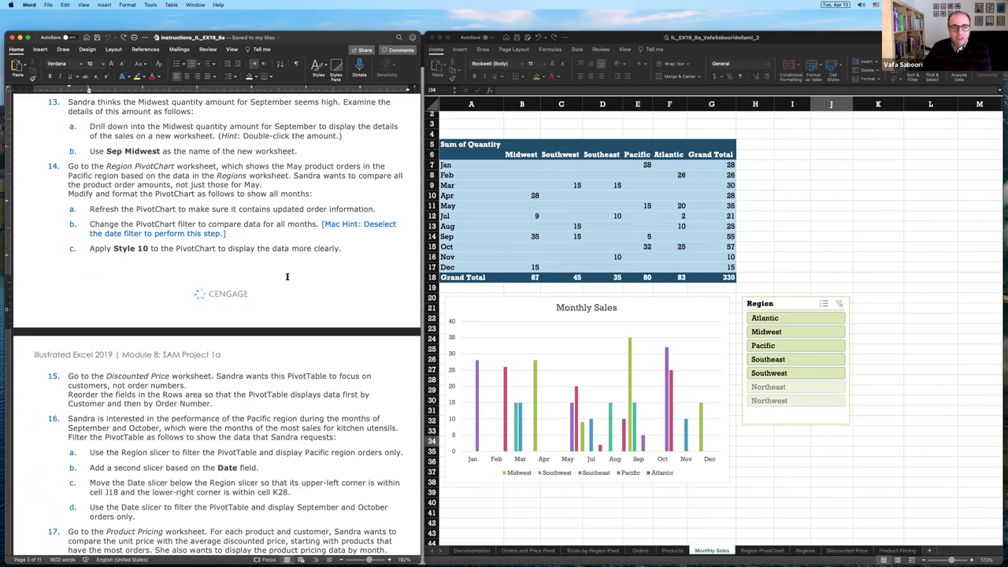
pyautogui.click(448, 236)
pyautogui.click(446, 236)
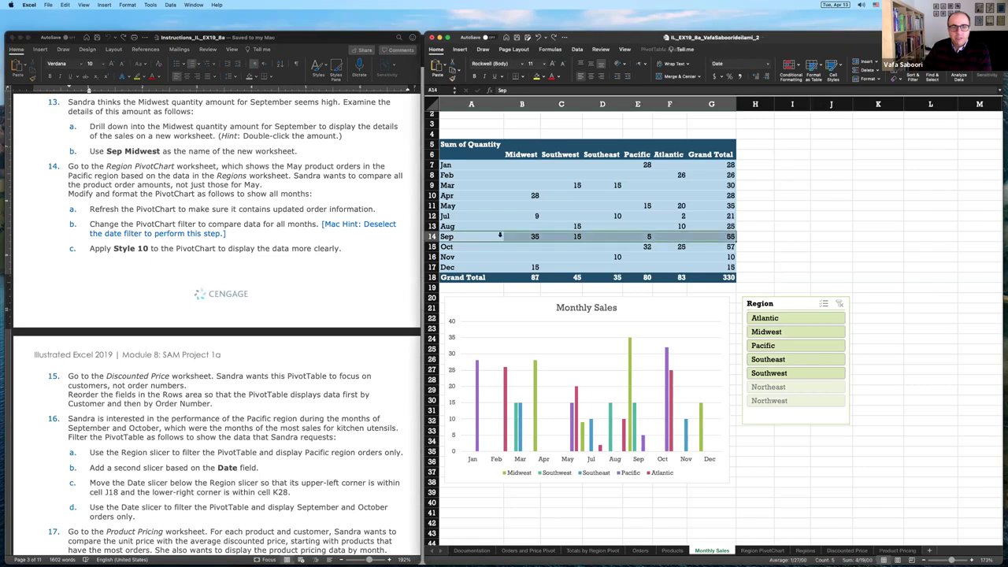
pyautogui.click(523, 150)
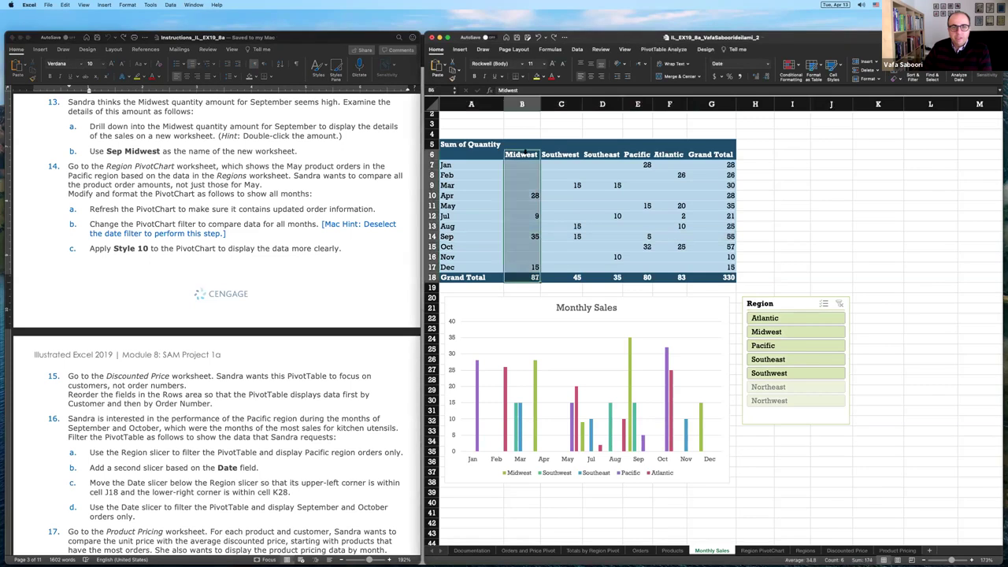
pyautogui.click(526, 236)
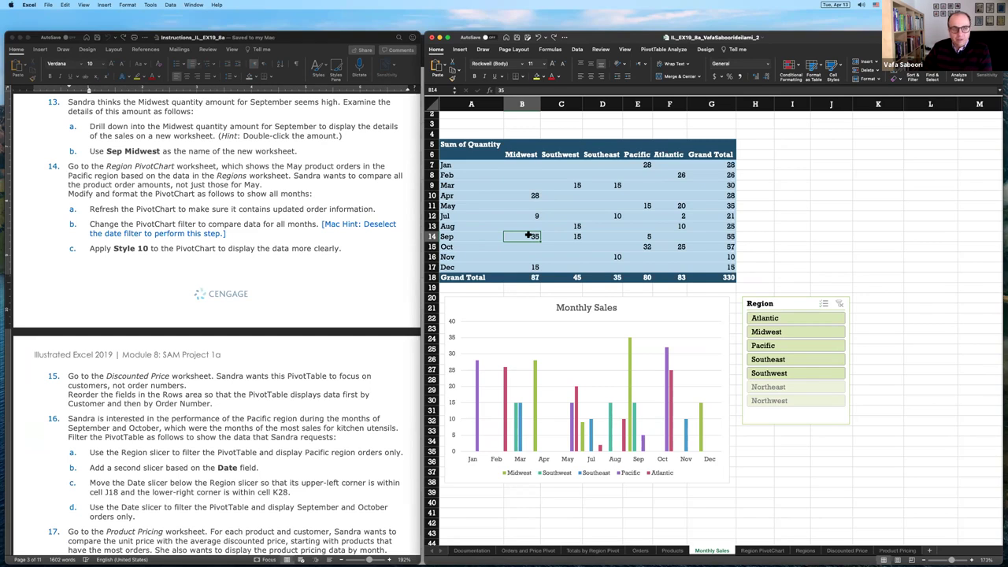
pyautogui.doubleClick(528, 236)
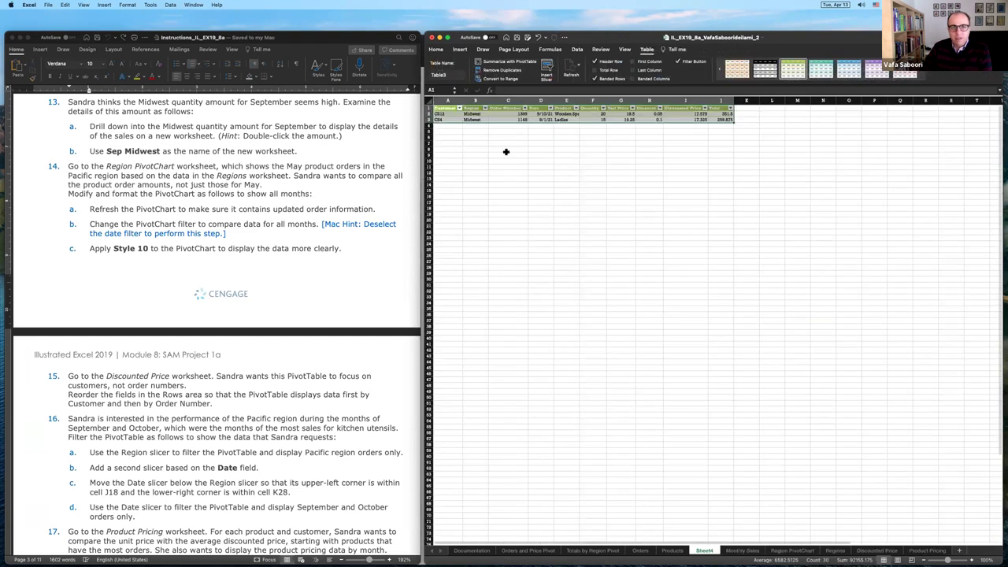
# Step: Rename the new drill-down worksheet as Sep Midwest
pyautogui.scroll(8, 551, 160)
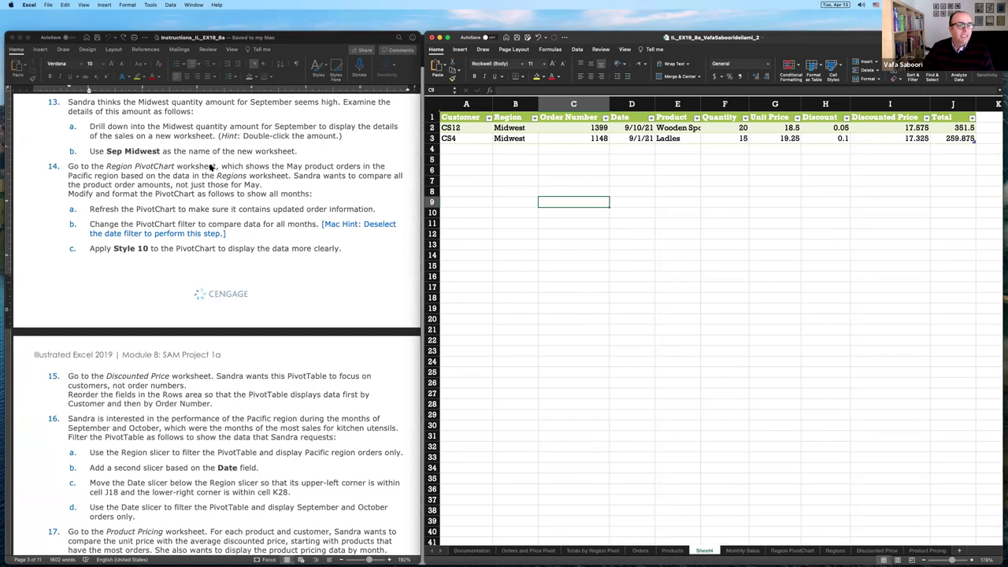
pyautogui.doubleClick(703, 550)
pyautogui.write('Sep')
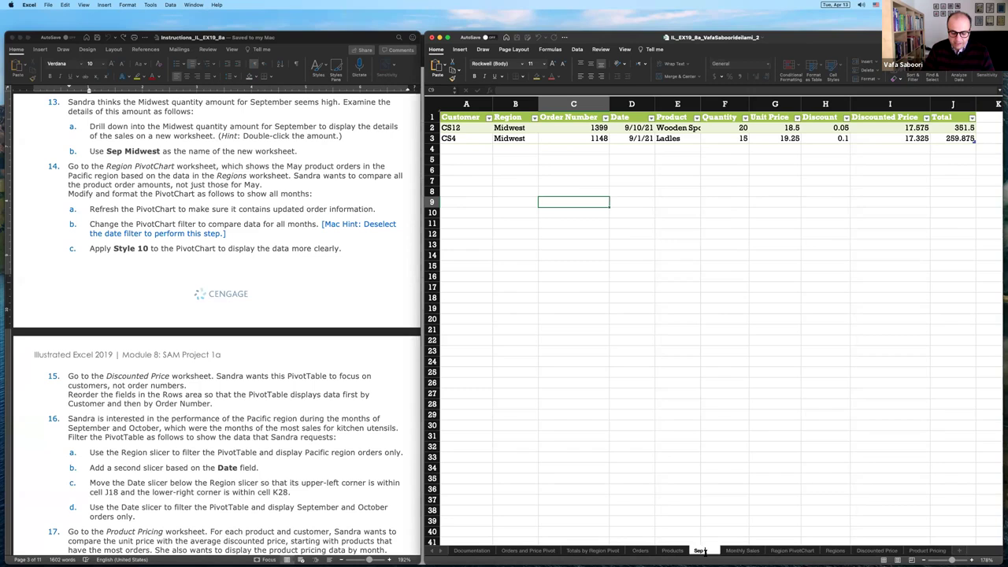
pyautogui.write(' Midwest')
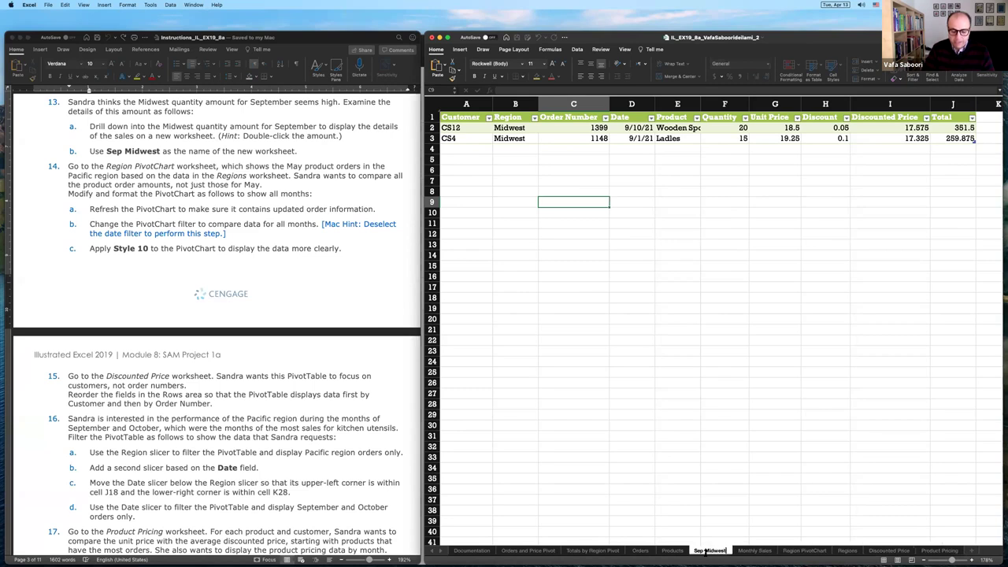
pyautogui.press('Return')
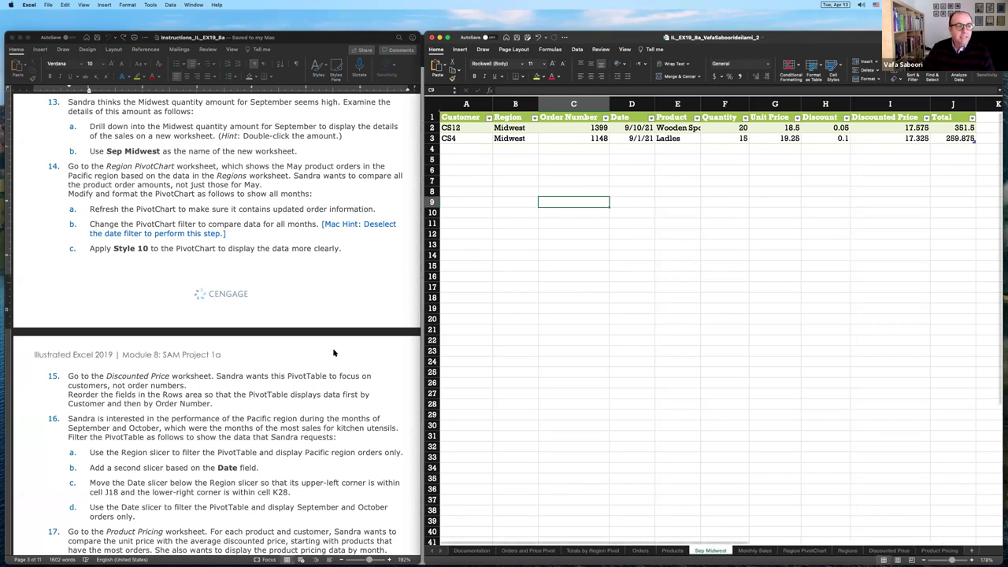
# Step: Go to the Region PivotChart worksheet and refresh the Product Orders per Region PivotChart
pyautogui.scroll(-3, 304, 289)
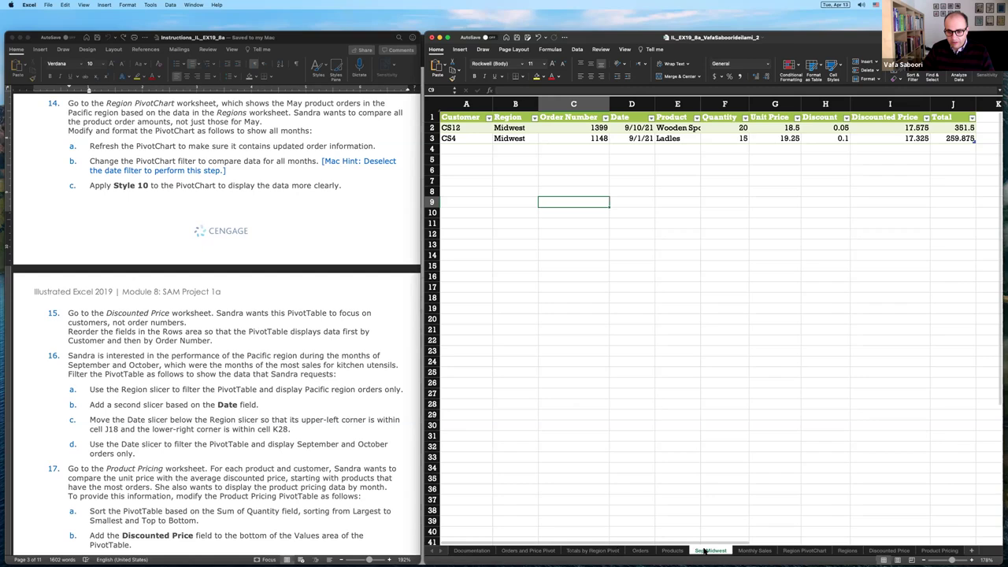
pyautogui.click(804, 551)
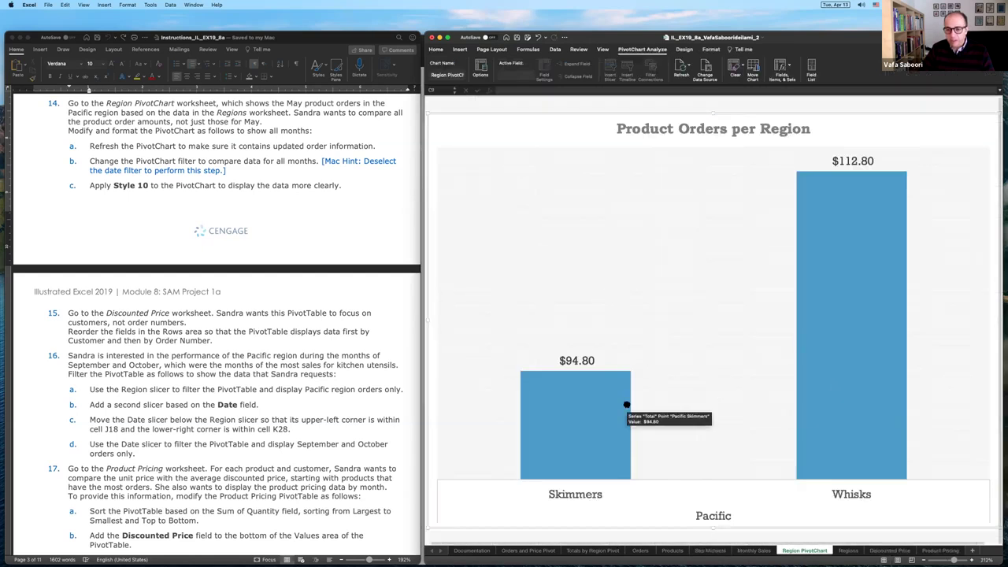
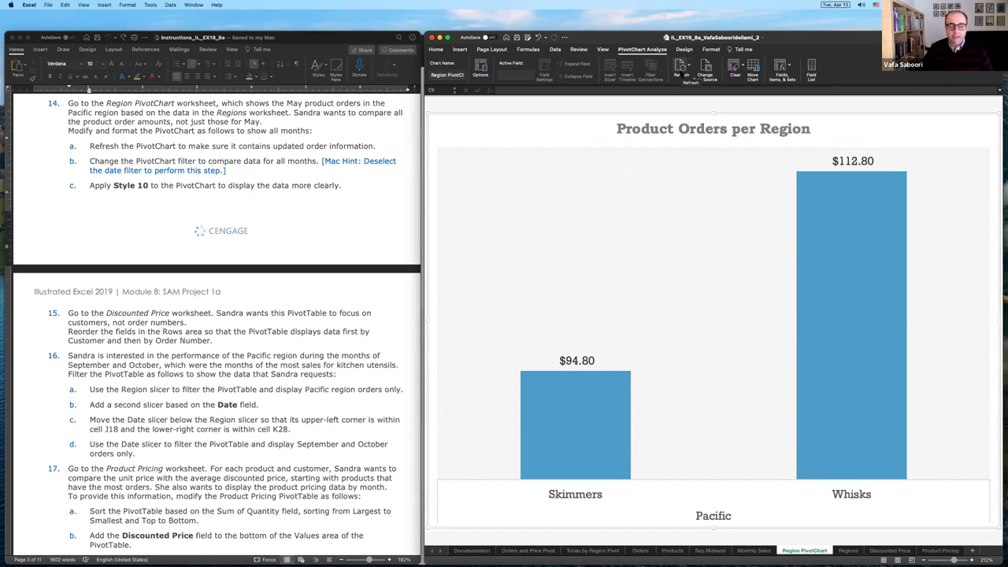
pyautogui.click(682, 74)
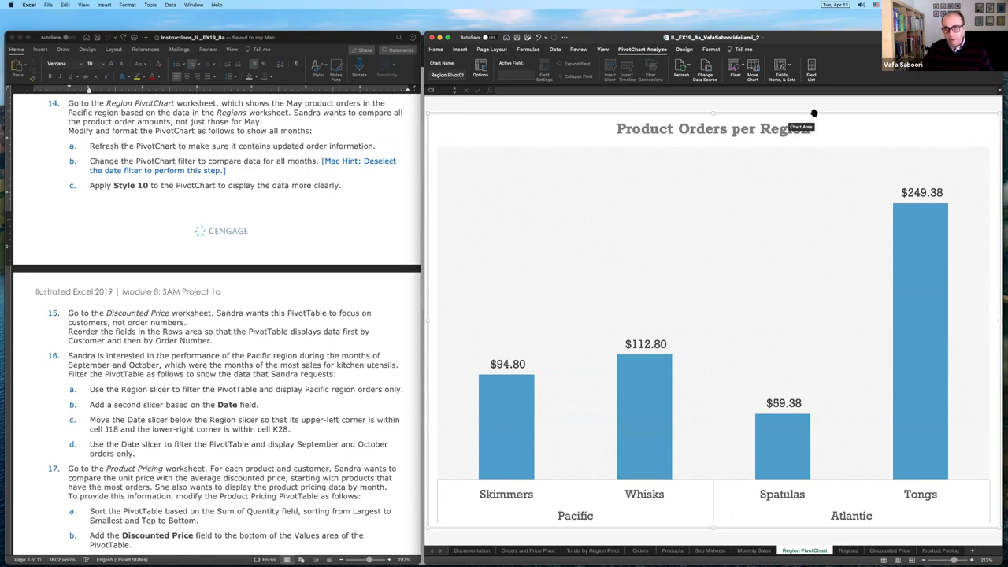
# Step: Set the Date filter of the PivotTable on the Regions worksheet to show all months
pyautogui.click(811, 69)
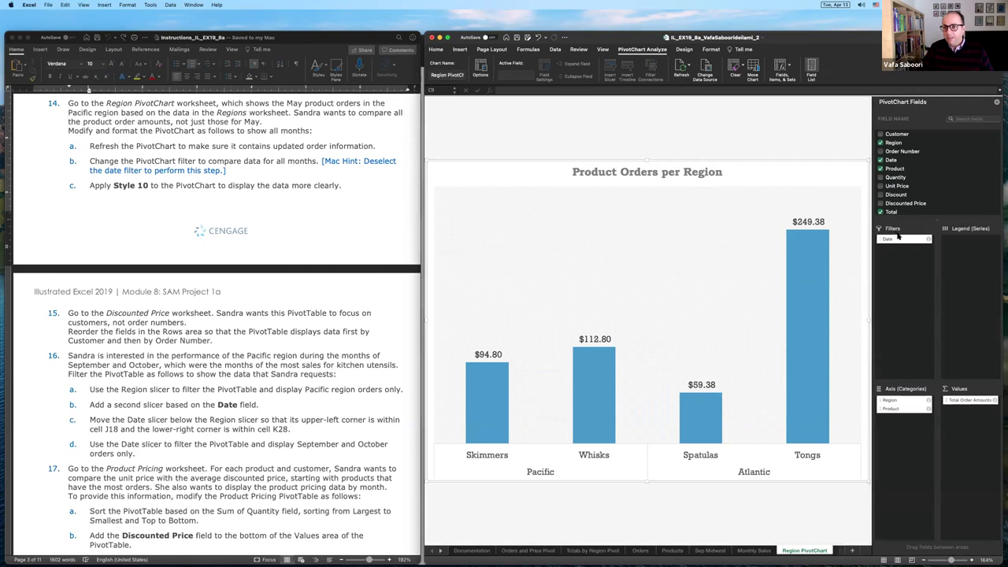
pyautogui.moveTo(893, 244); pyautogui.dragTo(680, 392)
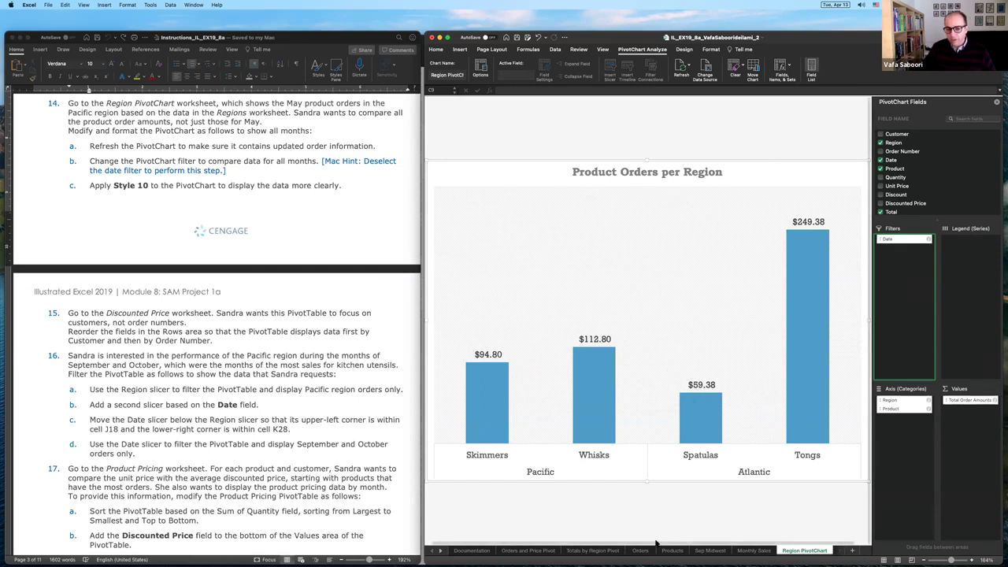
pyautogui.click(440, 551)
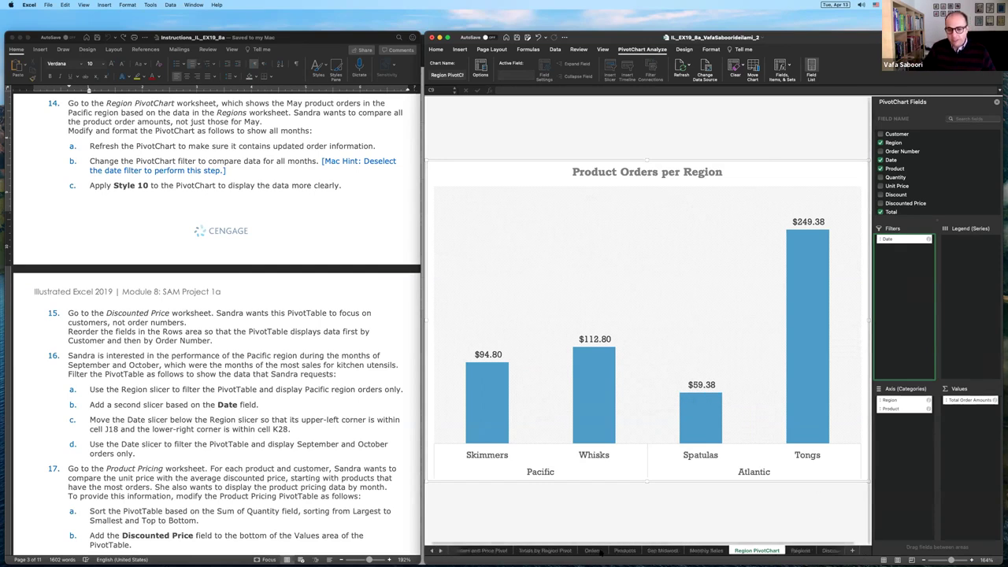
pyautogui.click(797, 551)
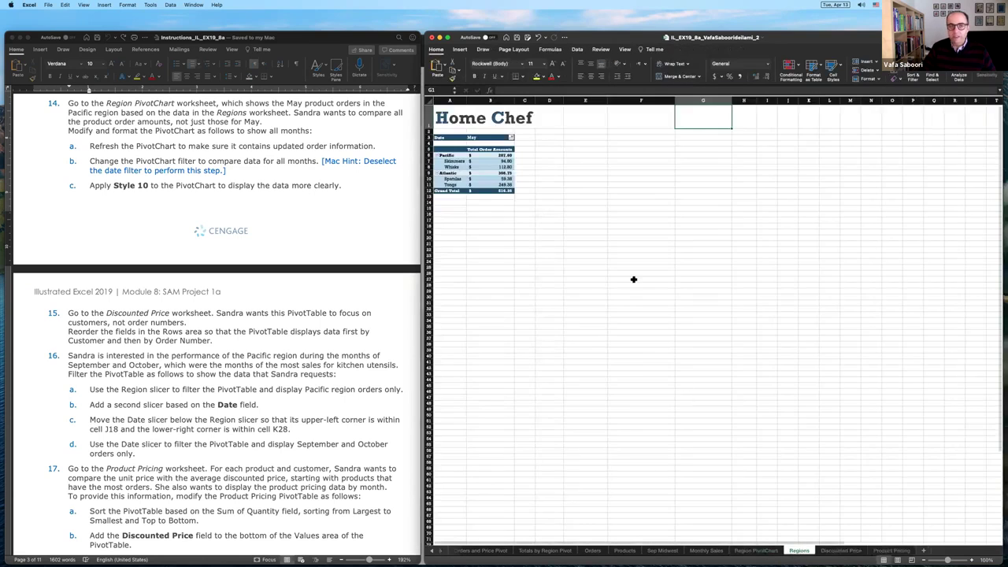
pyautogui.scroll(5, 547, 230)
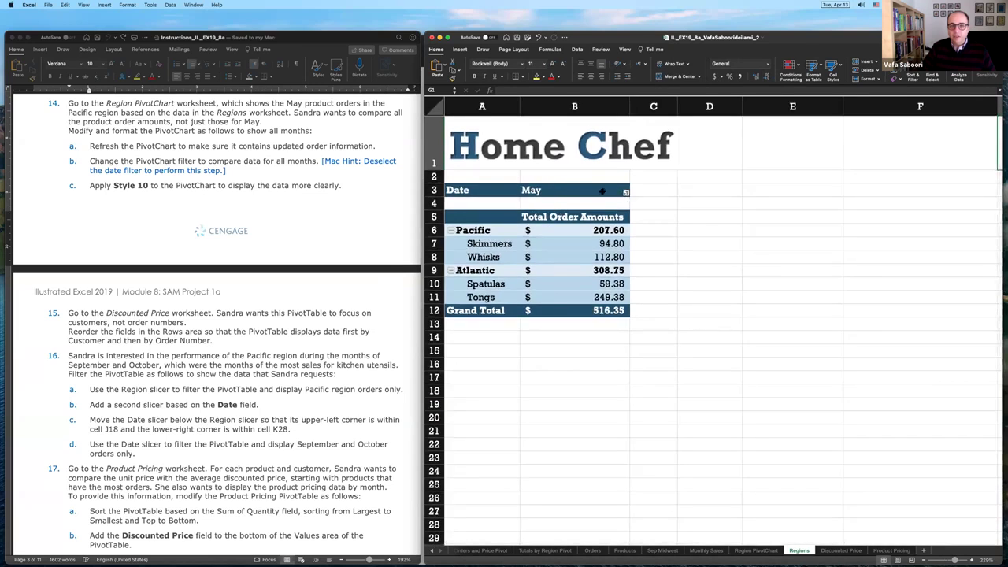
pyautogui.click(531, 190)
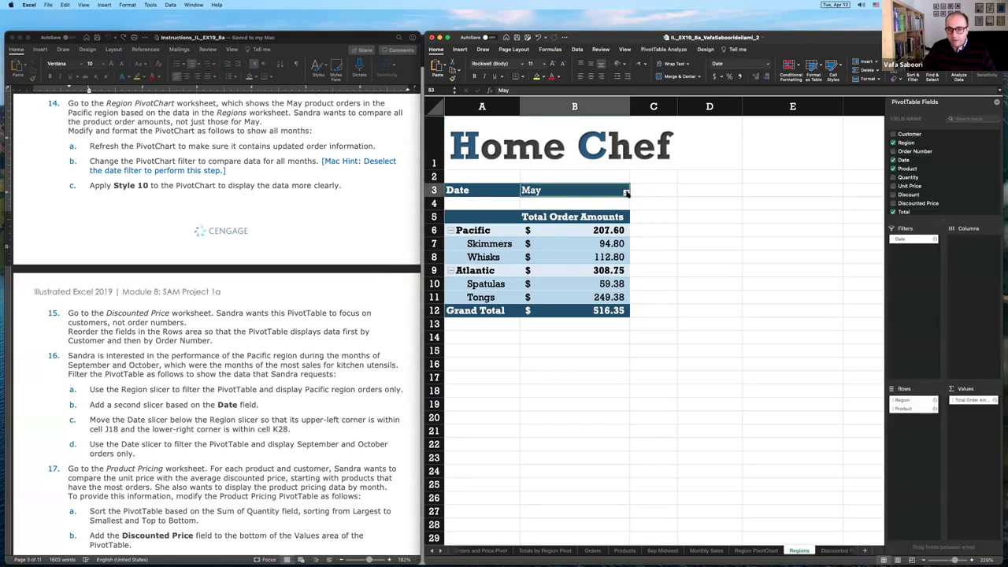
pyautogui.click(626, 192)
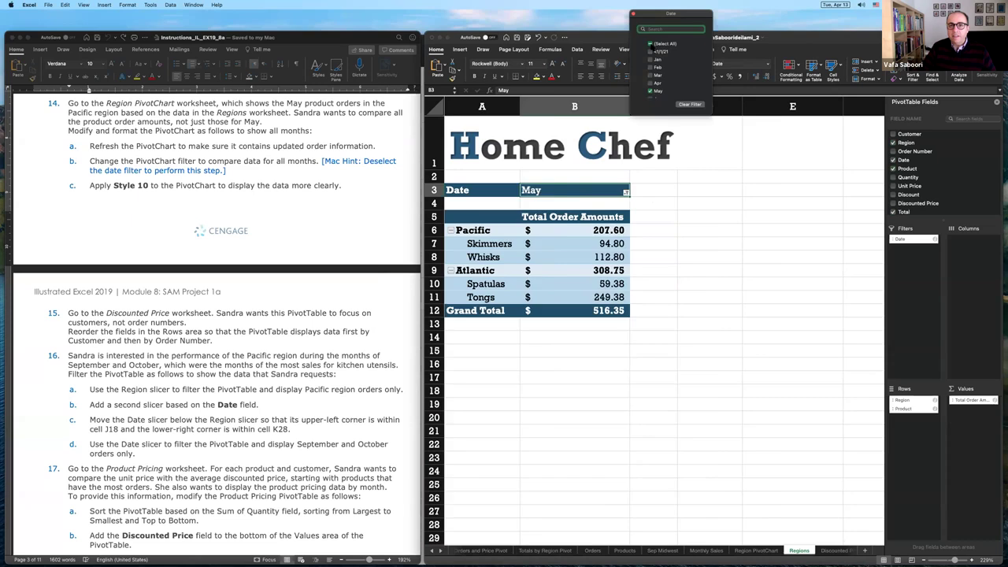
pyautogui.click(652, 44)
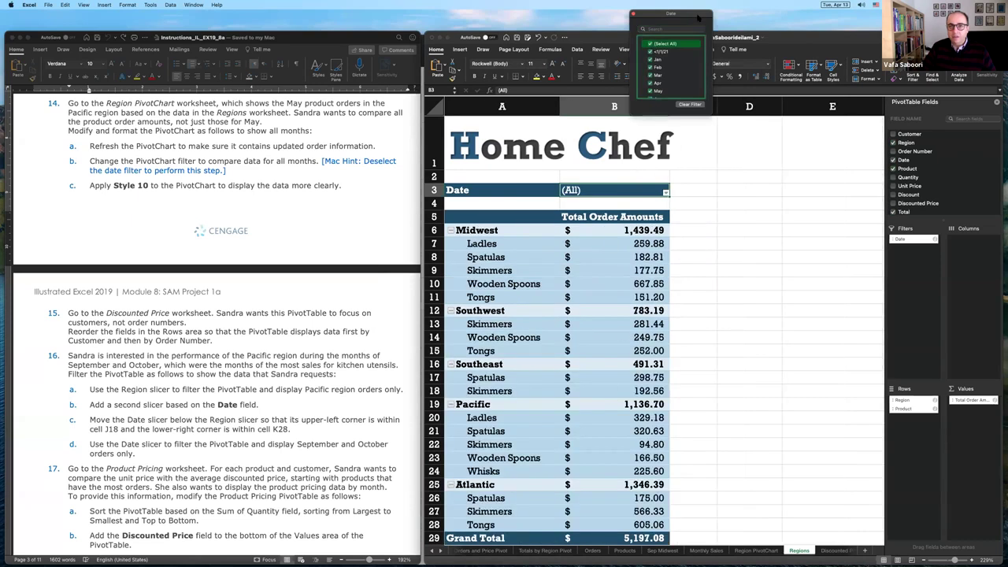
pyautogui.moveTo(698, 17); pyautogui.dragTo(739, 82)
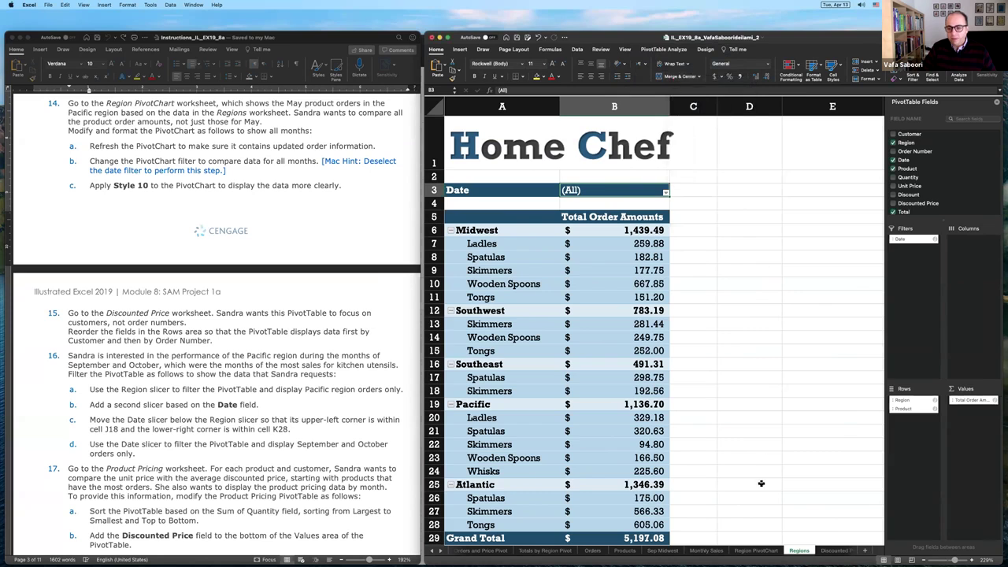
# Step: Return to the Region PivotChart worksheet, hide the field list and apply Style 10 to the PivotChart
pyautogui.click(755, 550)
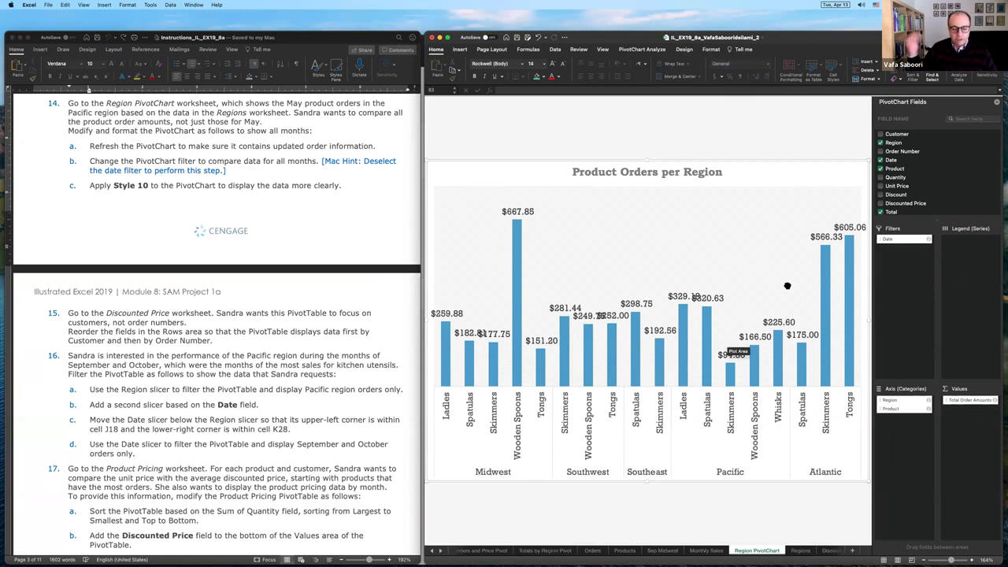
pyautogui.click(130, 186)
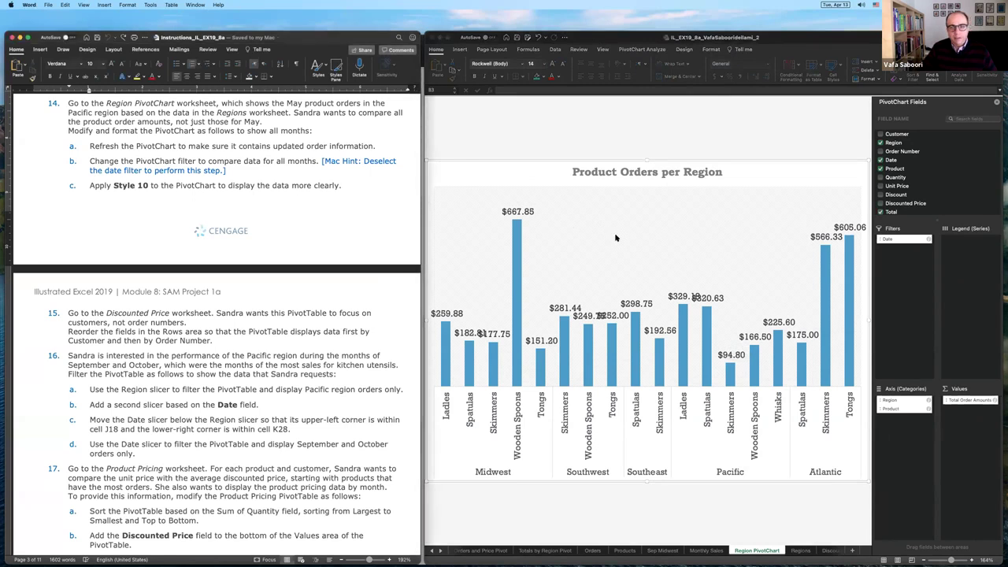
pyautogui.click(996, 103)
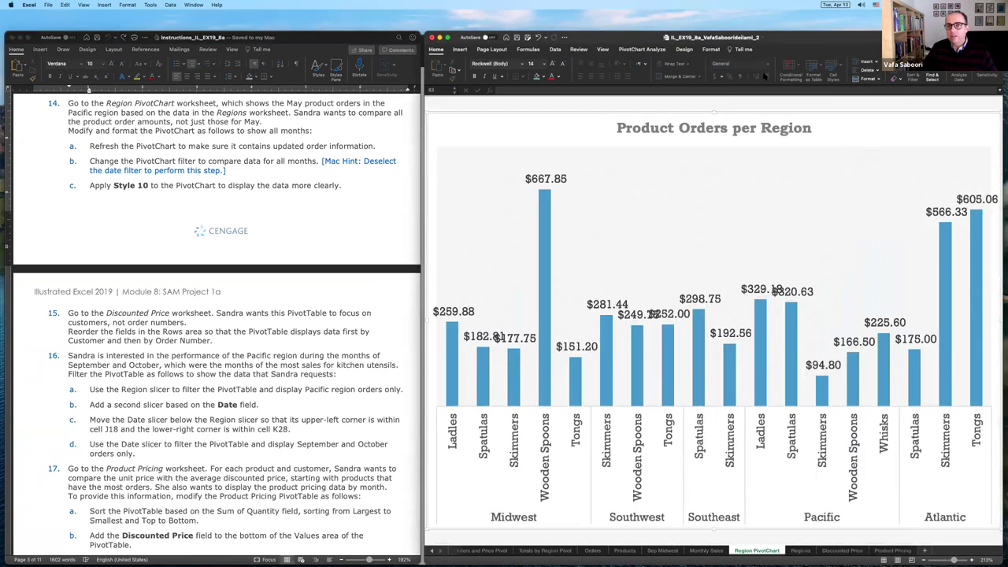
pyautogui.click(685, 49)
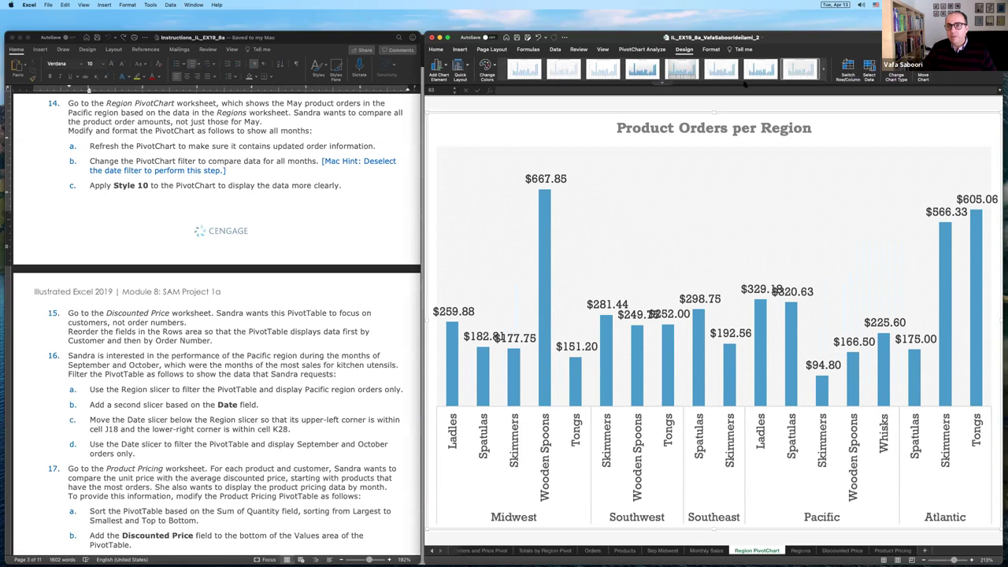
pyautogui.click(665, 85)
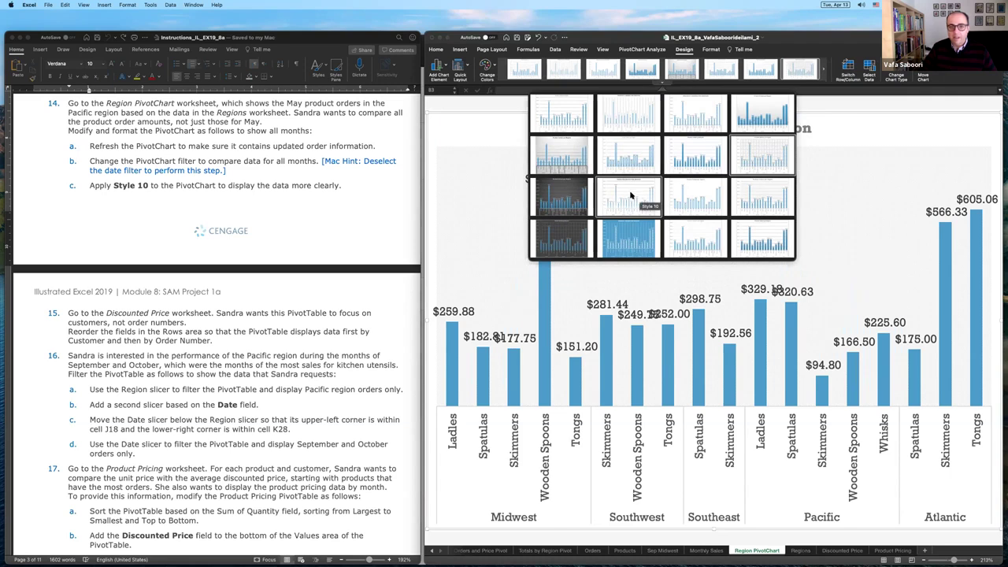
pyautogui.click(630, 194)
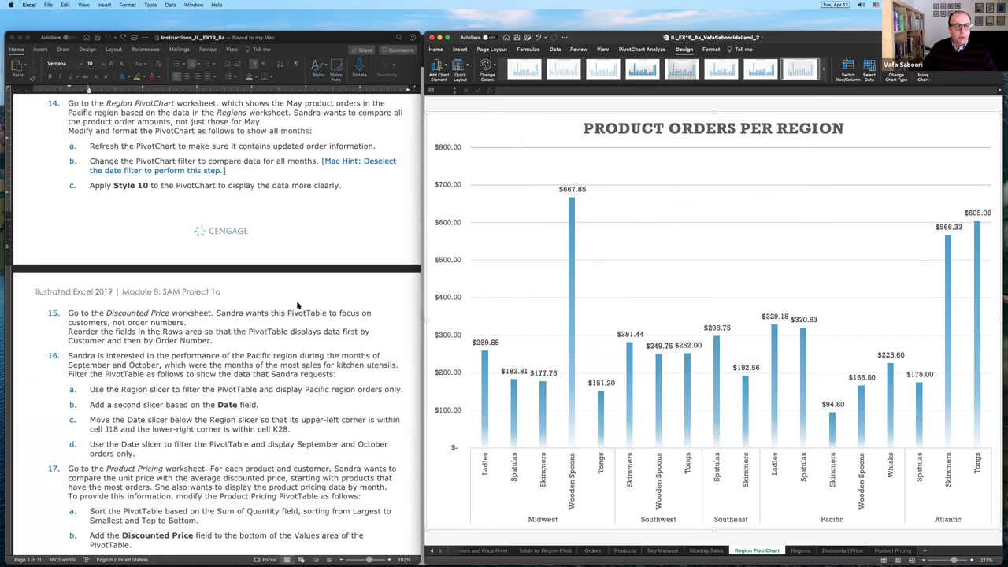
# Step: Read the instructions for task 15 and go to the Discounted Price worksheet
pyautogui.scroll(-5, 144, 286)
pyautogui.scroll(-3, 143, 287)
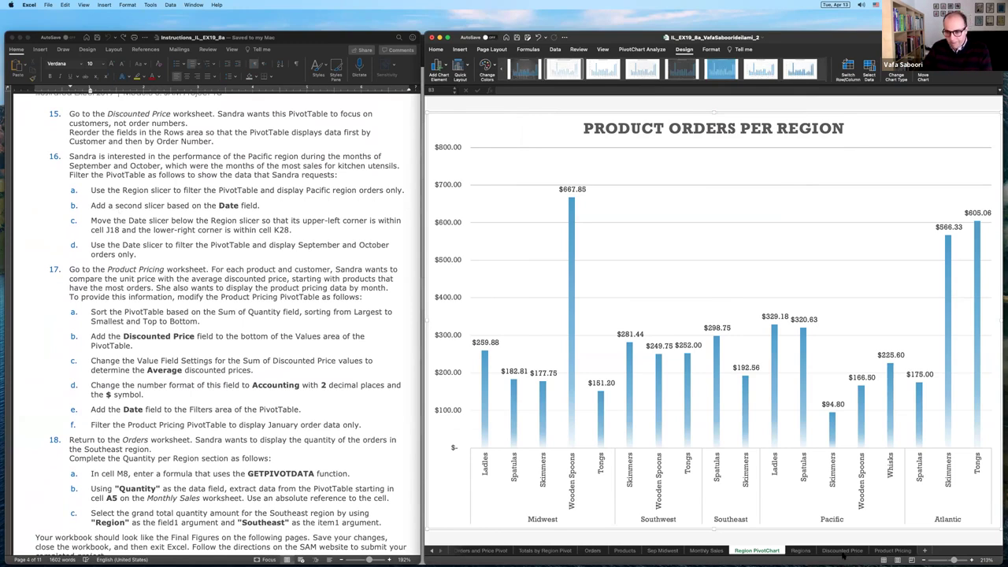
pyautogui.click(842, 551)
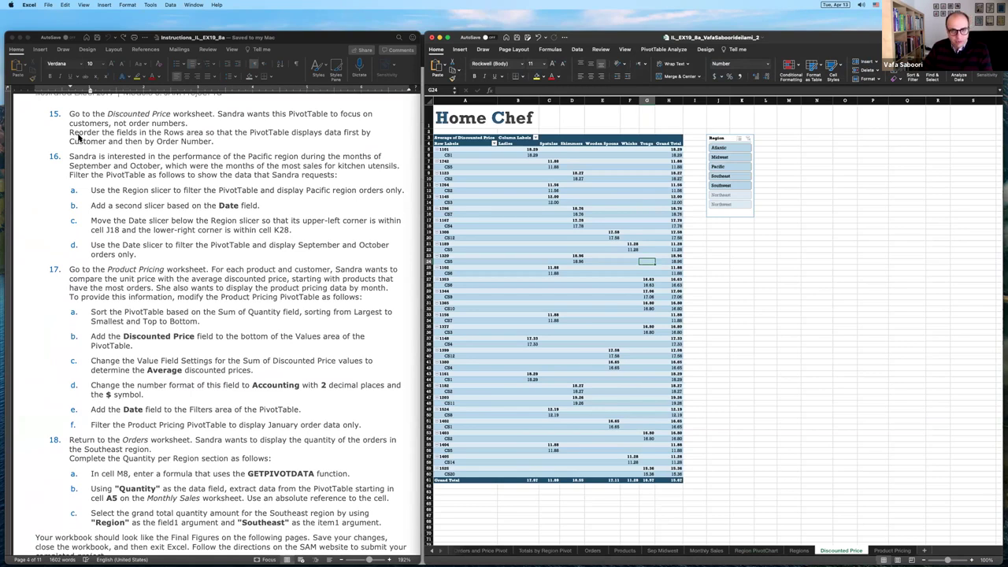
pyautogui.scroll(5, 468, 175)
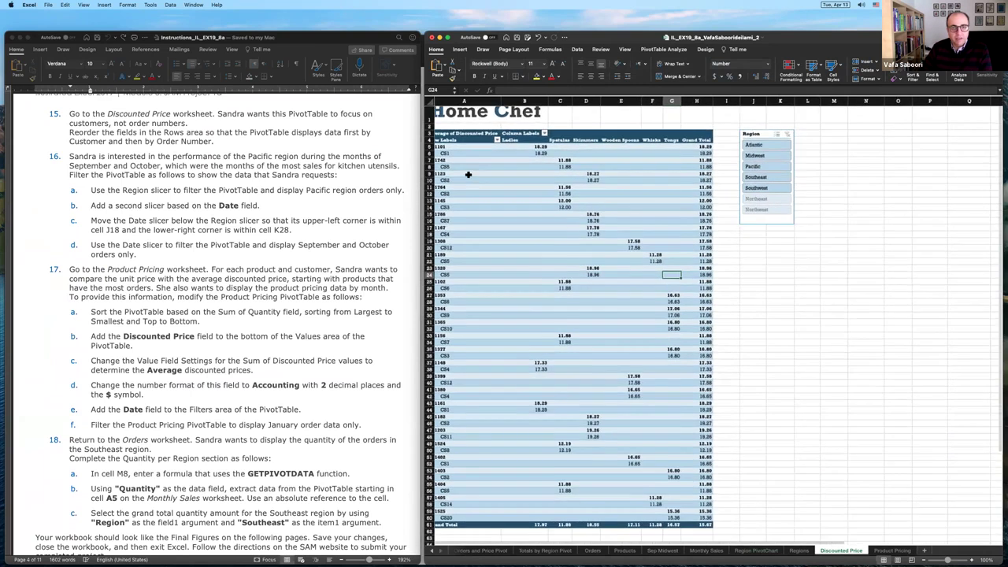
pyautogui.scroll(1, 453, 178)
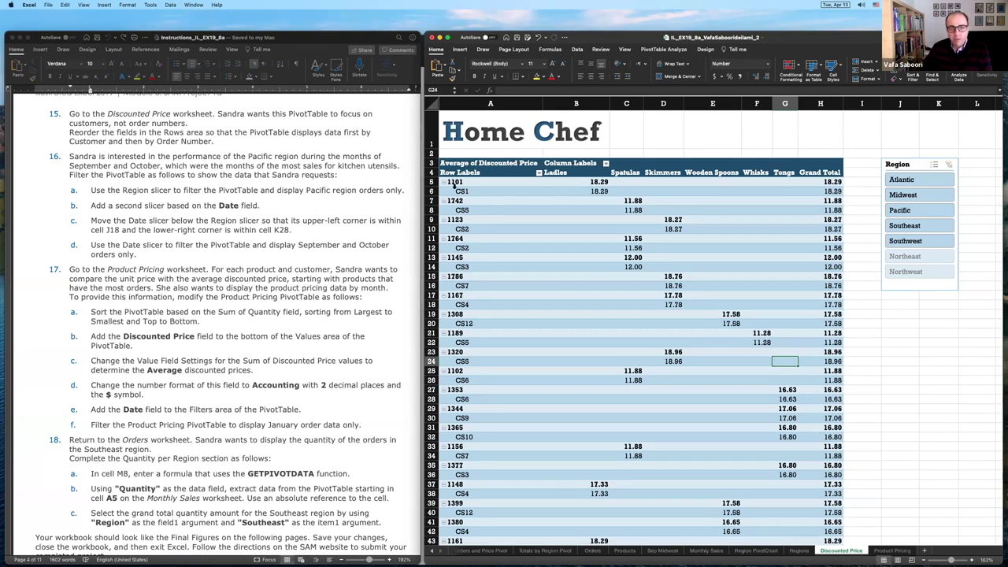
# Step: Display the PivotTable field list and reorder the Rows area so that Customer comes before Order Number
pyautogui.click(604, 308)
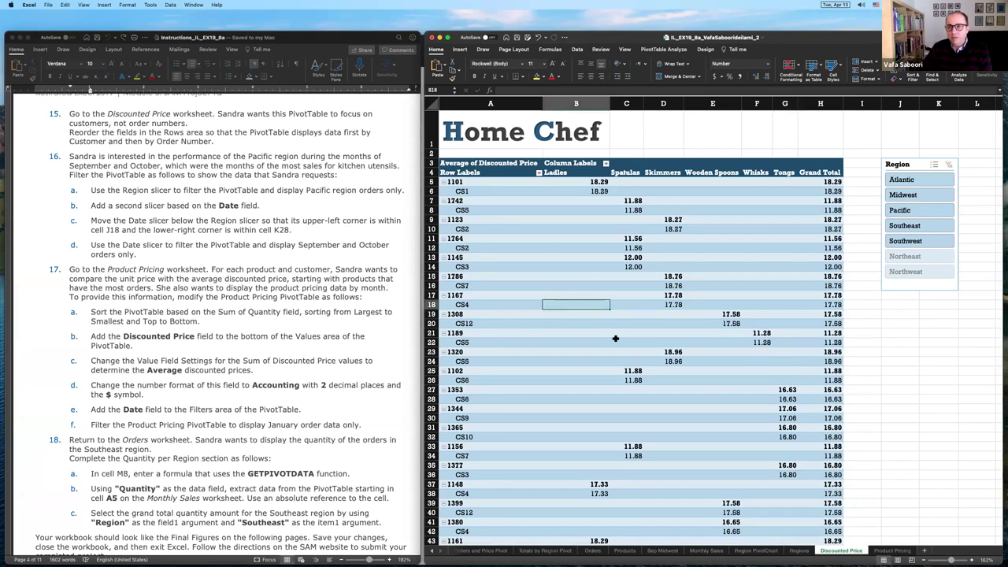
pyautogui.click(670, 49)
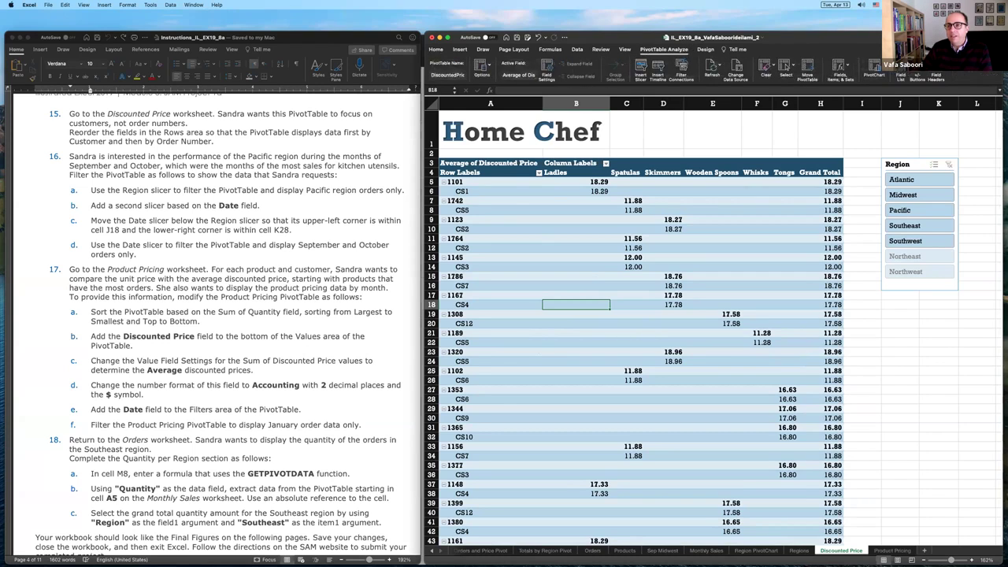
pyautogui.click(901, 75)
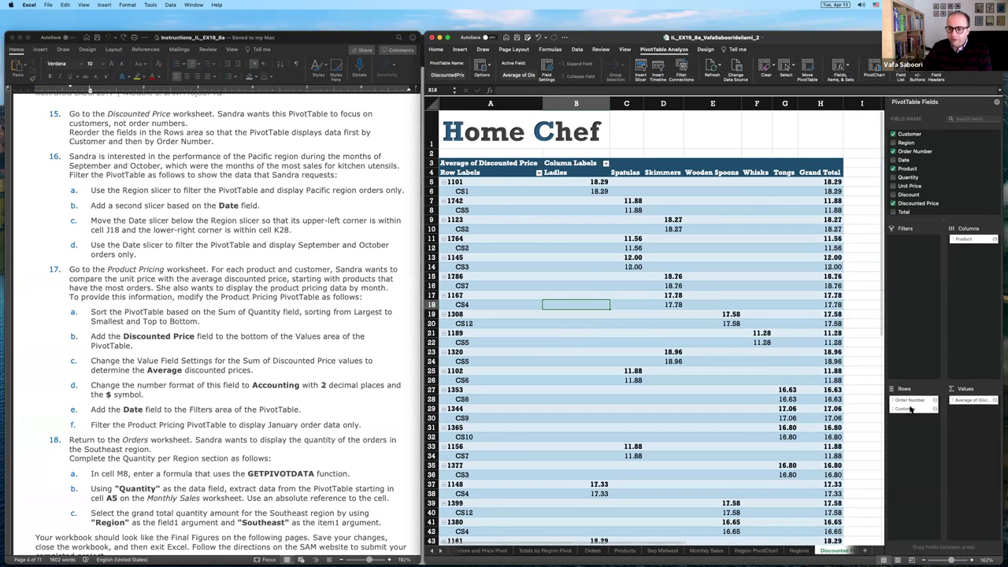
pyautogui.moveTo(907, 410); pyautogui.dragTo(912, 404)
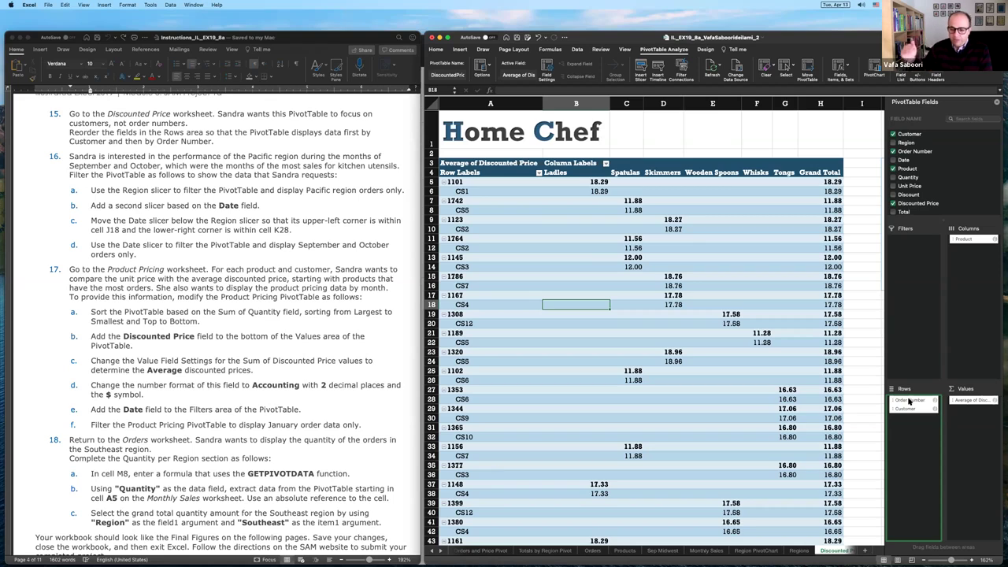
pyautogui.click(903, 411)
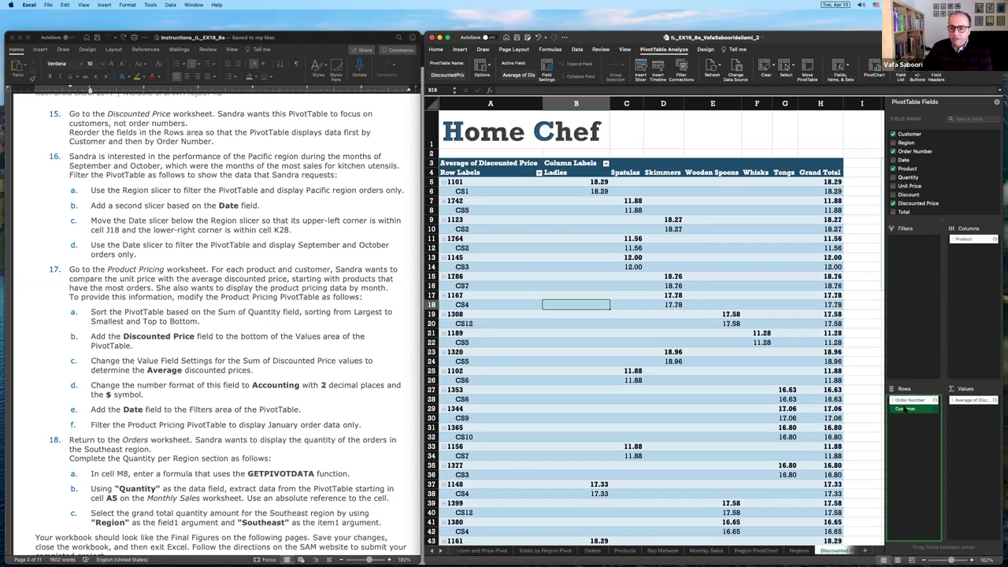
pyautogui.click(903, 423)
pyautogui.moveTo(904, 402); pyautogui.dragTo(906, 400)
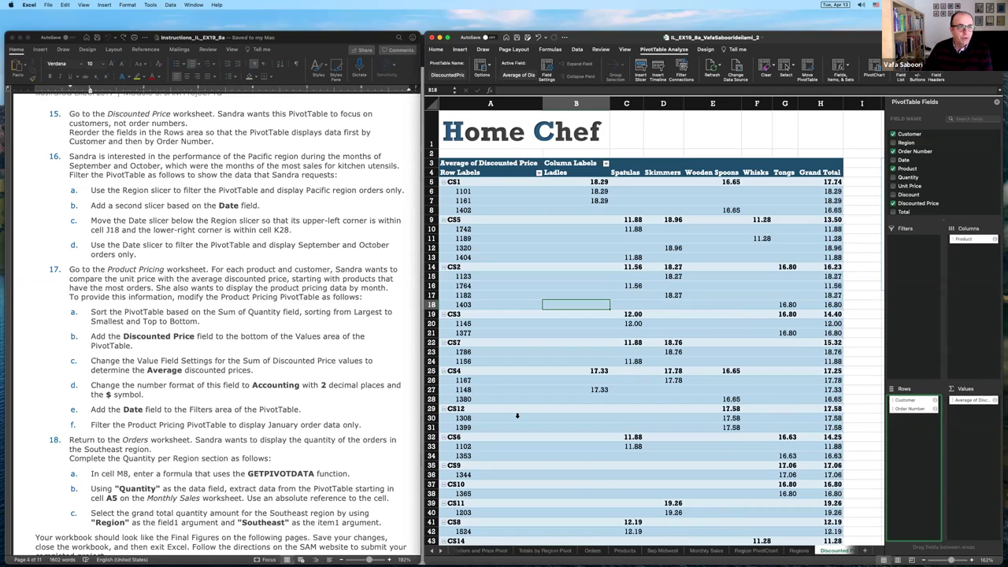
# Step: Hide the field list and use the Region slicer to filter the PivotTable to Pacific orders only
pyautogui.click(167, 175)
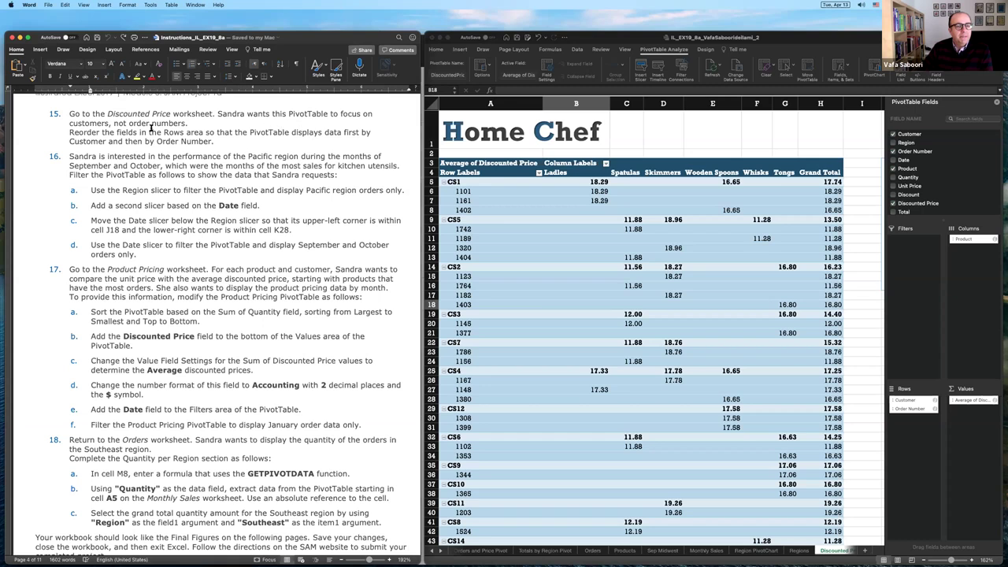
pyautogui.scroll(-3, 84, 156)
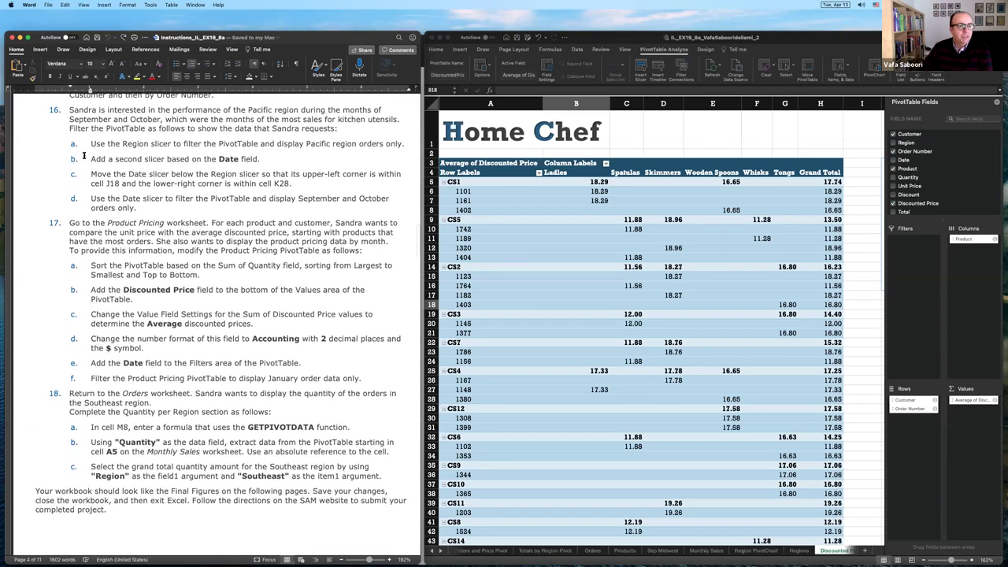
pyautogui.scroll(-1, 83, 156)
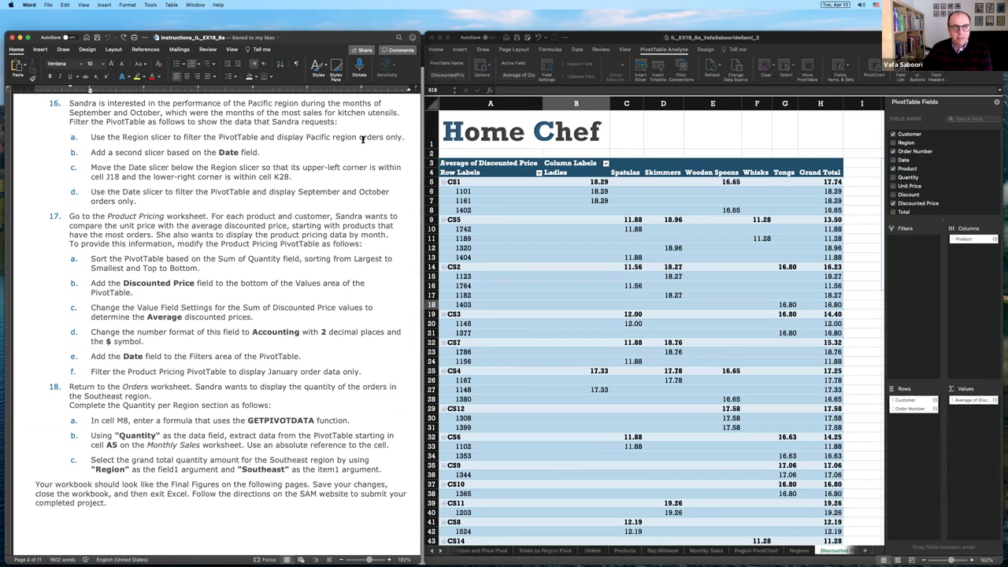
pyautogui.click(996, 104)
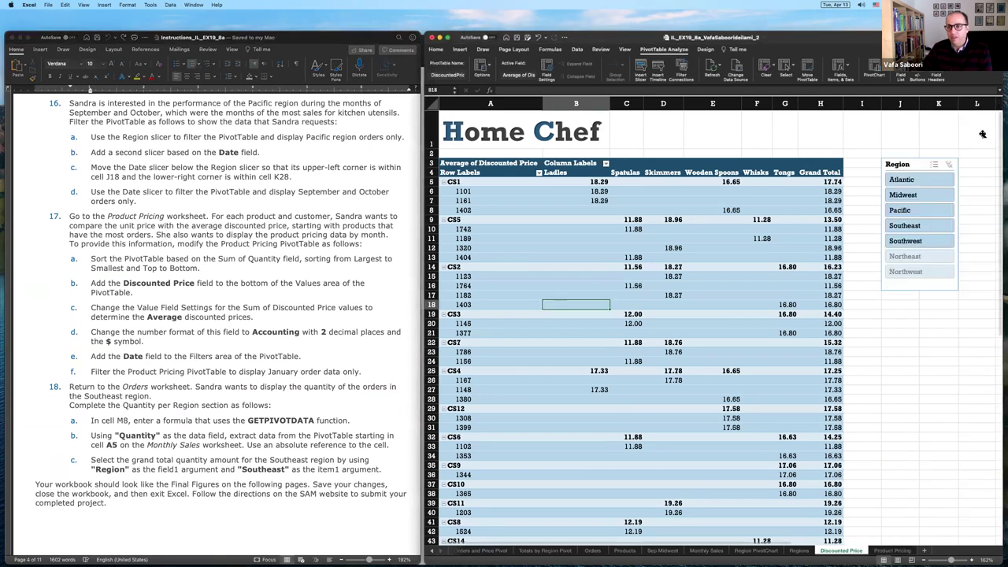
pyautogui.click(905, 211)
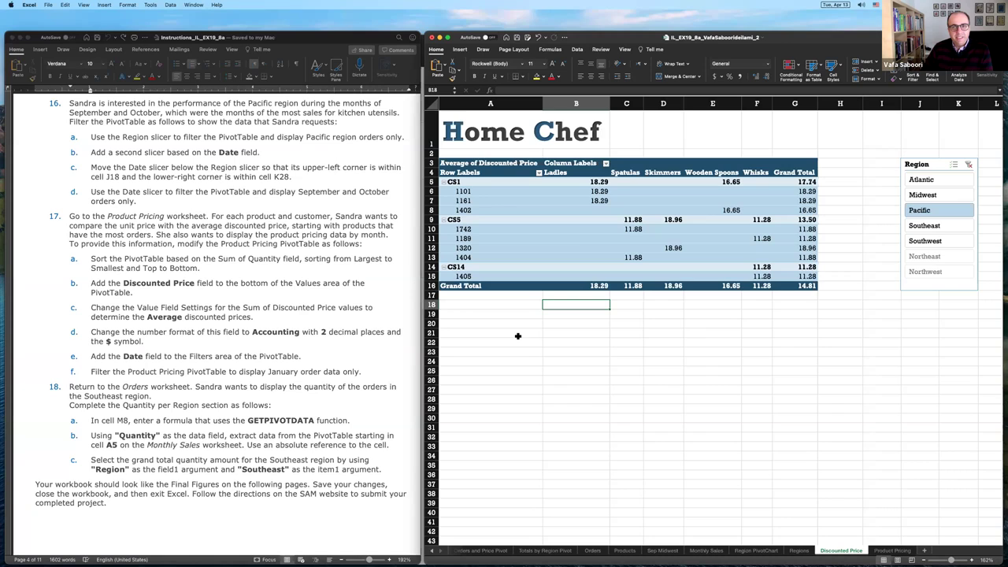
# Step: Insert a second slicer for the PivotTable based on the Date field
pyautogui.click(597, 248)
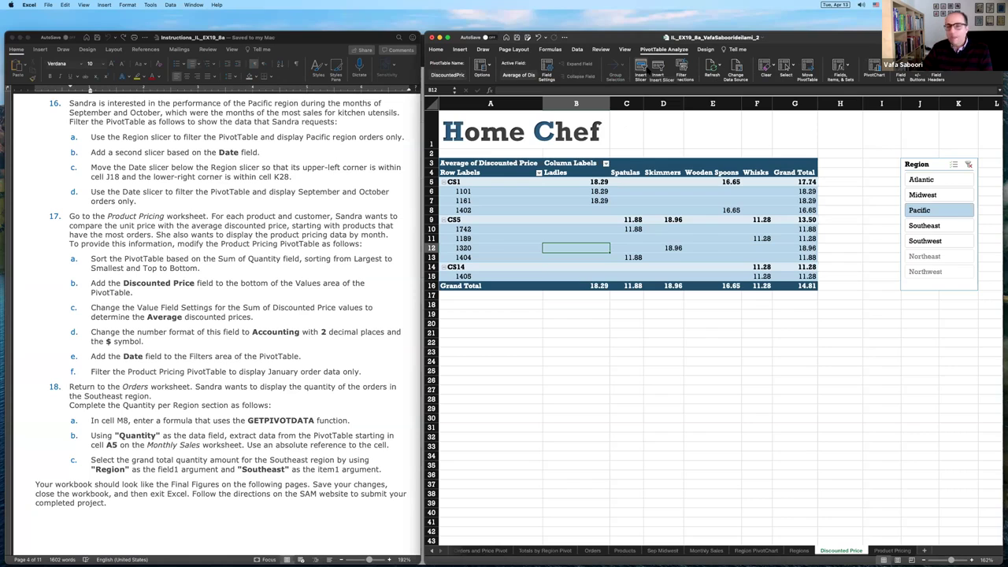
pyautogui.click(642, 68)
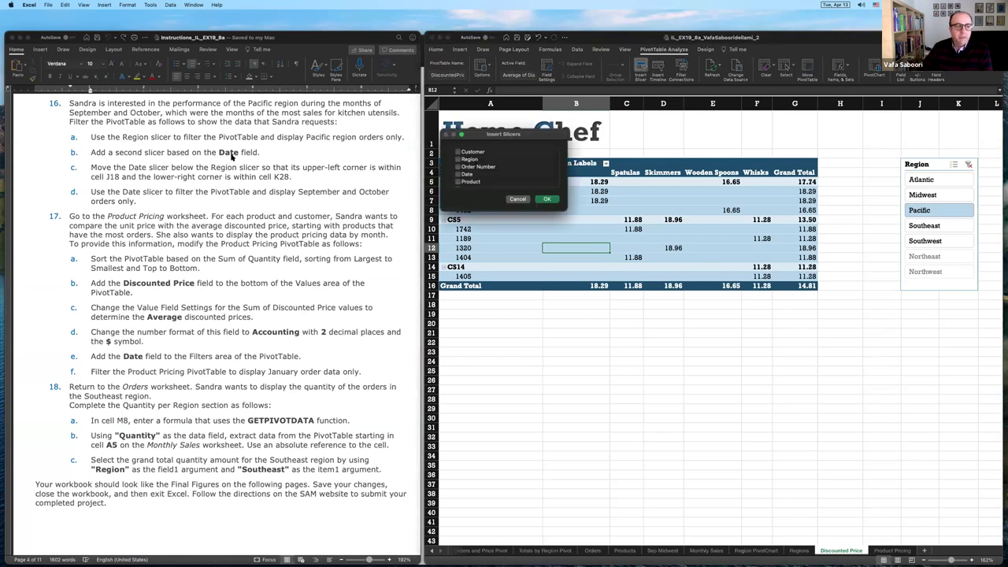
pyautogui.scroll(-2, 511, 176)
pyautogui.scroll(-1, 510, 177)
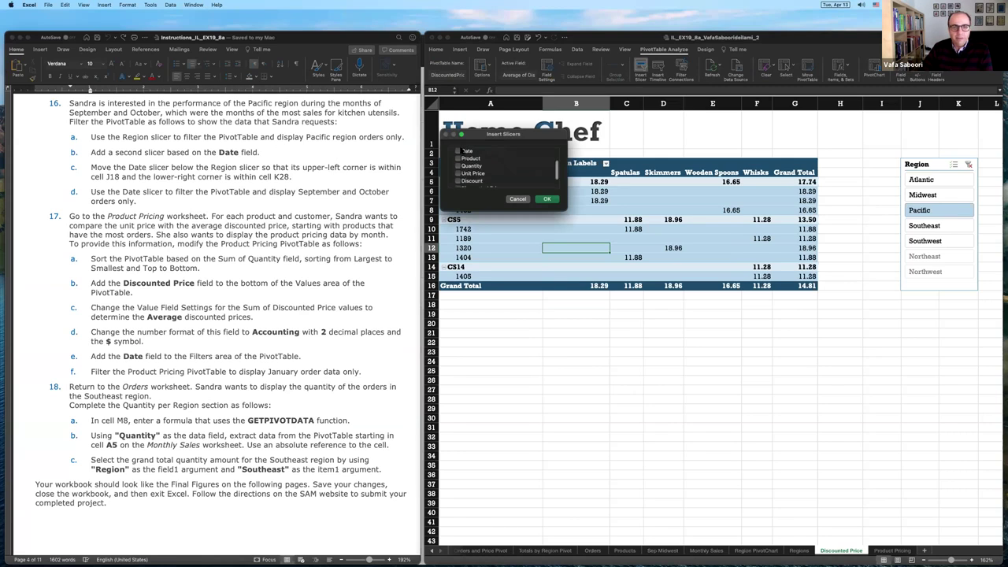
pyautogui.click(546, 198)
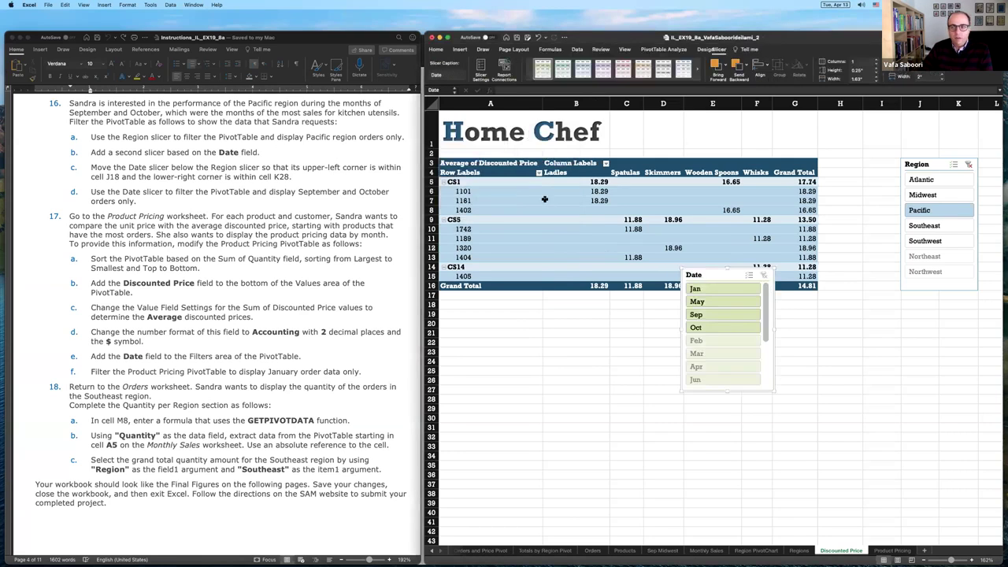
# Step: Move the Date slicer below the Region slicer and resize it to span from cell J18 to cell K28
pyautogui.moveTo(704, 272); pyautogui.dragTo(926, 308)
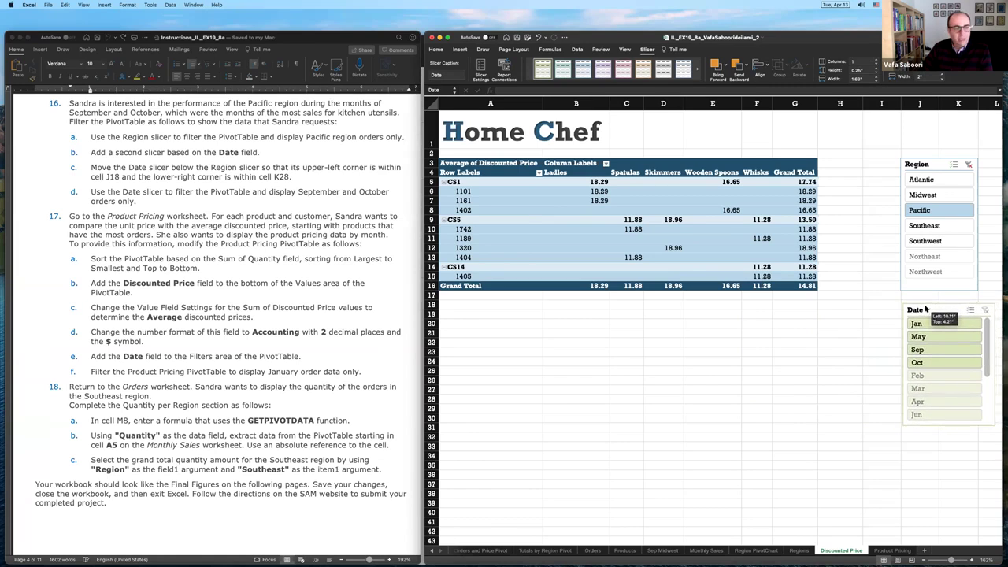
pyautogui.moveTo(926, 310); pyautogui.dragTo(926, 310)
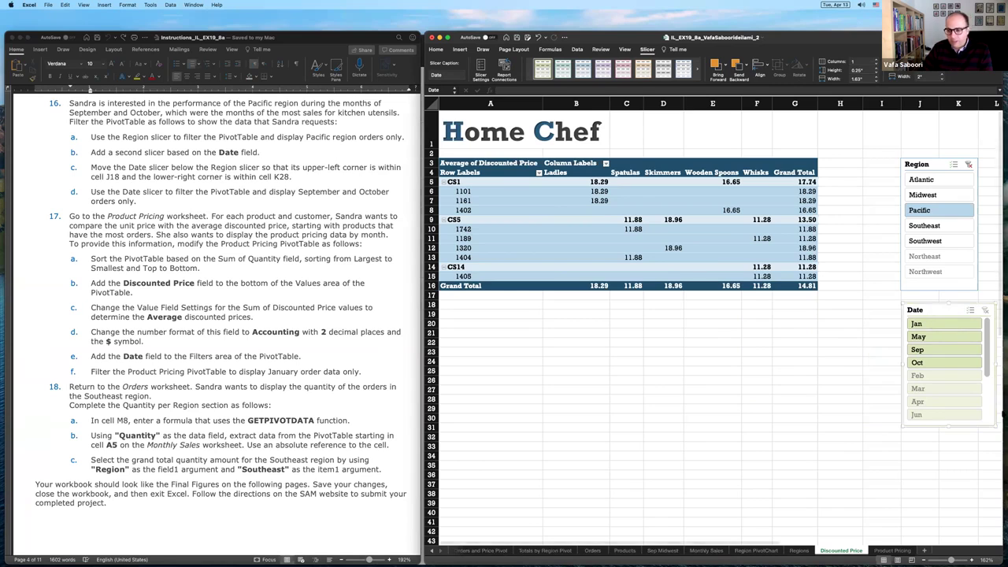
pyautogui.moveTo(993, 426); pyautogui.dragTo(982, 400)
pyautogui.click(869, 419)
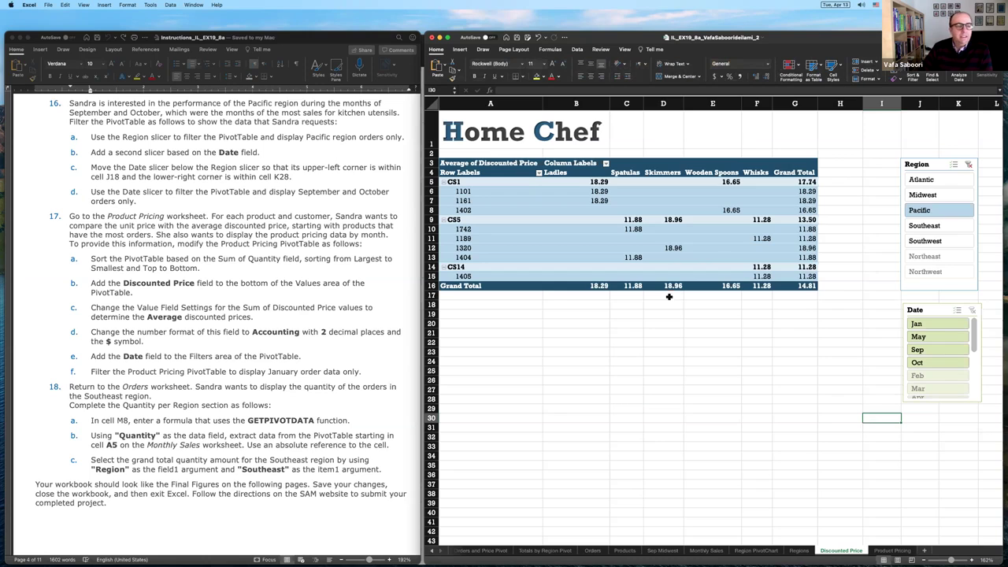
# Step: Use the Date slicer to filter the PivotTable to Sep and Oct orders only
pyautogui.click(109, 193)
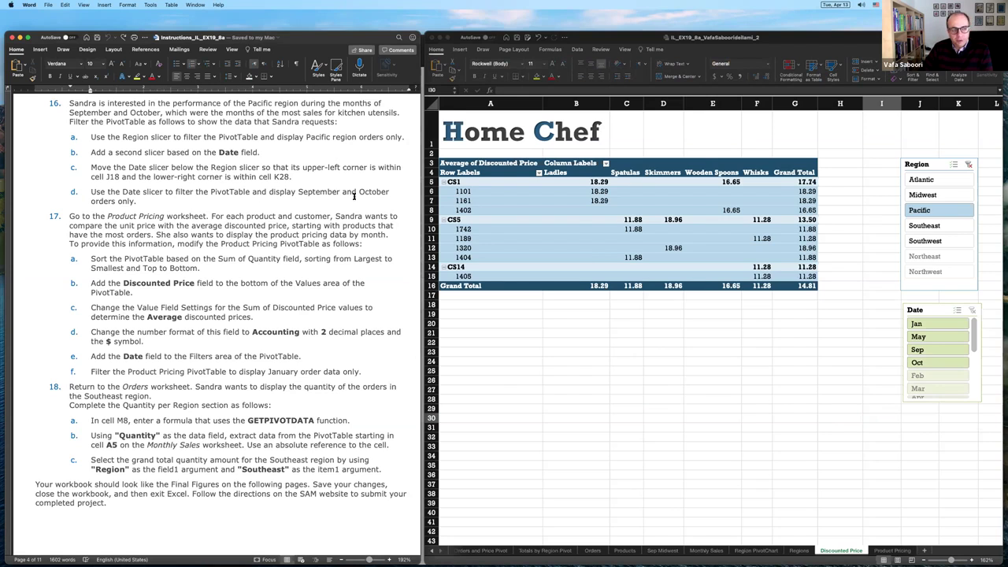
pyautogui.click(929, 353)
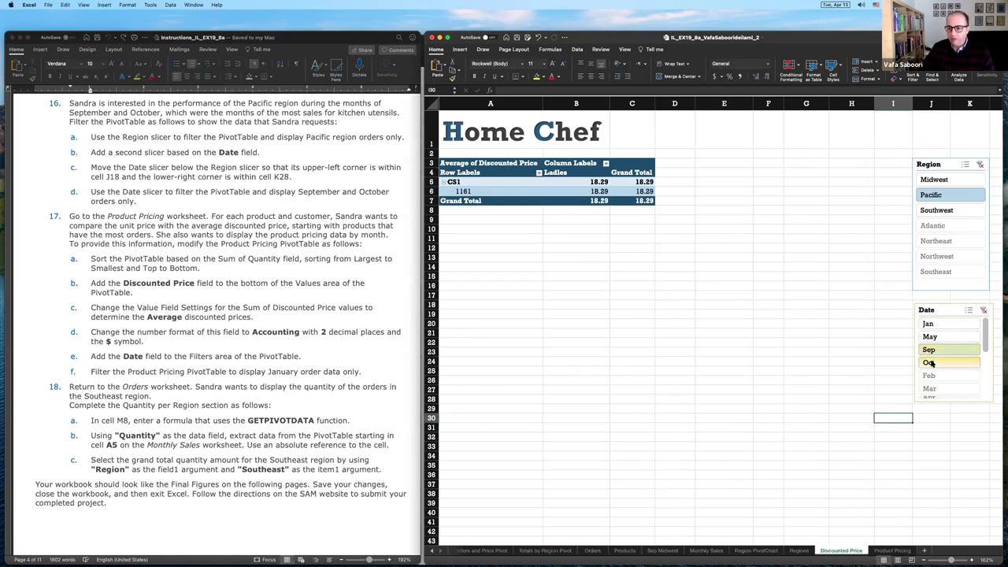
pyautogui.keyDown('super'); pyautogui.click(928, 363); pyautogui.keyUp('super')
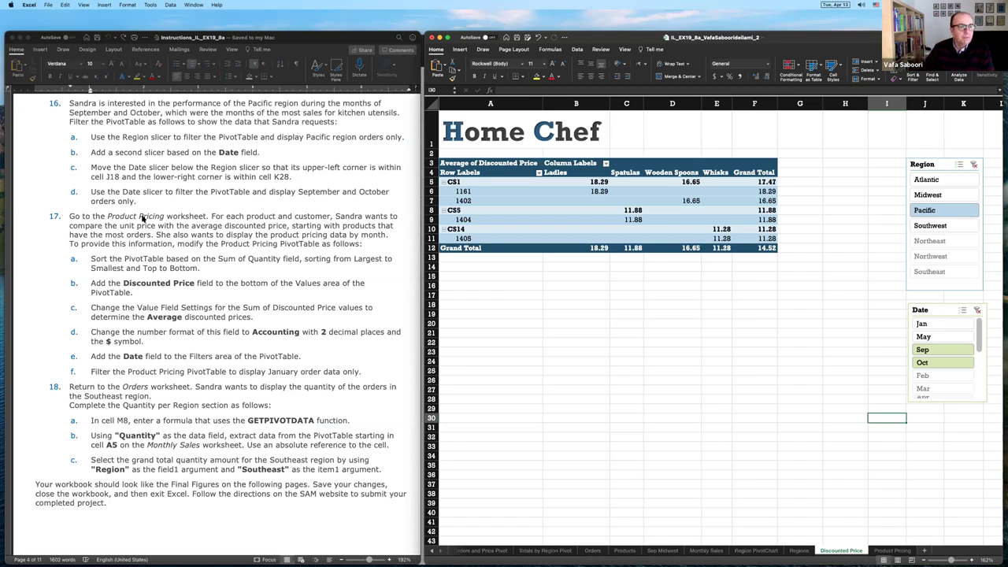
# Step: Read the instructions for task 17 and go to the Product Pricing worksheet
pyautogui.scroll(-1, 128, 207)
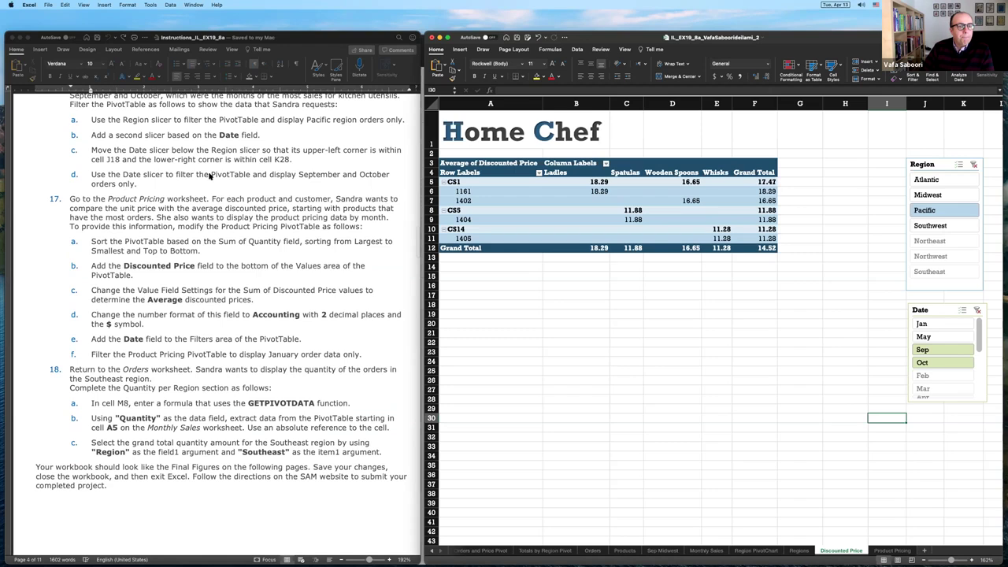
pyautogui.scroll(-5, 154, 176)
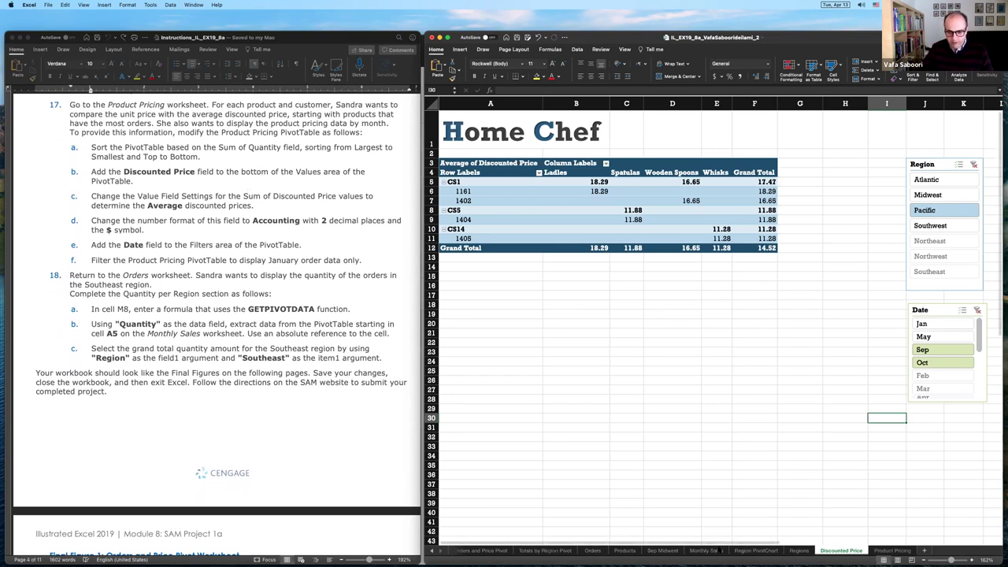
pyautogui.click(894, 551)
pyautogui.click(648, 345)
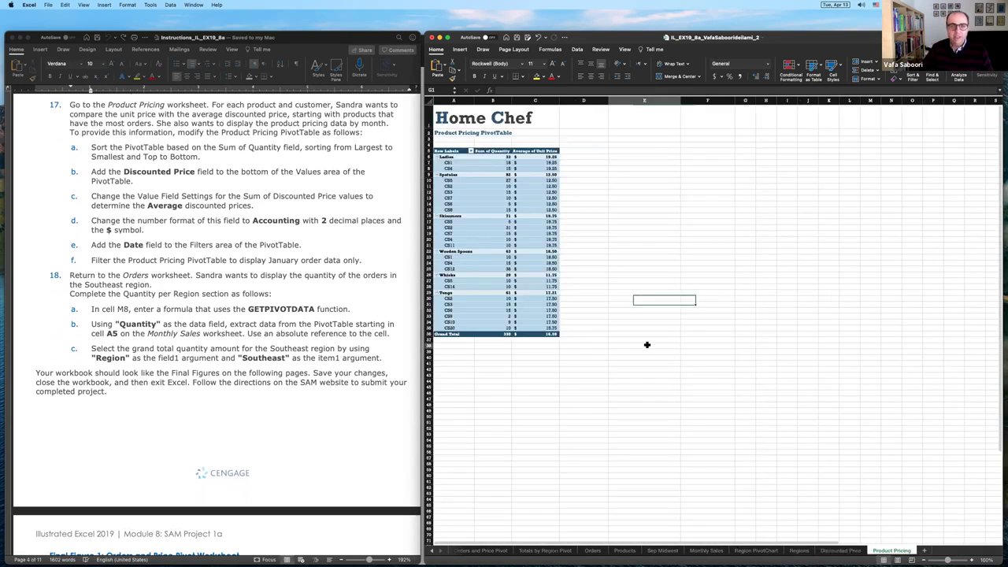
pyautogui.scroll(4, 648, 345)
pyautogui.scroll(3, 652, 348)
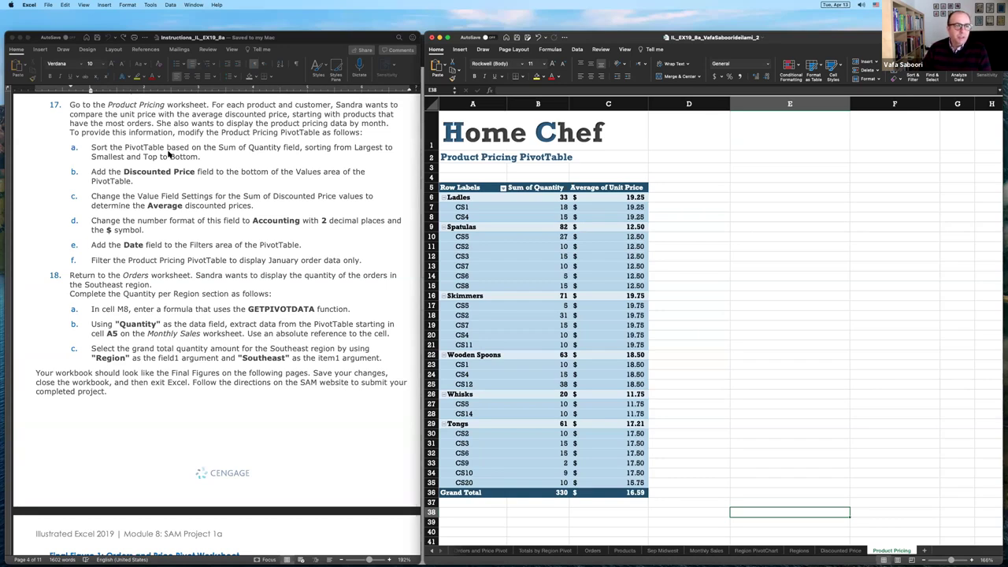
# Step: Sort the products in the Product Pricing PivotTable by Sum of Quantity from largest to smallest
pyautogui.click(543, 207)
pyautogui.click(542, 199)
pyautogui.rightClick(542, 198)
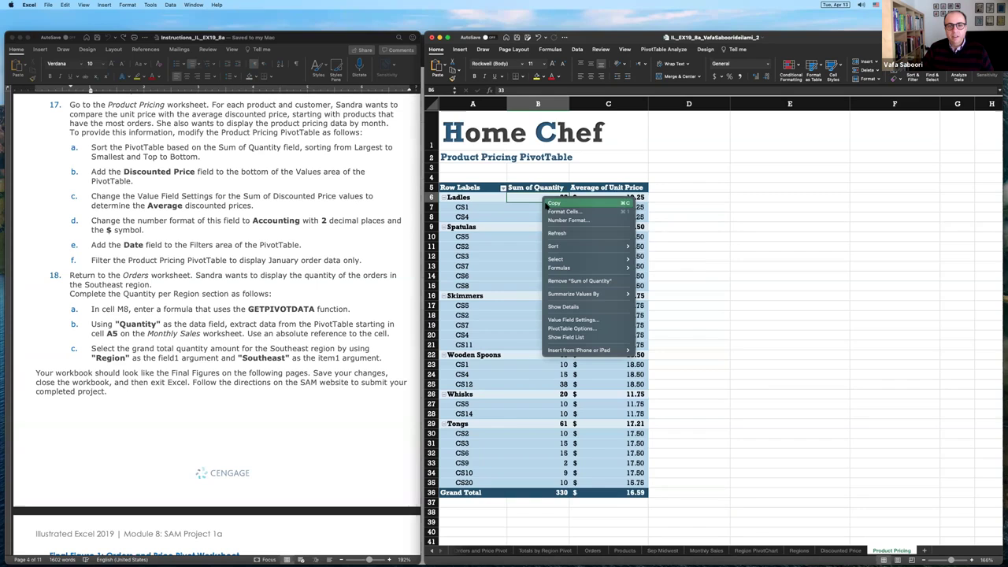
pyautogui.moveTo(570, 249)
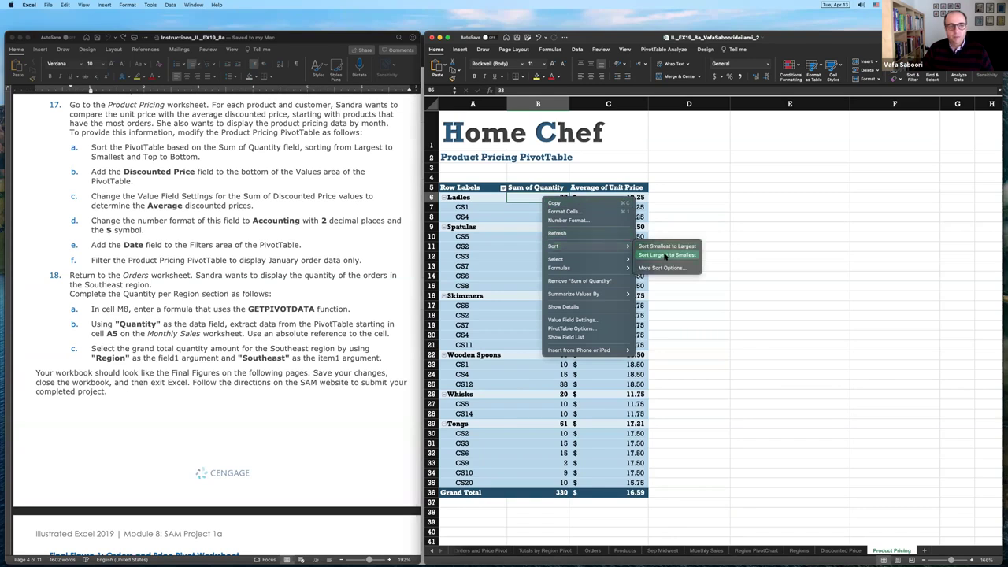
pyautogui.click(665, 255)
pyautogui.click(568, 237)
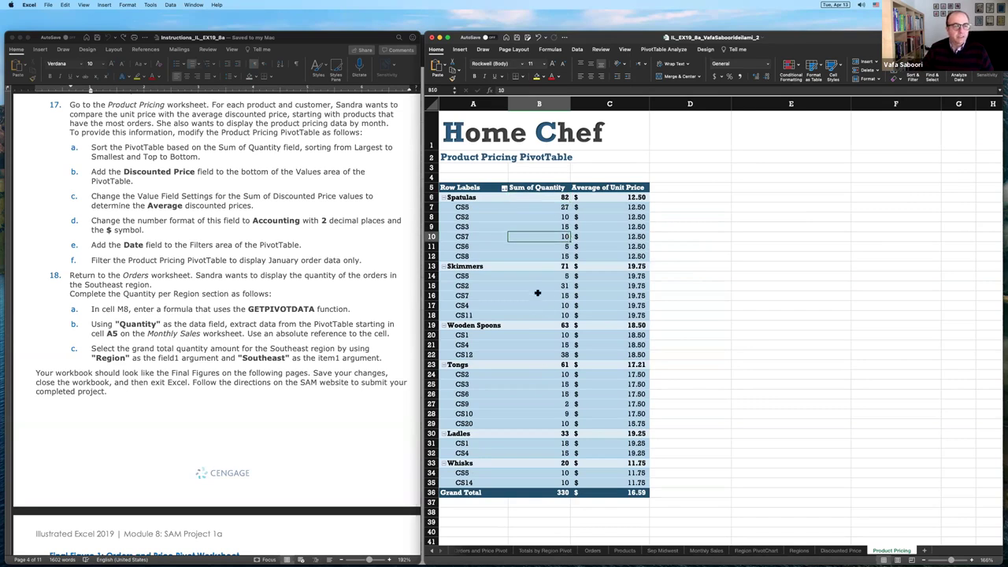
# Step: Add the Discounted Price field below the existing fields in the Values area of the Product Pricing PivotTable
pyautogui.click(124, 172)
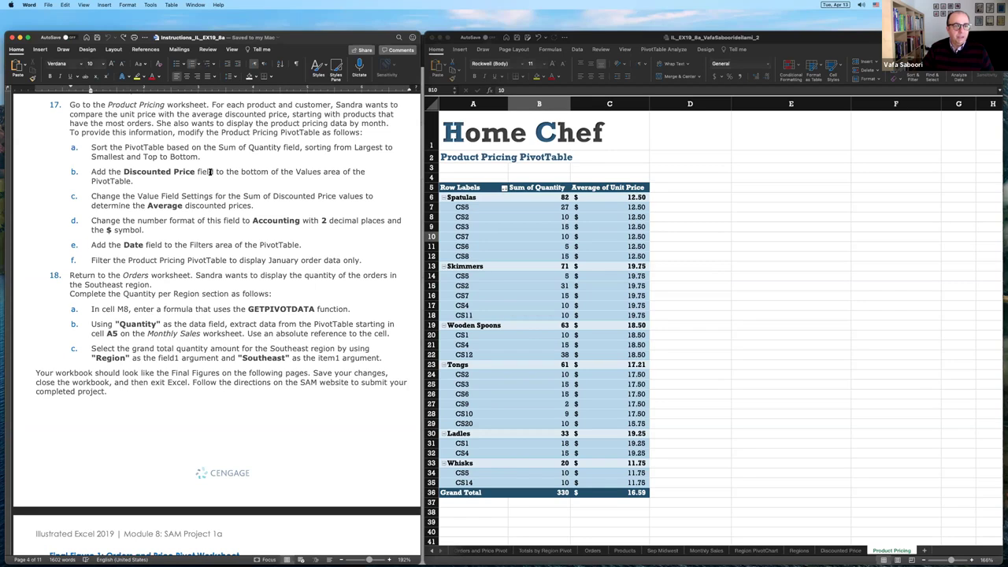
pyautogui.click(576, 209)
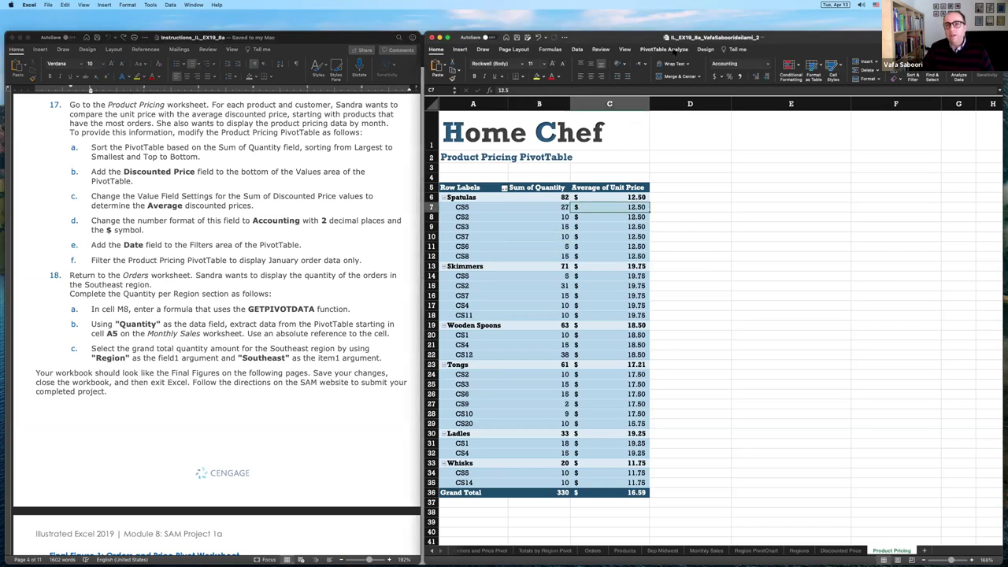
pyautogui.click(664, 49)
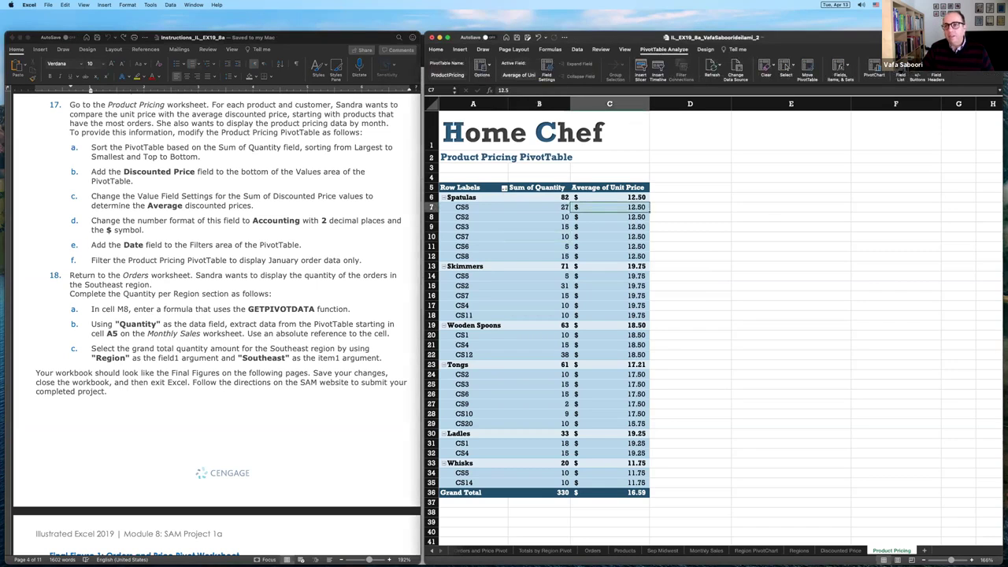
pyautogui.click(901, 77)
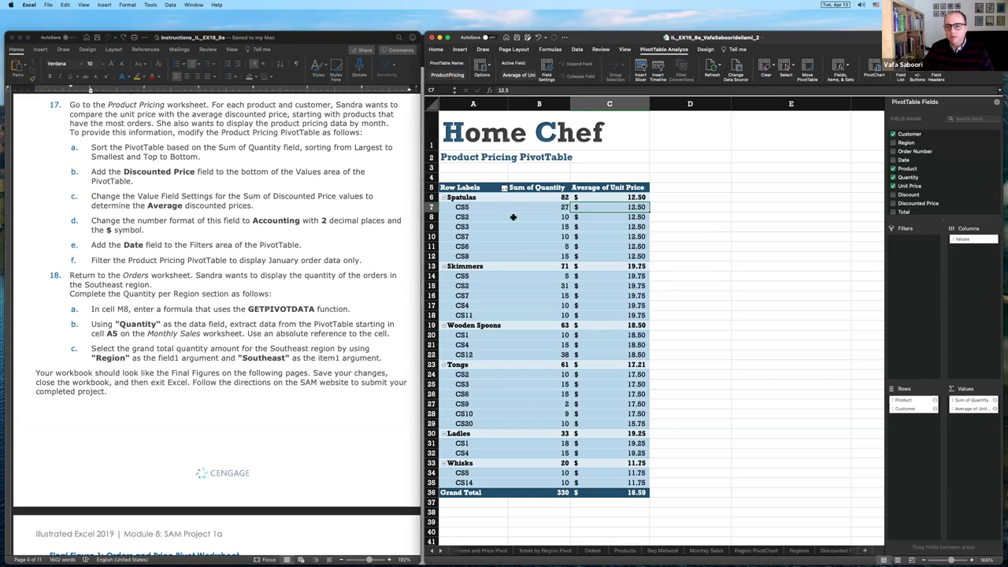
pyautogui.click(974, 450)
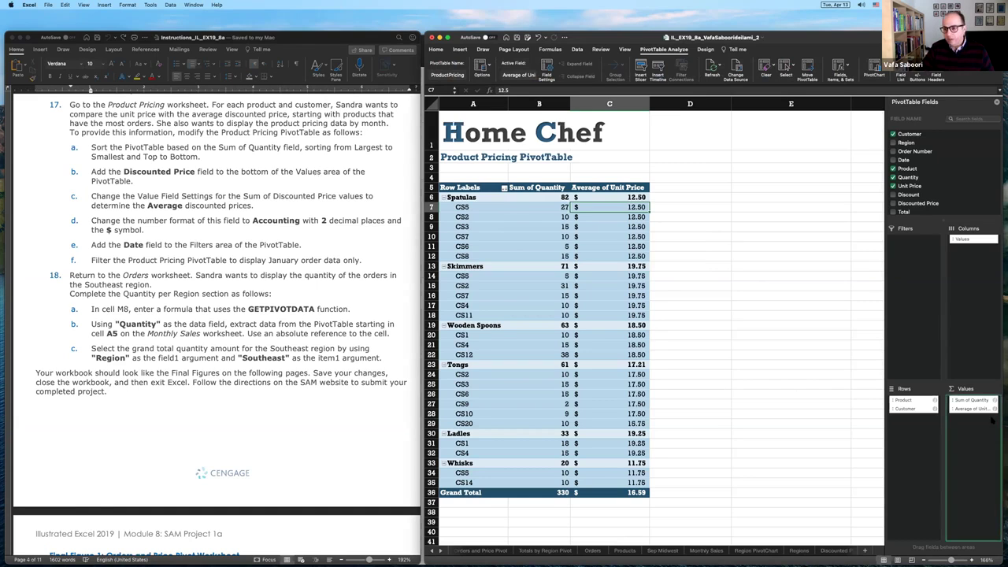
pyautogui.scroll(-1, 917, 182)
pyautogui.click(916, 197)
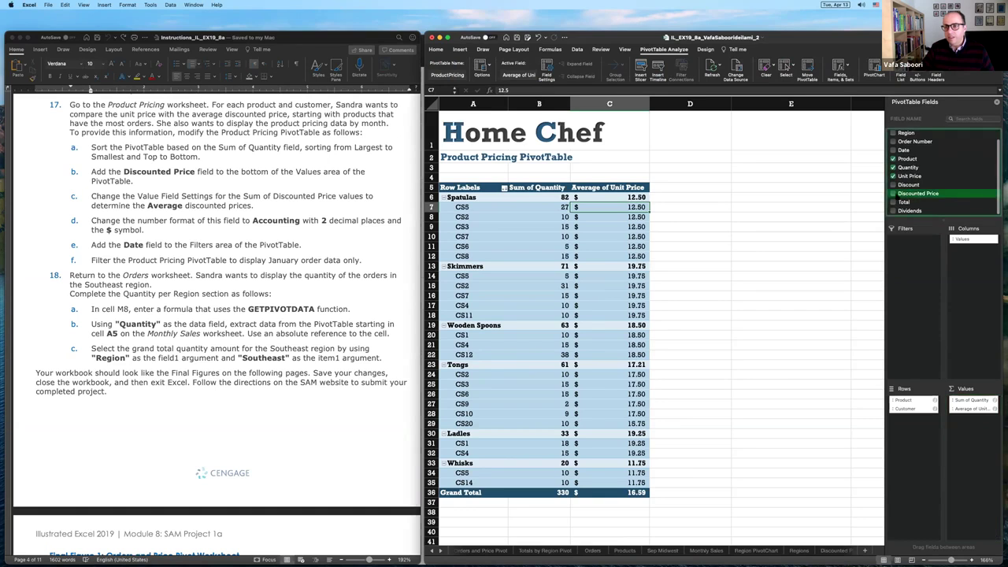
pyautogui.moveTo(915, 194); pyautogui.dragTo(953, 419)
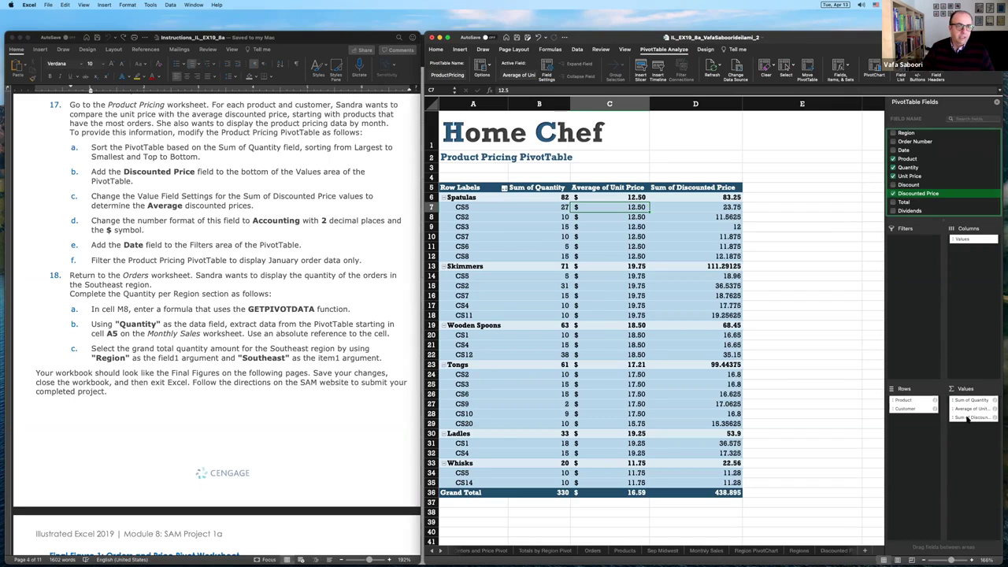
# Step: Summarize the Discounted Price values by Average and format them as Accounting with 2 decimal places and the $ symbol
pyautogui.click(968, 418)
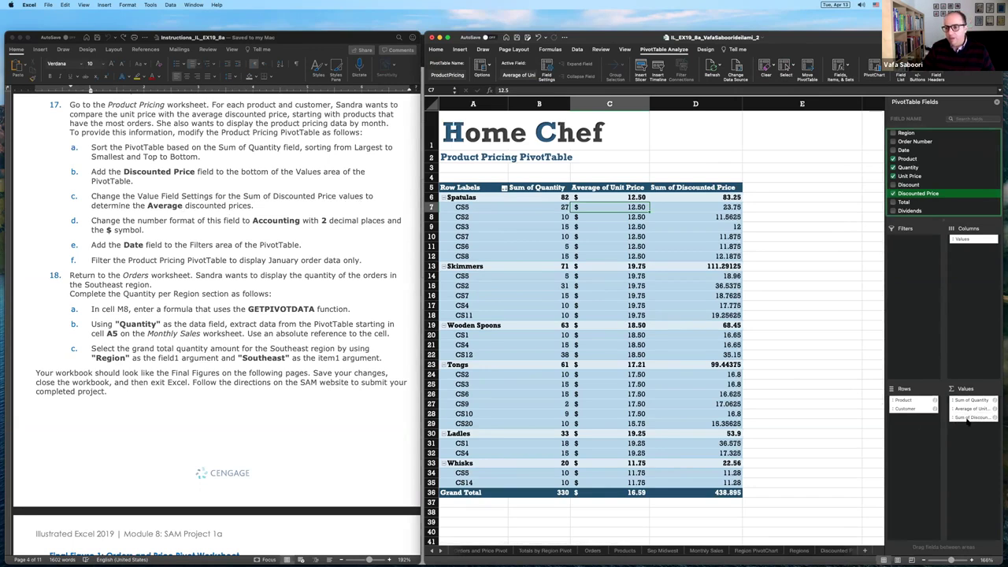
pyautogui.click(995, 419)
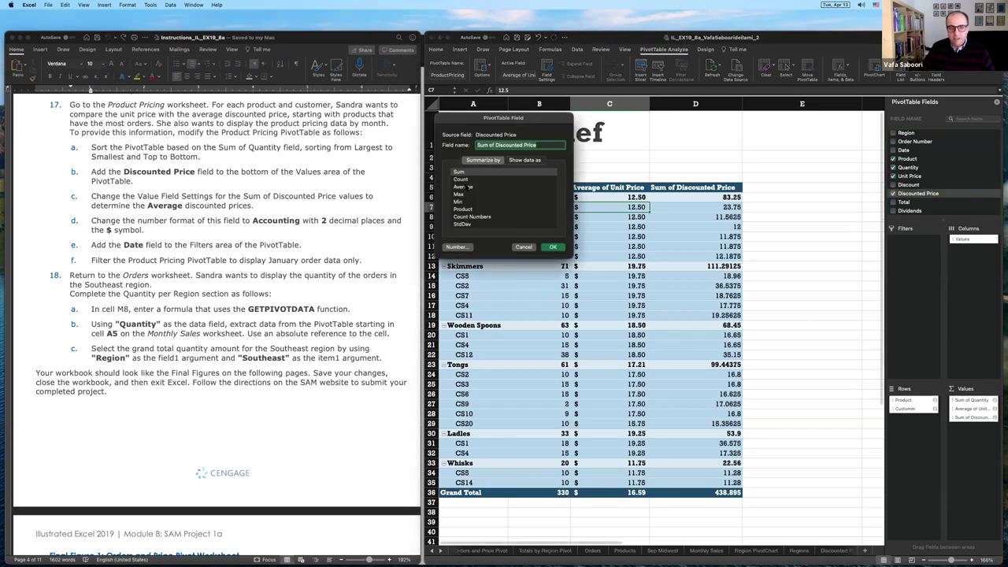
pyautogui.click(466, 187)
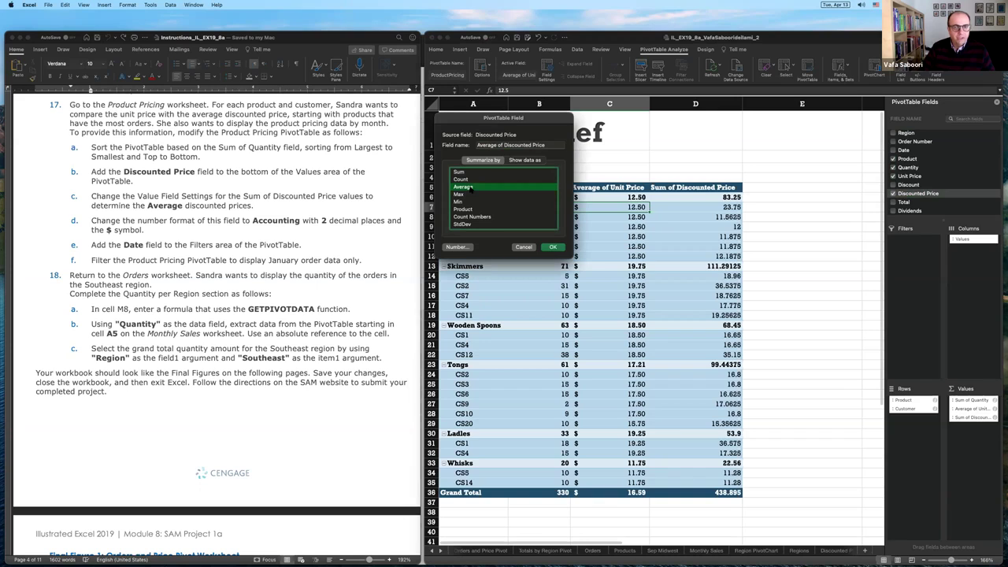
pyautogui.click(459, 247)
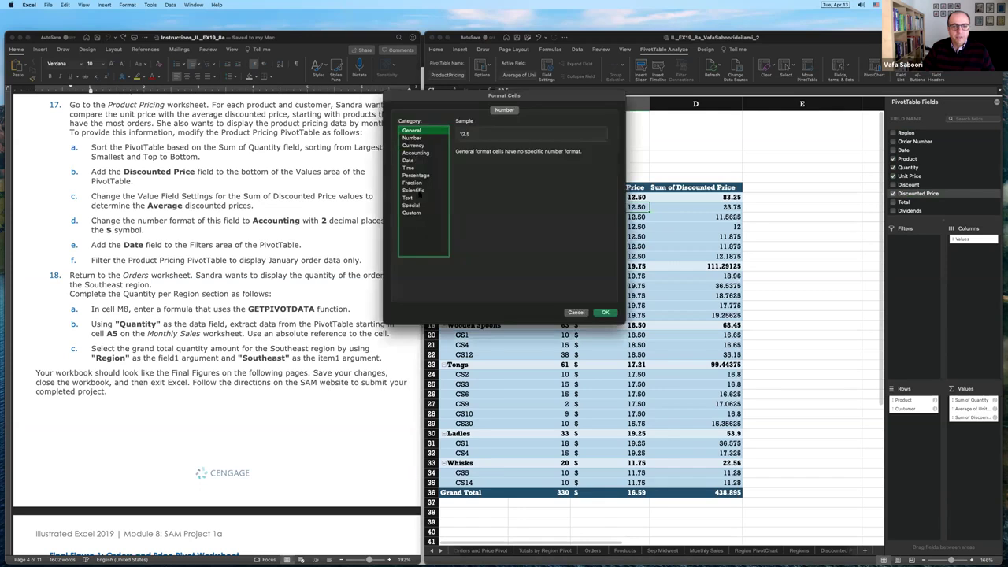
pyautogui.click(415, 153)
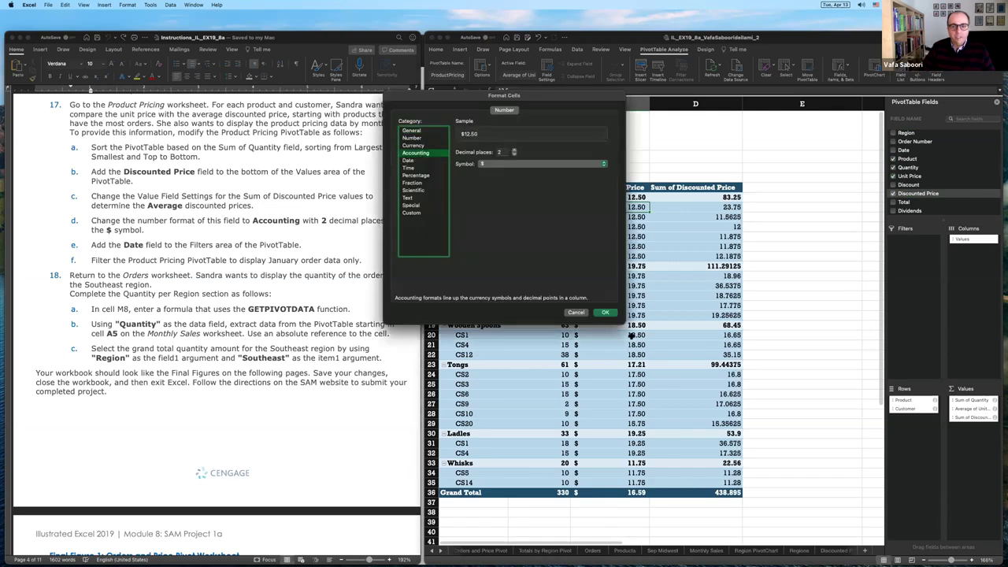
pyautogui.click(609, 314)
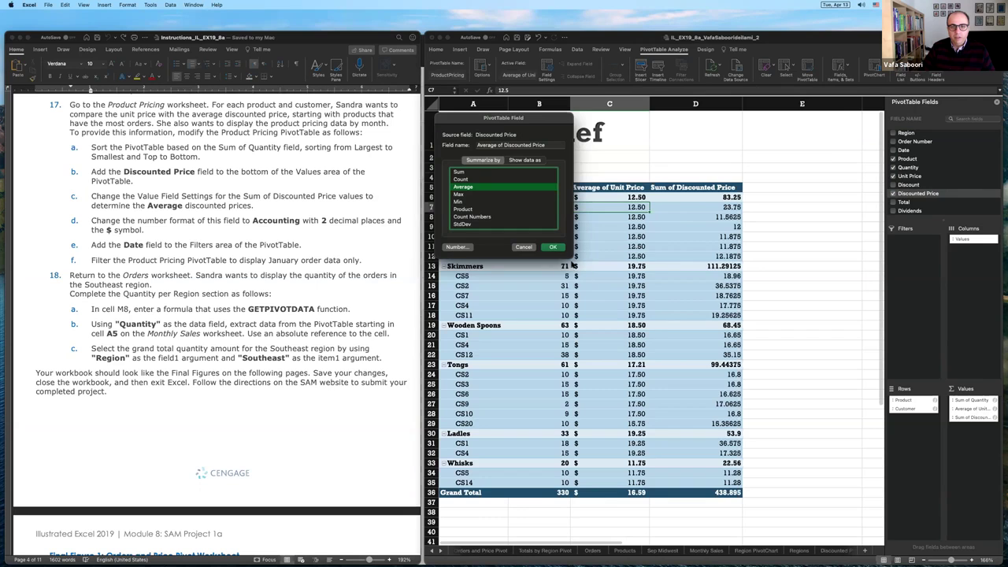
pyautogui.click(554, 247)
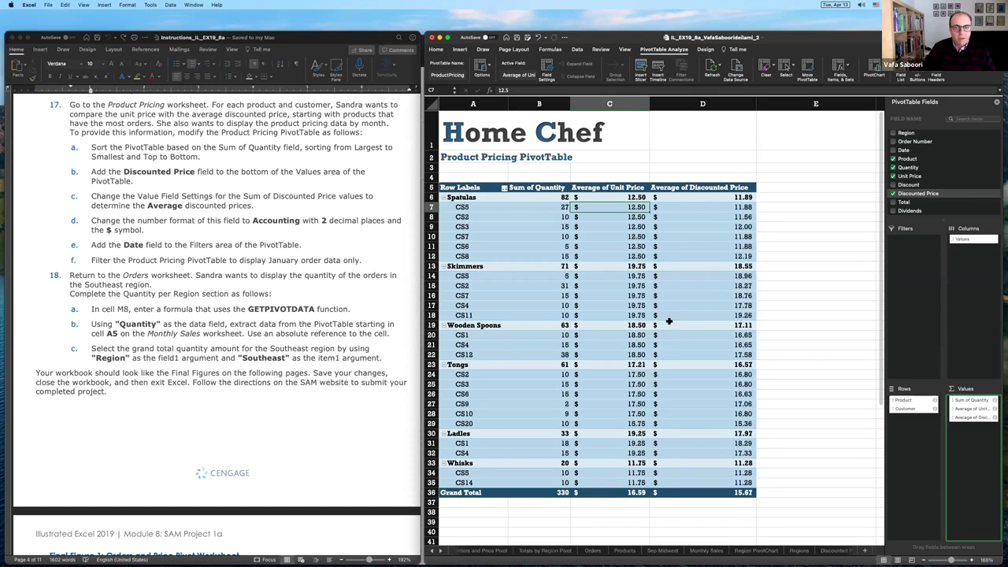
# Step: Add the Date field to the Filters area of the Product Pricing PivotTable
pyautogui.click(123, 245)
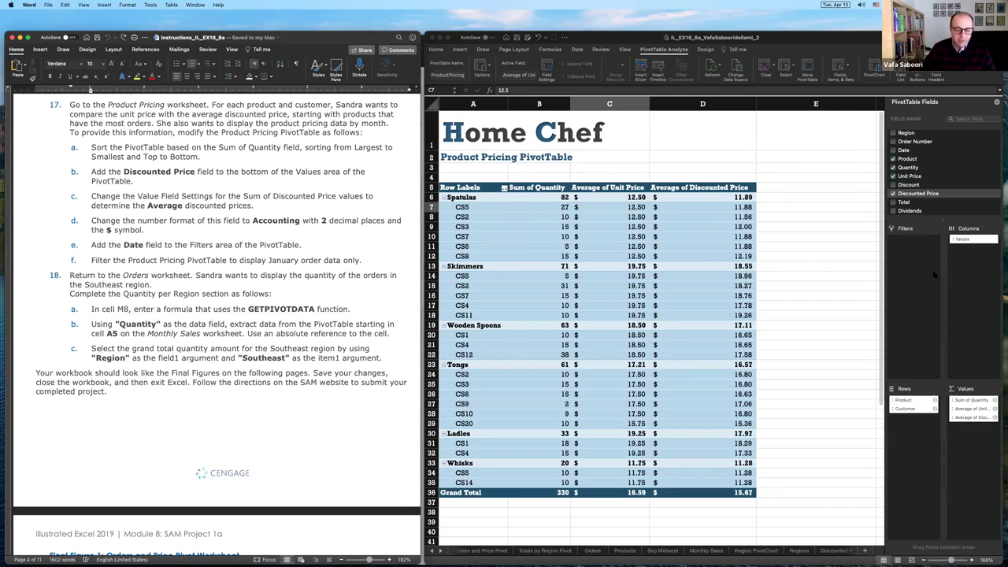
pyautogui.click(907, 150)
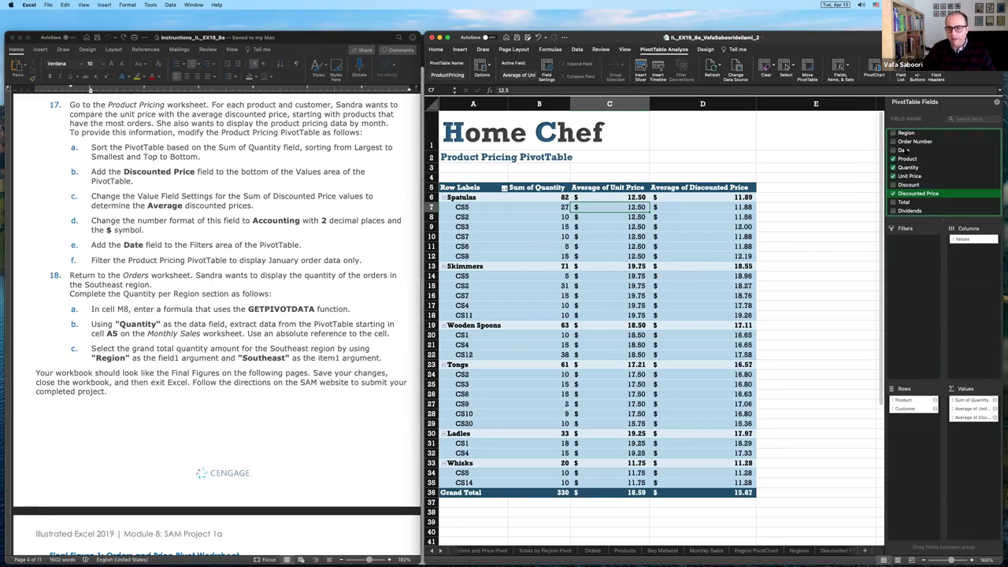
pyautogui.click(907, 150)
pyautogui.moveTo(913, 150); pyautogui.dragTo(912, 240)
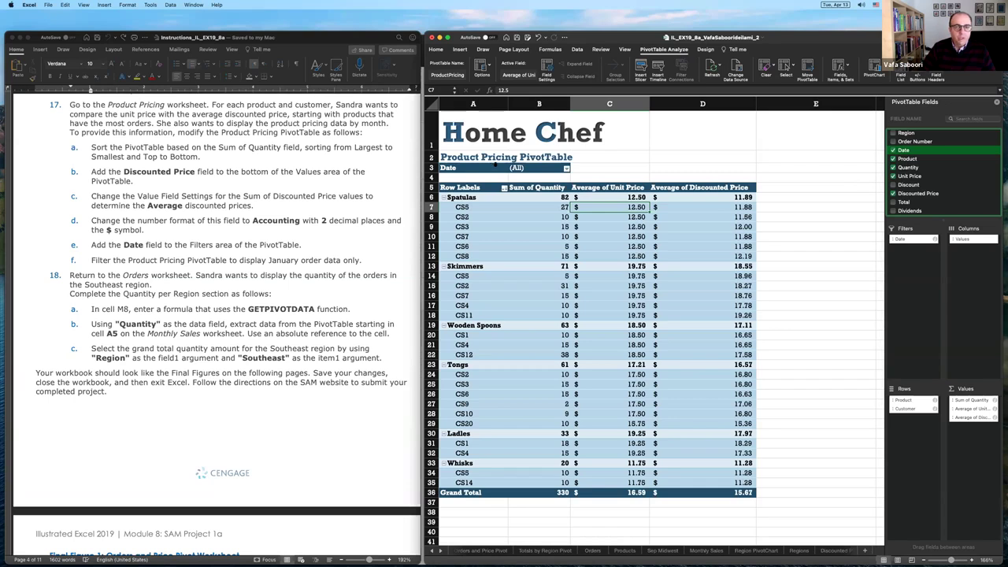
# Step: Filter the Product Pricing PivotTable by Date to display only Jan order data
pyautogui.click(146, 244)
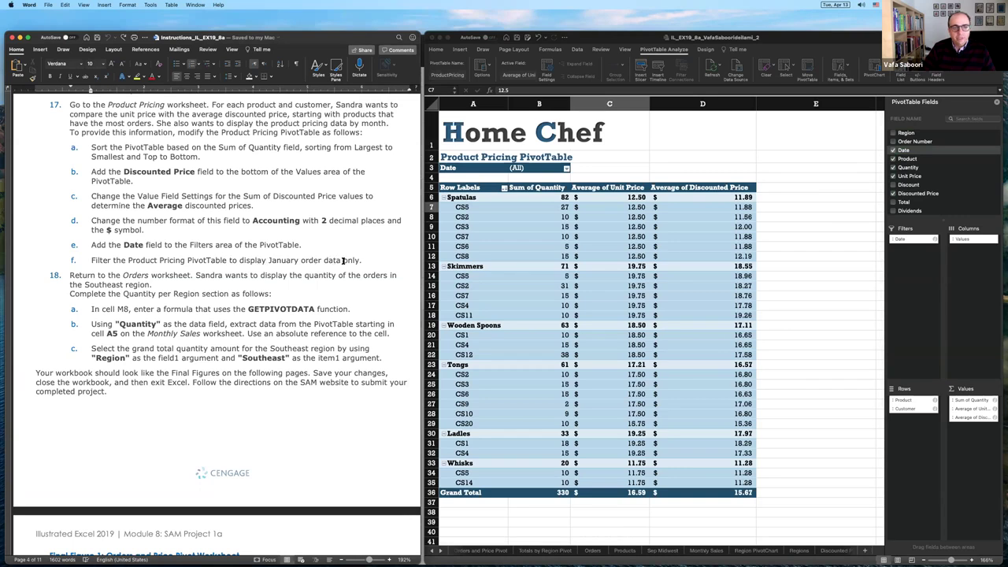
pyautogui.click(566, 169)
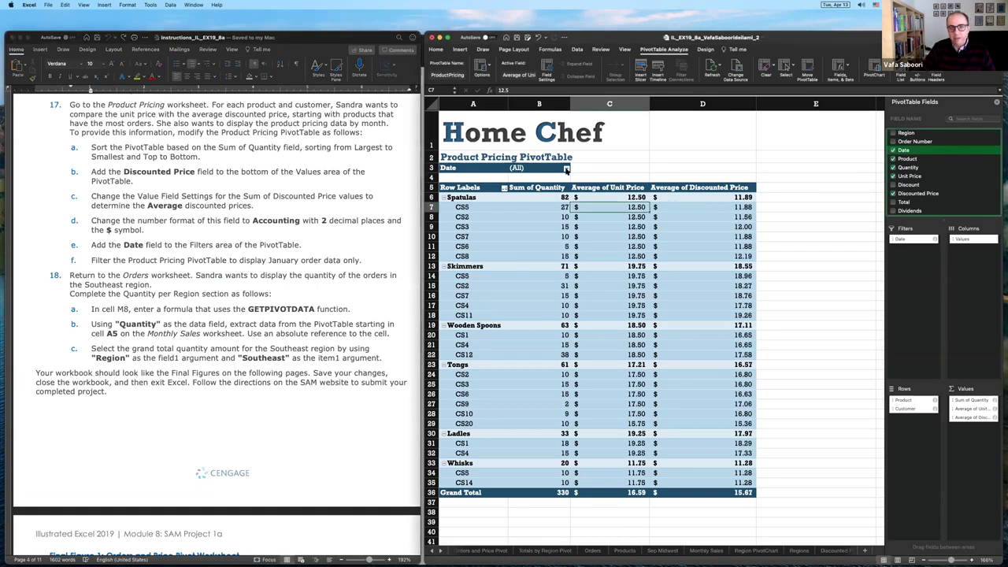
pyautogui.click(592, 44)
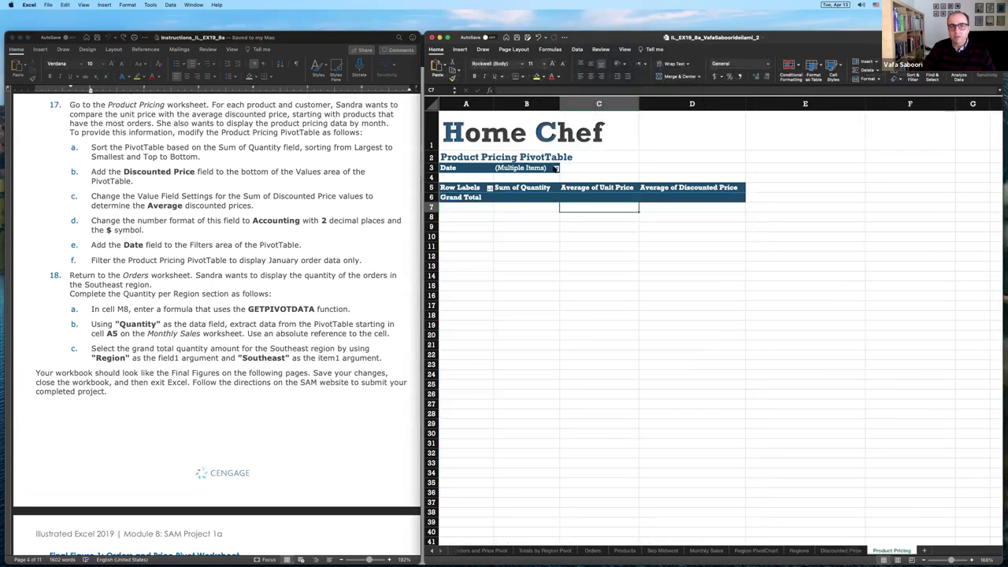
pyautogui.click(556, 168)
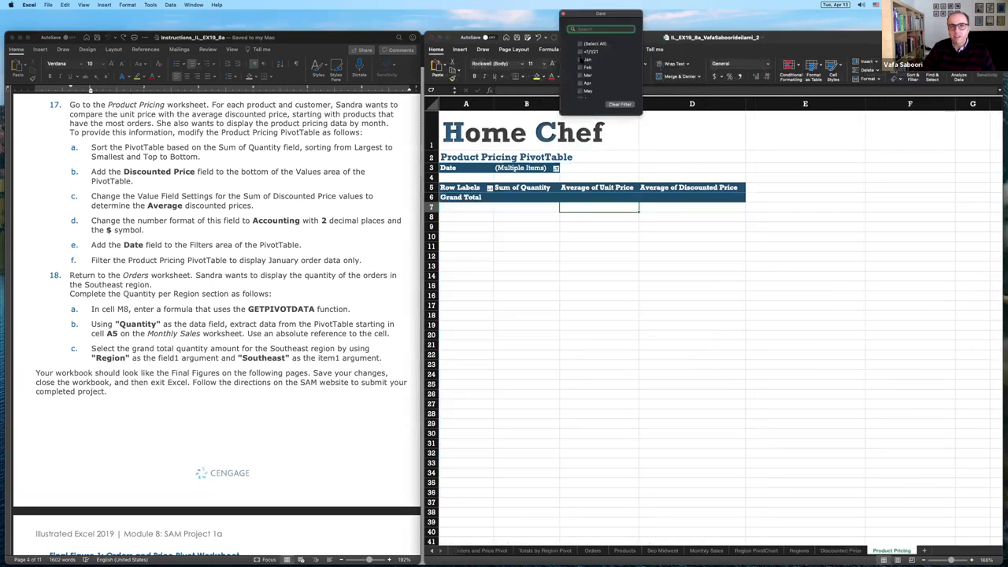
pyautogui.click(581, 59)
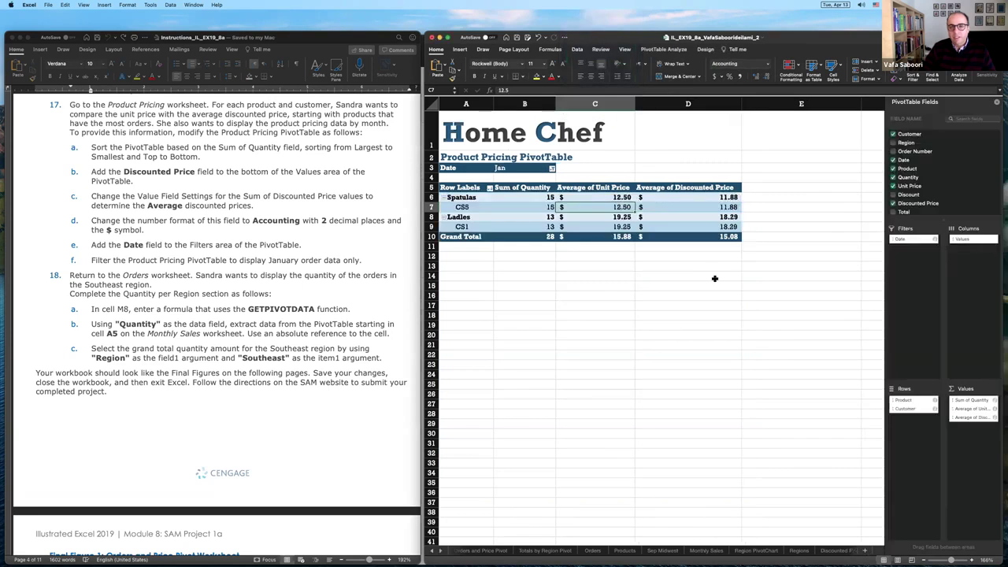
pyautogui.click(653, 294)
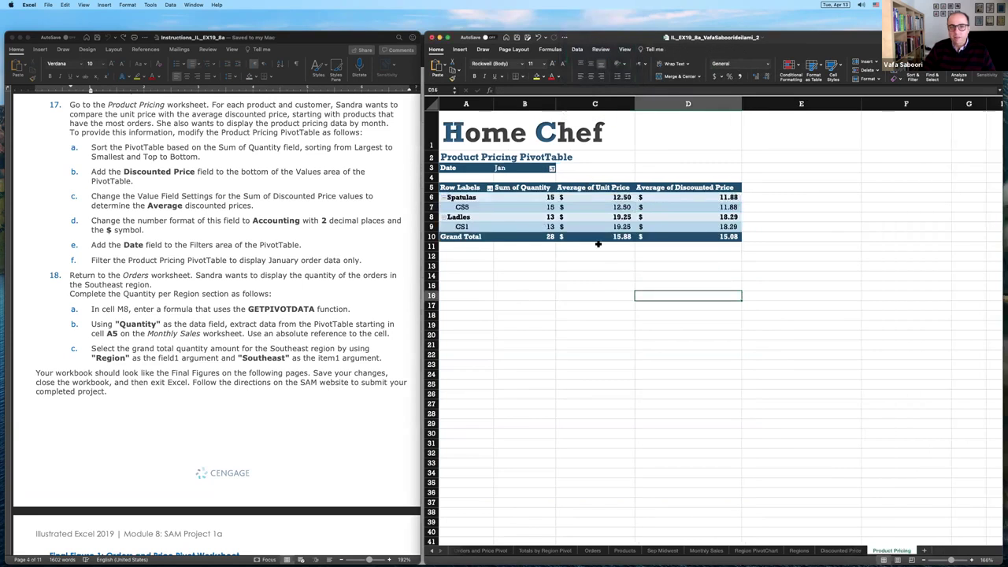
pyautogui.click(483, 248)
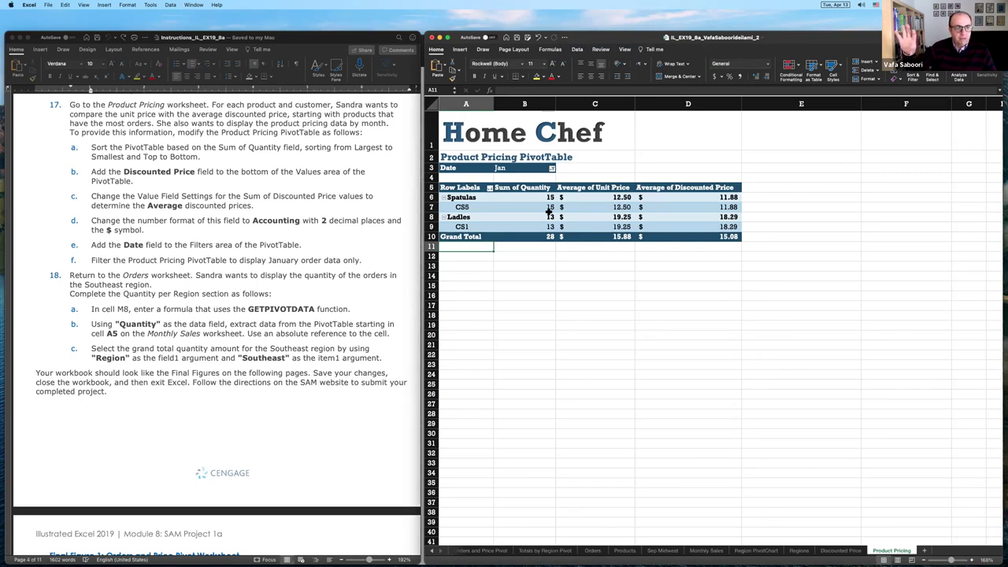
# Step: Read the instructions for task 18 and go to the Orders worksheet
pyautogui.click(223, 266)
pyautogui.scroll(-5, 220, 264)
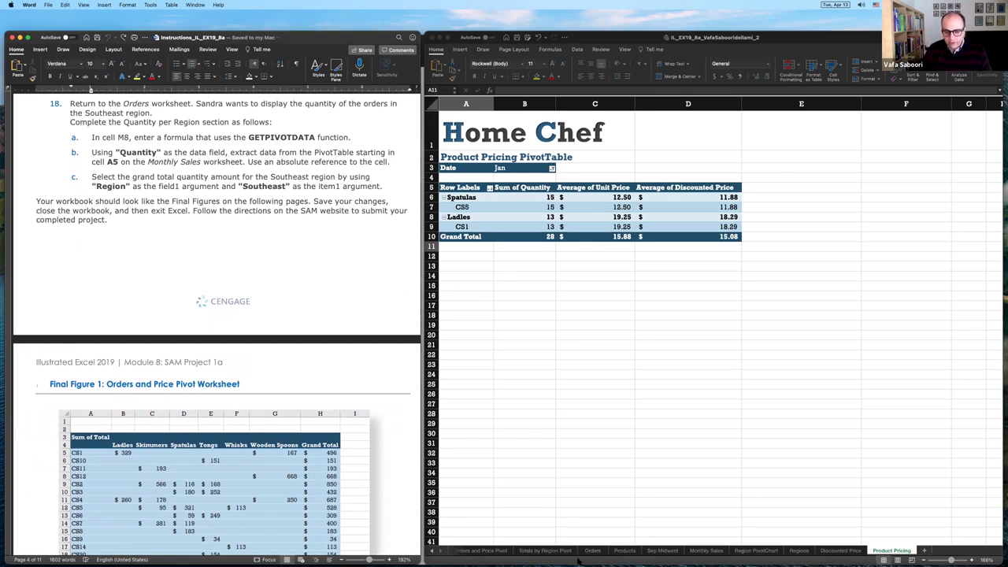
pyautogui.click(432, 551)
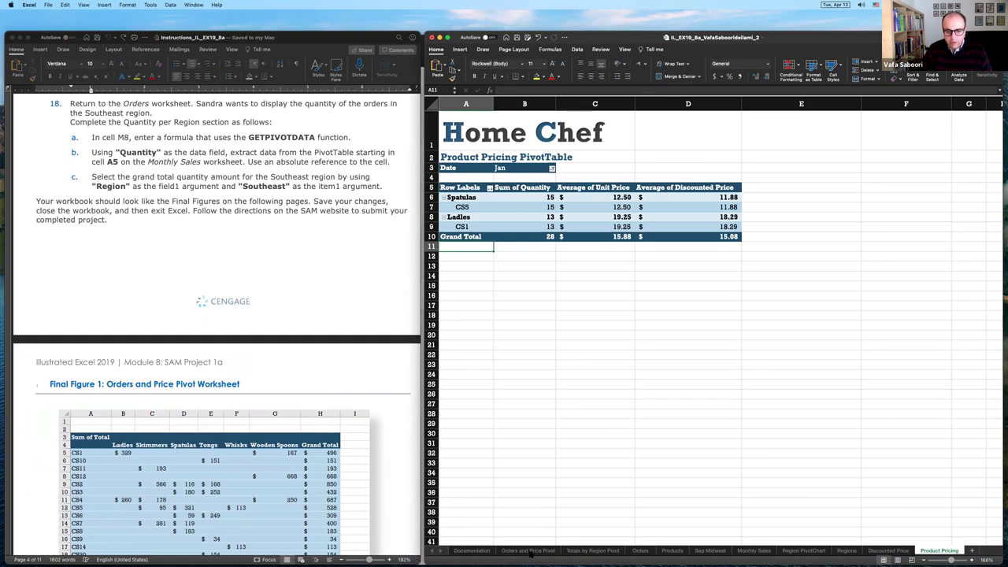
pyautogui.click(645, 552)
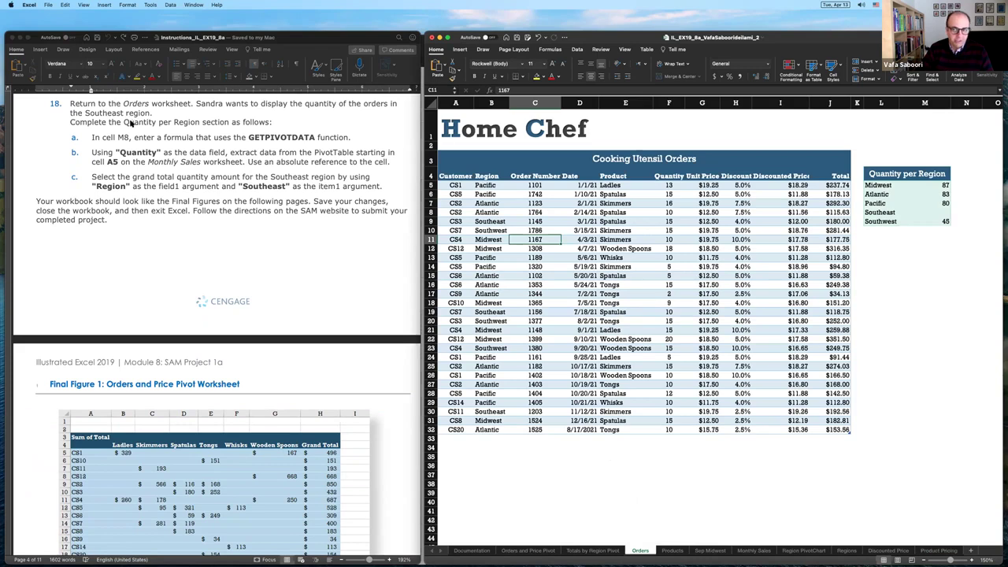
# Step: In cell M8, enter a GETPIVOTDATA formula returning the Southeast region's grand total Quantity from the PivotTable at $A$5 on Monthly Sales
pyautogui.click(937, 213)
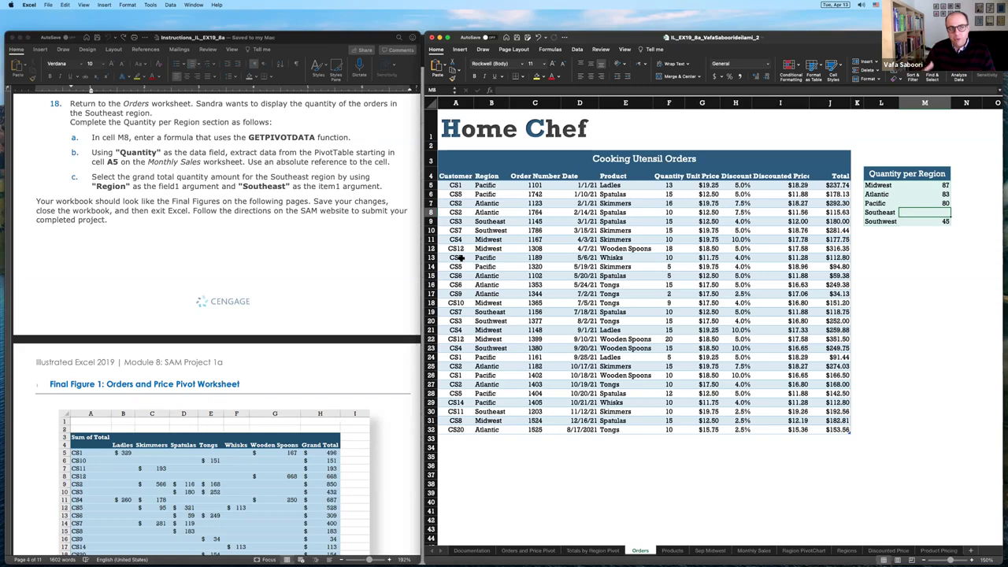
pyautogui.click(250, 137)
pyautogui.moveTo(249, 137); pyautogui.dragTo(313, 138)
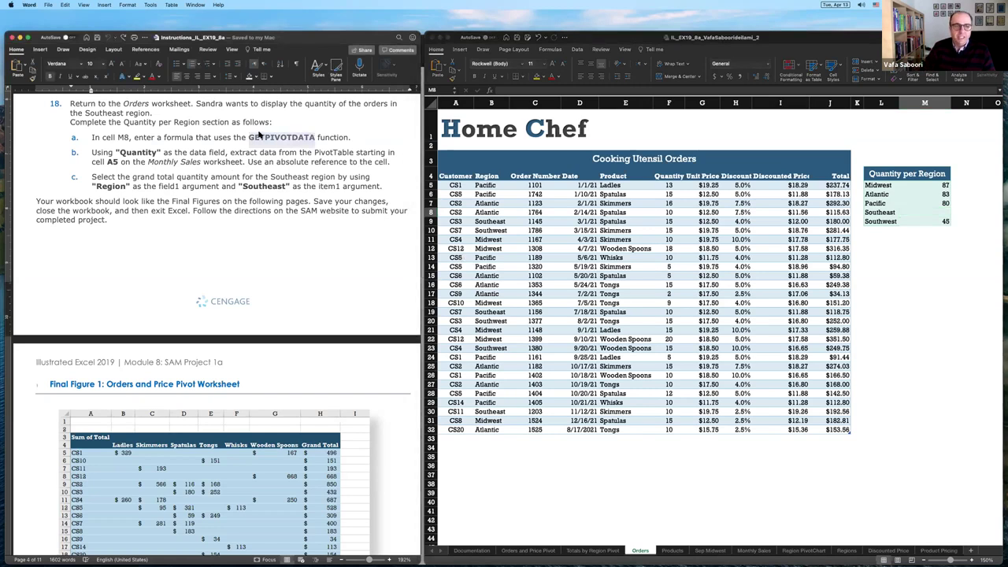
pyautogui.click(923, 213)
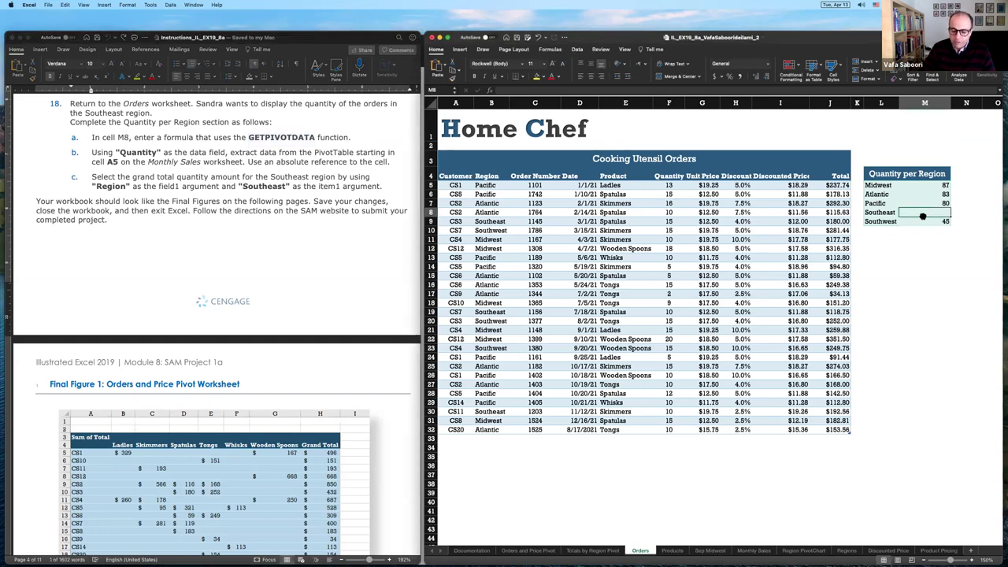
pyautogui.write('=')
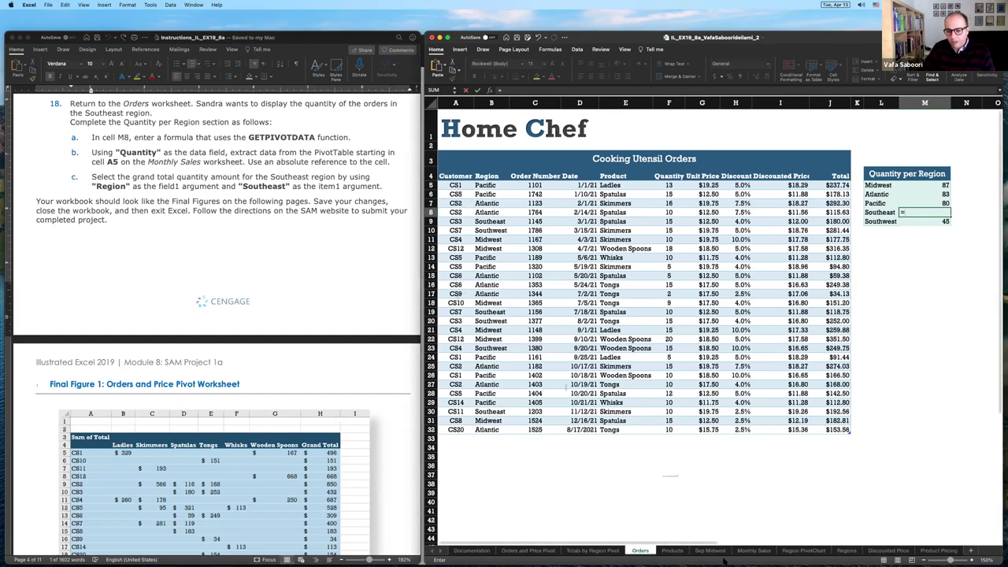
pyautogui.click(754, 550)
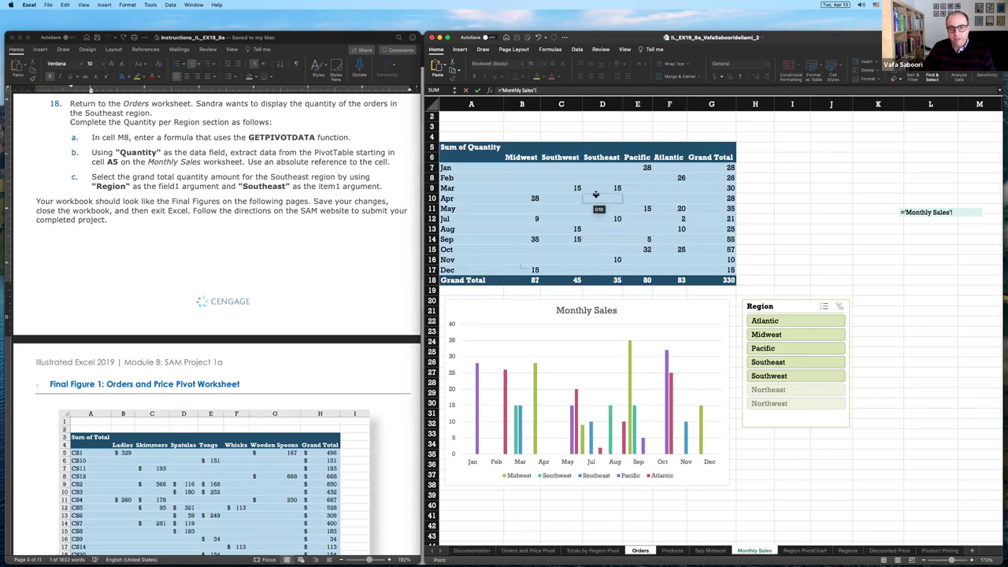
pyautogui.click(616, 280)
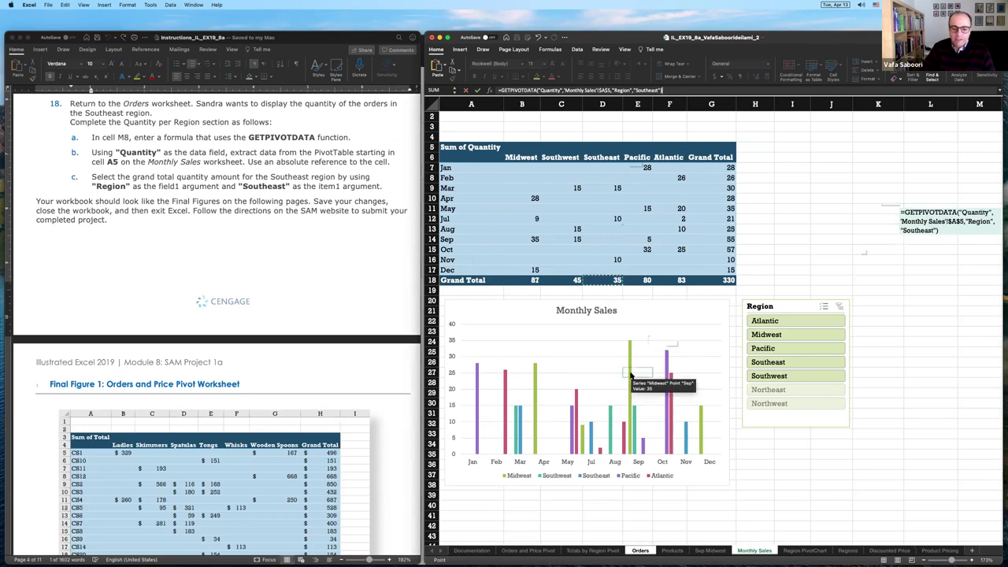
pyautogui.press('Return')
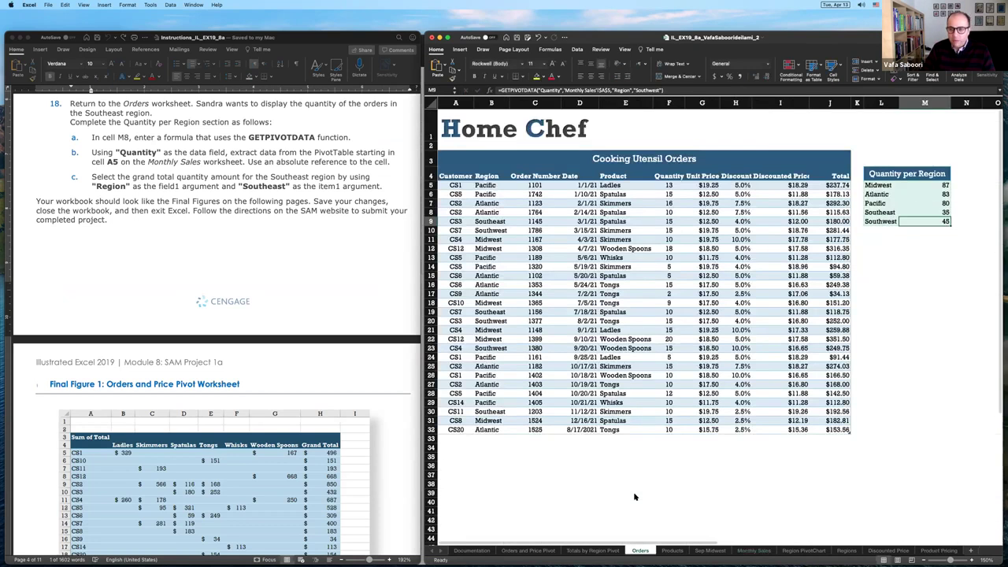
pyautogui.click(936, 212)
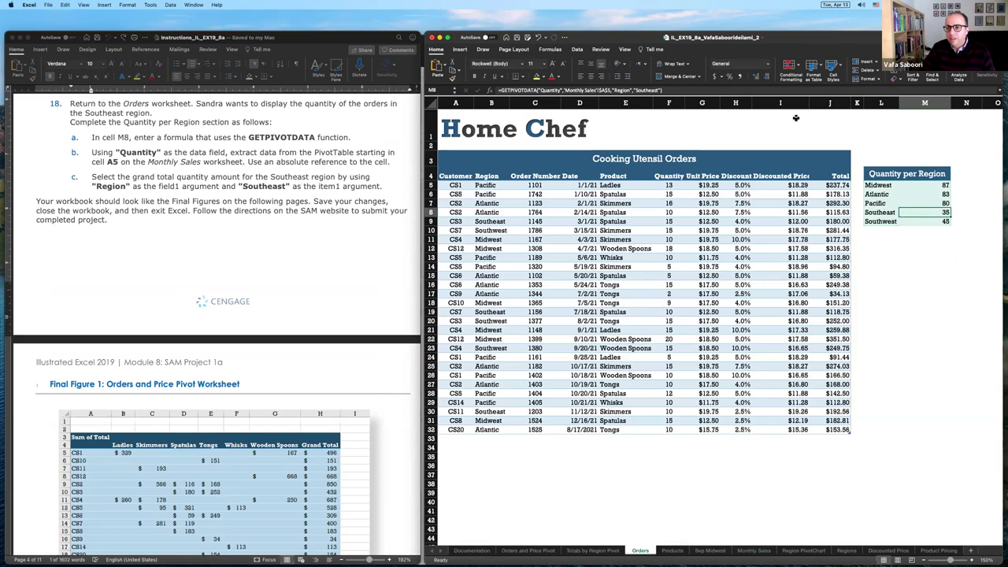
# Step: Check the GETPIVOTDATA arguments in cell M8 against the Monthly Sales PivotTable, and discard the stray sheet reference from the formula
pyautogui.click(488, 90)
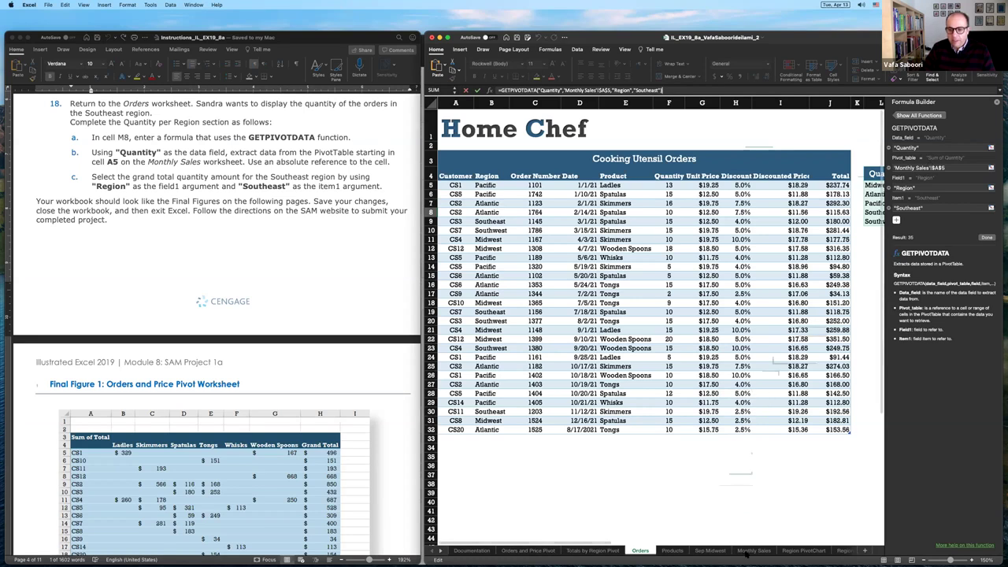
pyautogui.click(748, 551)
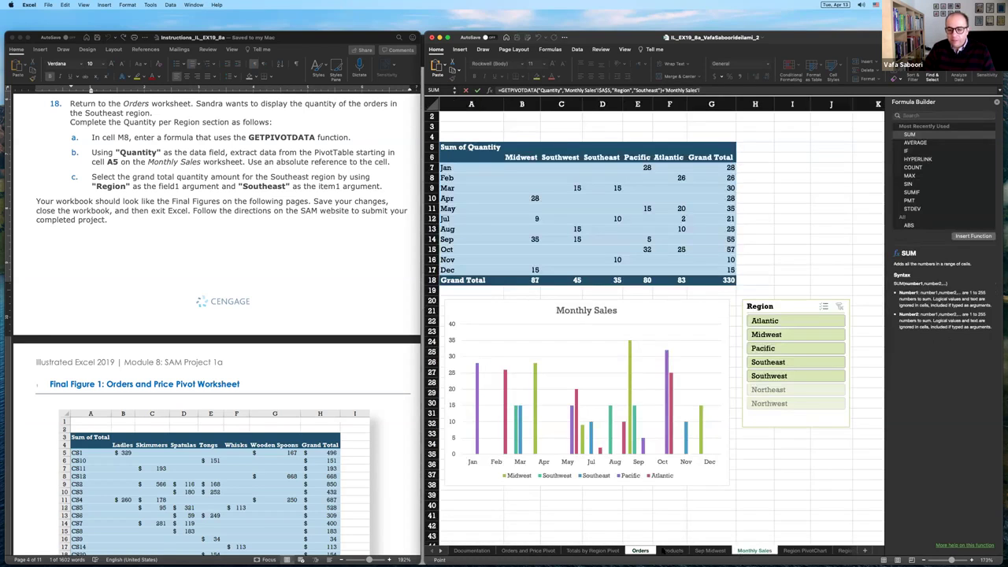
pyautogui.click(638, 552)
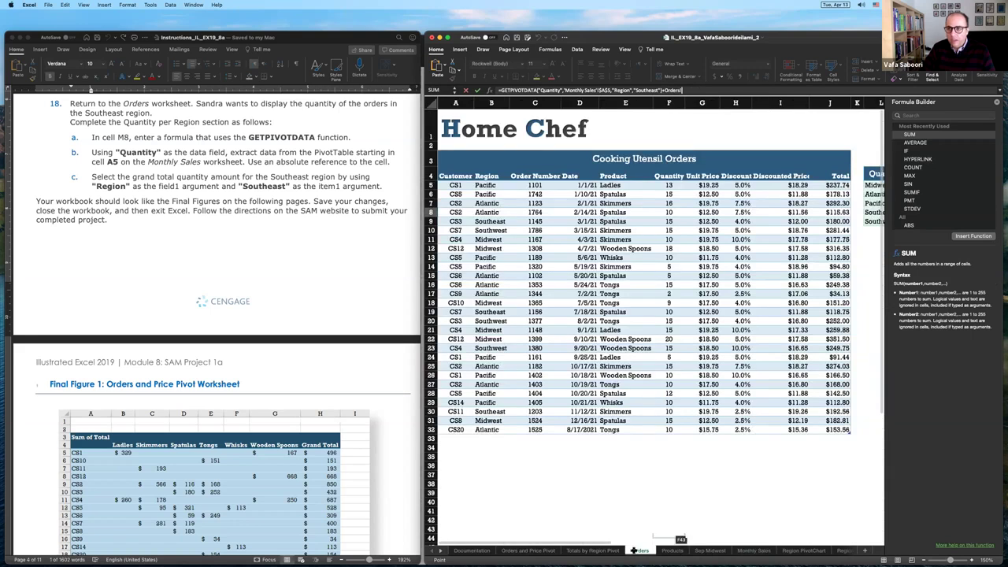
pyautogui.press('BackSpace')
pyautogui.press('BackSpace')
pyautogui.press('BackSpace')
pyautogui.press('BackSpace')
pyautogui.press('BackSpace')
pyautogui.press('BackSpace')
pyautogui.press('BackSpace')
pyautogui.press('BackSpace')
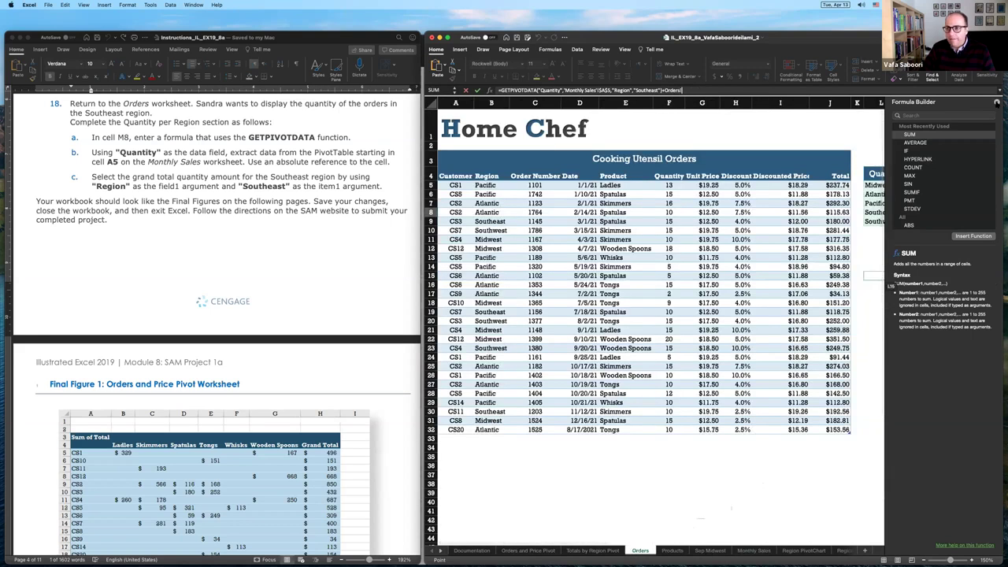
pyautogui.press('Return')
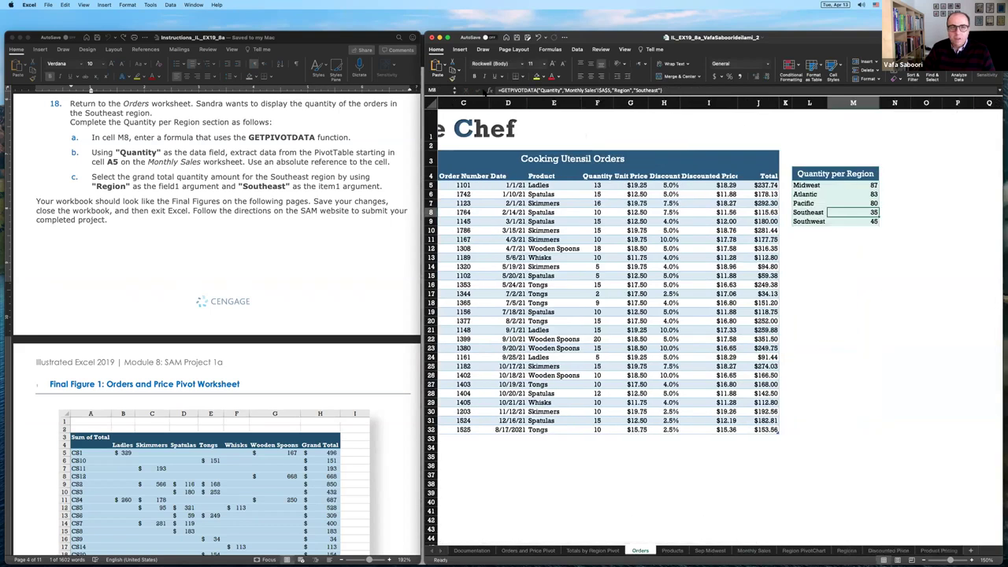
# Step: Review the data field, PivotTable reference, field and item arguments of the Southeast quantity formula in cell M8
pyautogui.click(486, 91)
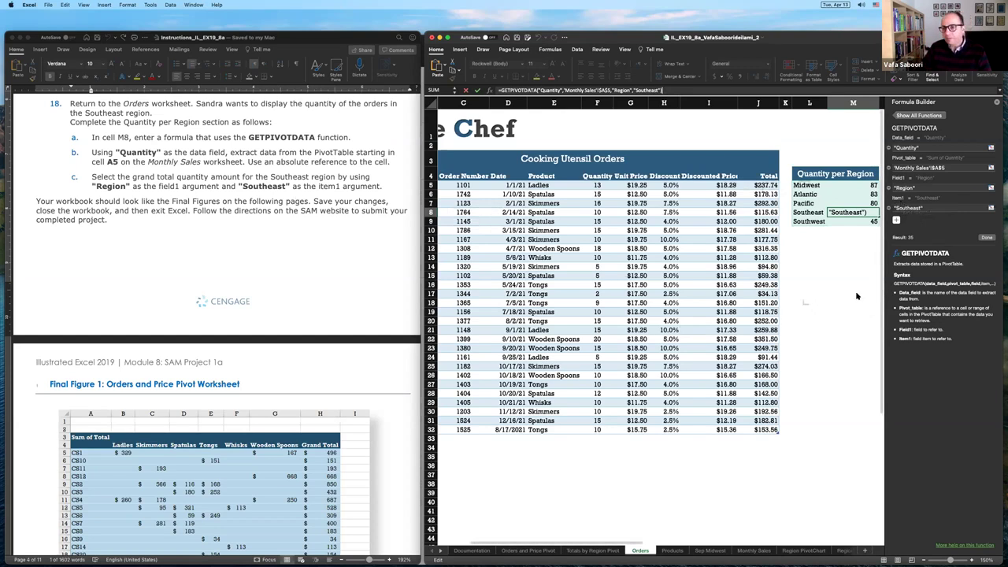
pyautogui.click(997, 102)
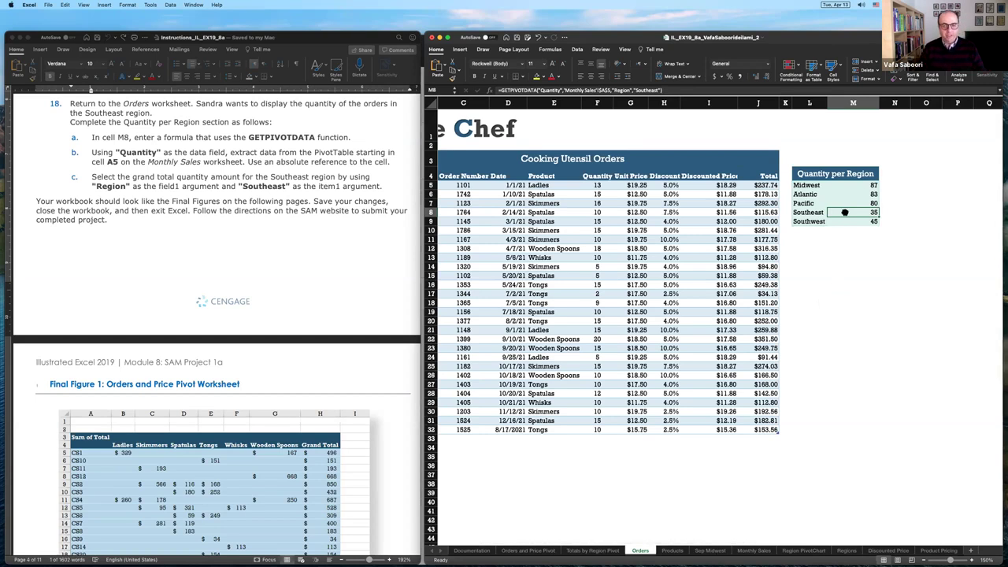
pyautogui.hscroll(-3, 845, 212)
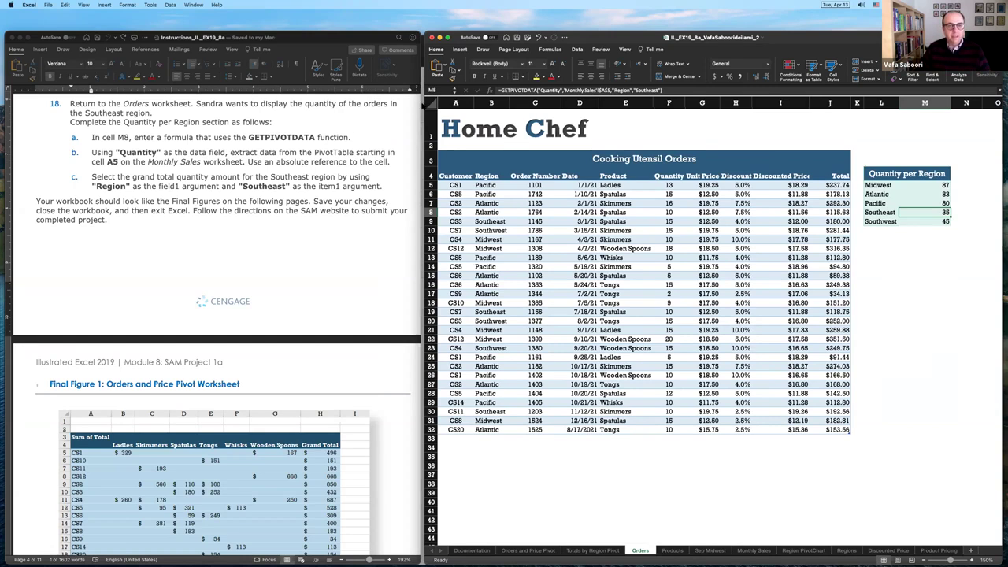
# Step: Switch to the Excel Module 8 SAM Project A page on the MindTap site in Safari
pyautogui.click(422, 104)
pyautogui.click(461, 95)
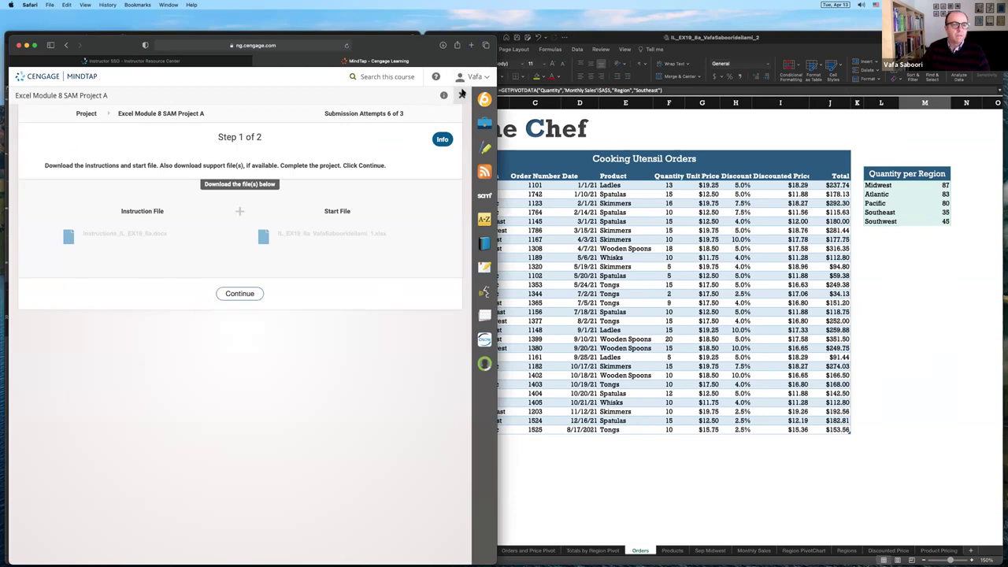